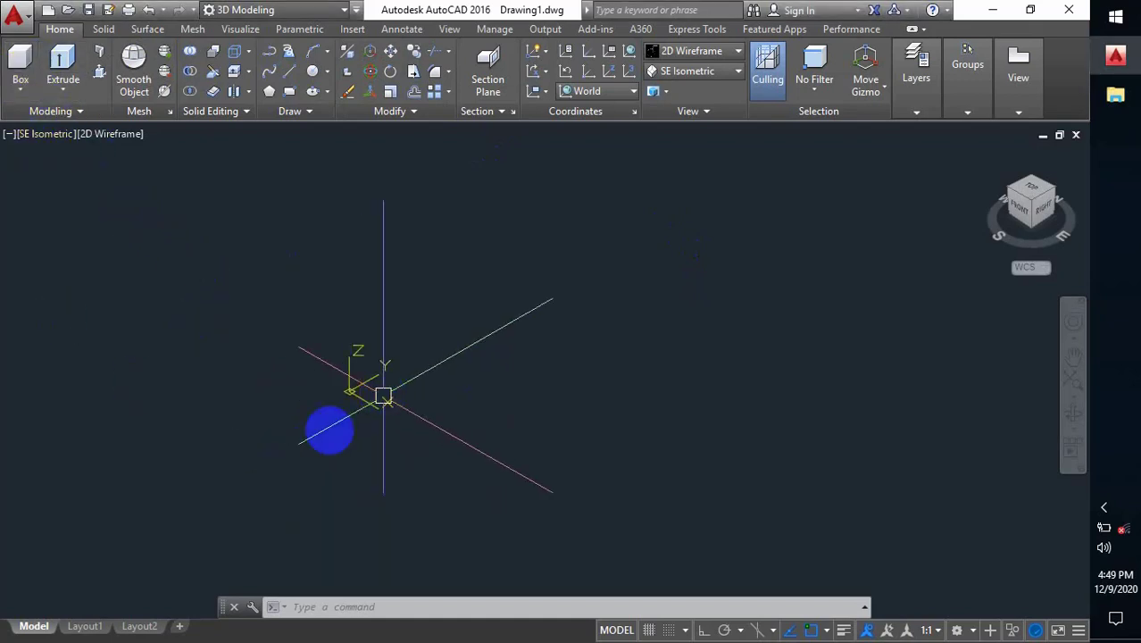
# - Draw a box solid from two picked base corners with a height of 10
pyautogui.moveTo(382, 394); pyautogui.dragTo(244, 409, button='middle')
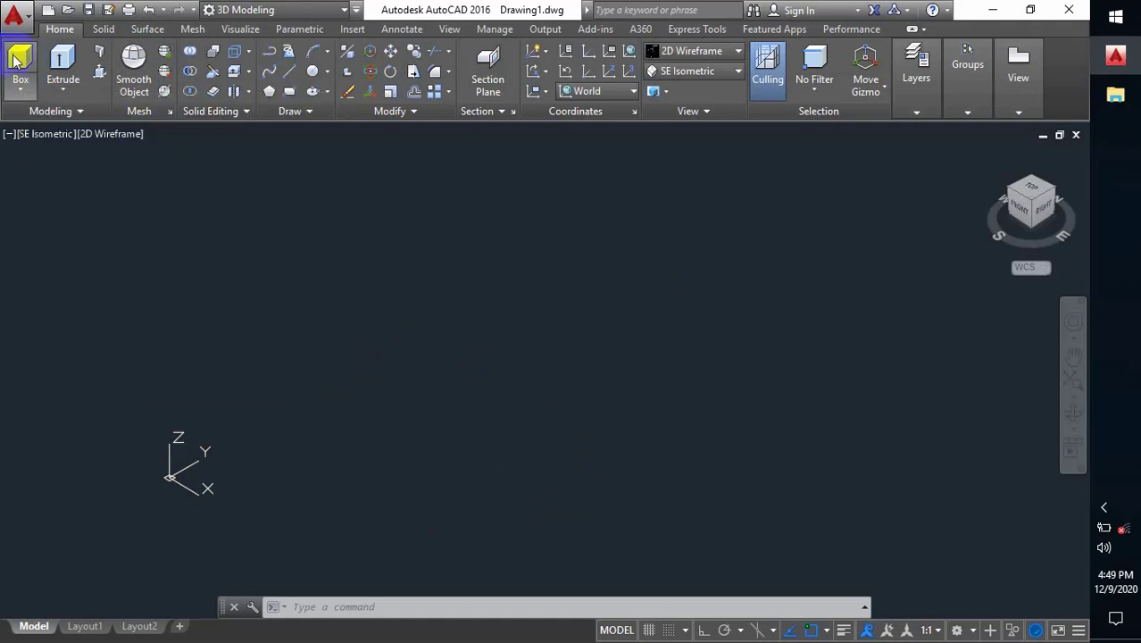
pyautogui.click(456, 432)
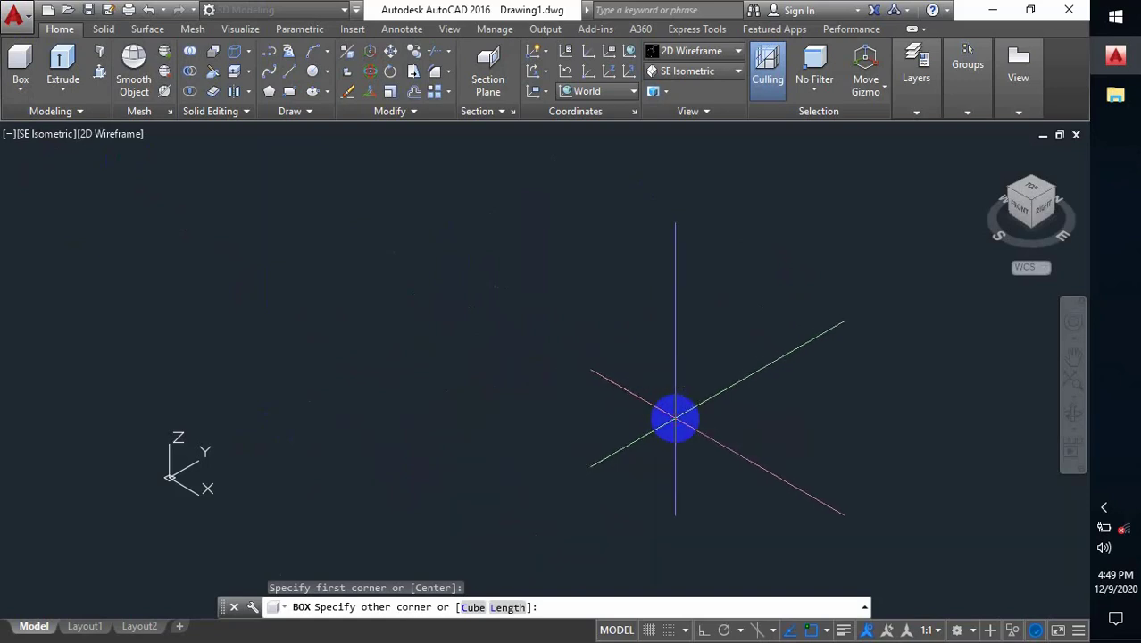
pyautogui.click(675, 418)
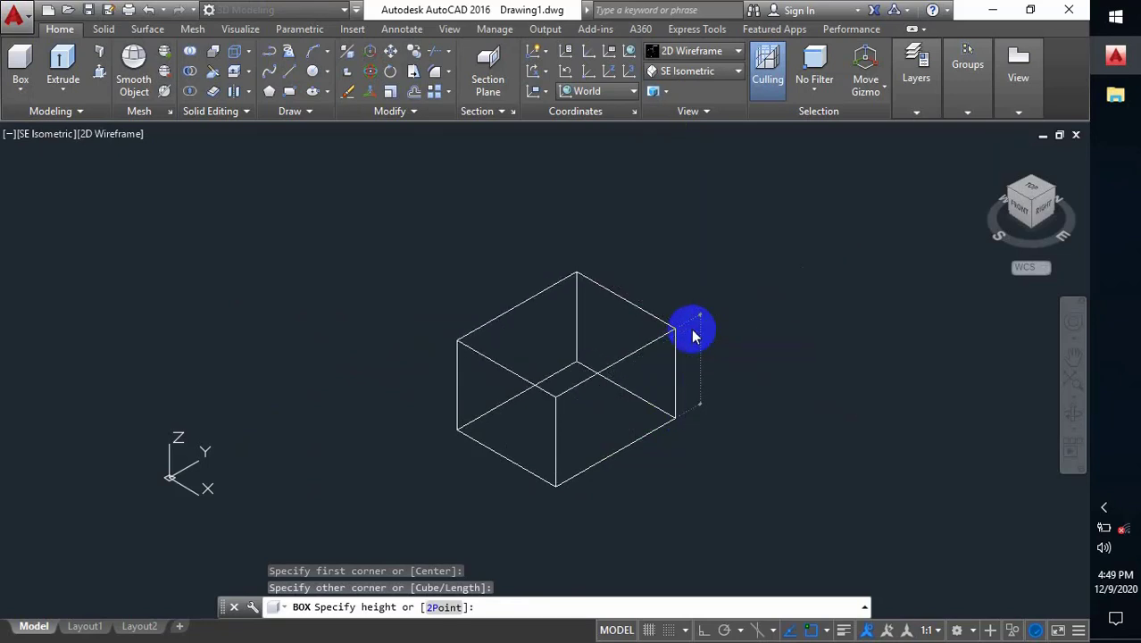
pyautogui.write('10')
pyautogui.press('Return')
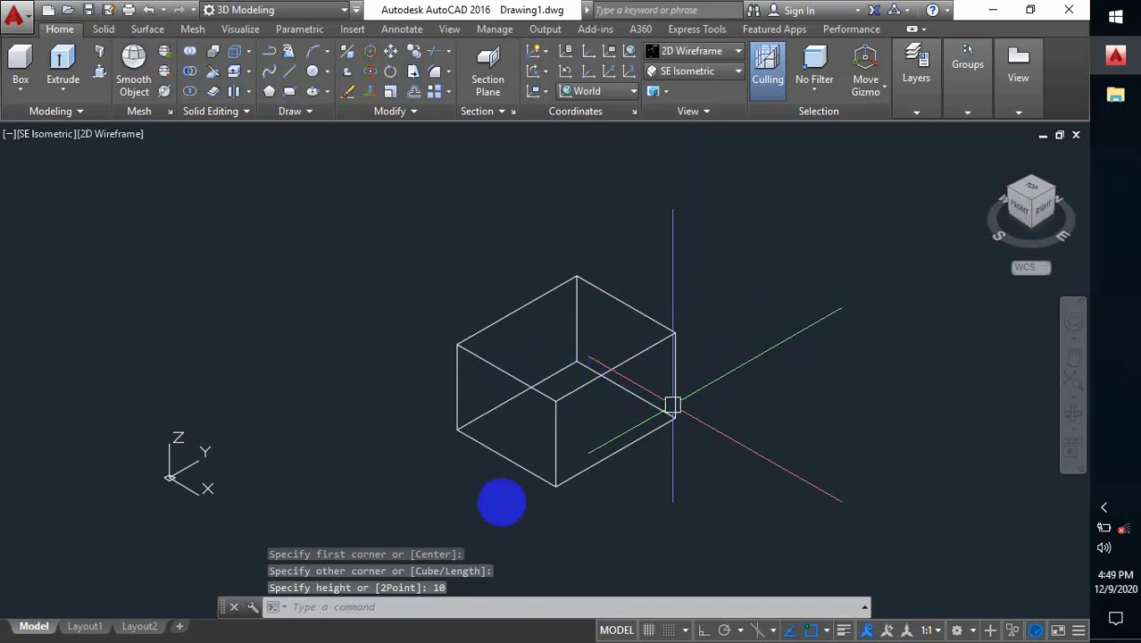
pyautogui.moveTo(502, 503)
pyautogui.mouseDown(button='middle')
pyautogui.moveTo(522, 403)
pyautogui.moveTo(561, 453)
pyautogui.moveTo(522, 412)
pyautogui.moveTo(458, 407)
pyautogui.mouseUp(button='middle')
pyautogui.scroll(1, 522, 412)
pyautogui.scroll(-3, 458, 407)
pyautogui.moveTo(362, 362); pyautogui.dragTo(290, 308, button='middle')
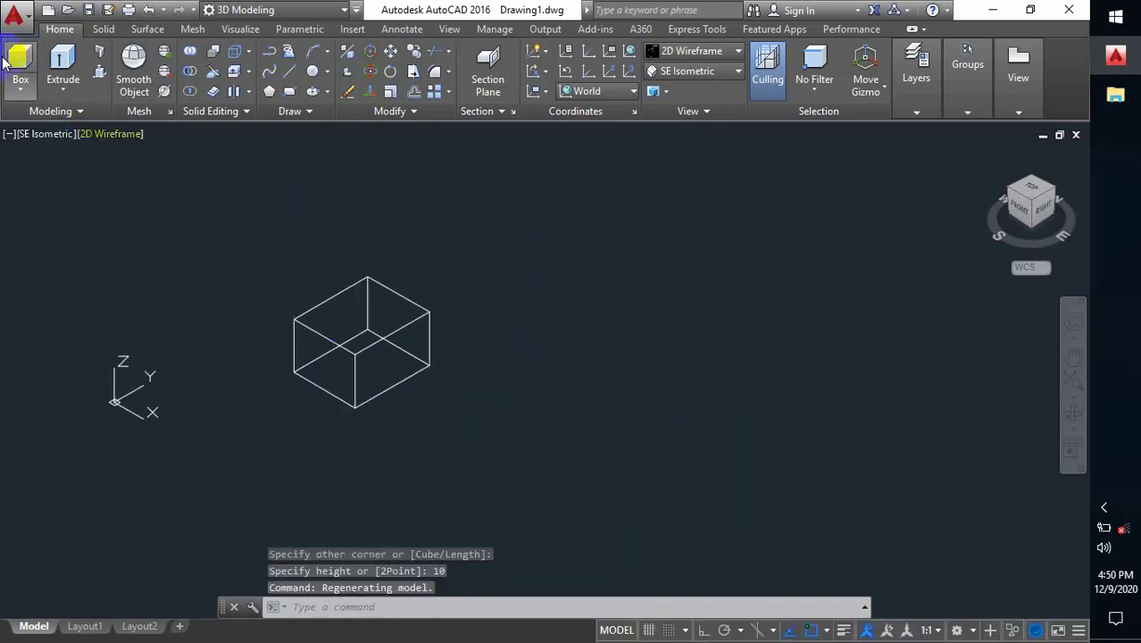
# - Add a cylinder right of the box, sized by base diameter and 10 units tall
pyautogui.click(20, 87)
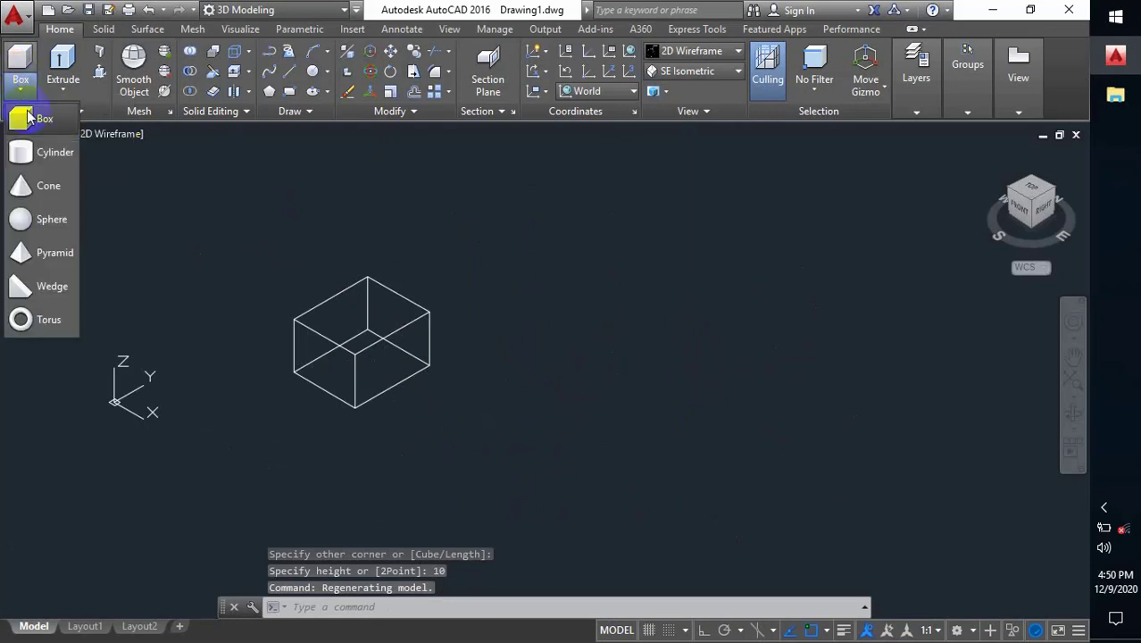
pyautogui.click(55, 167)
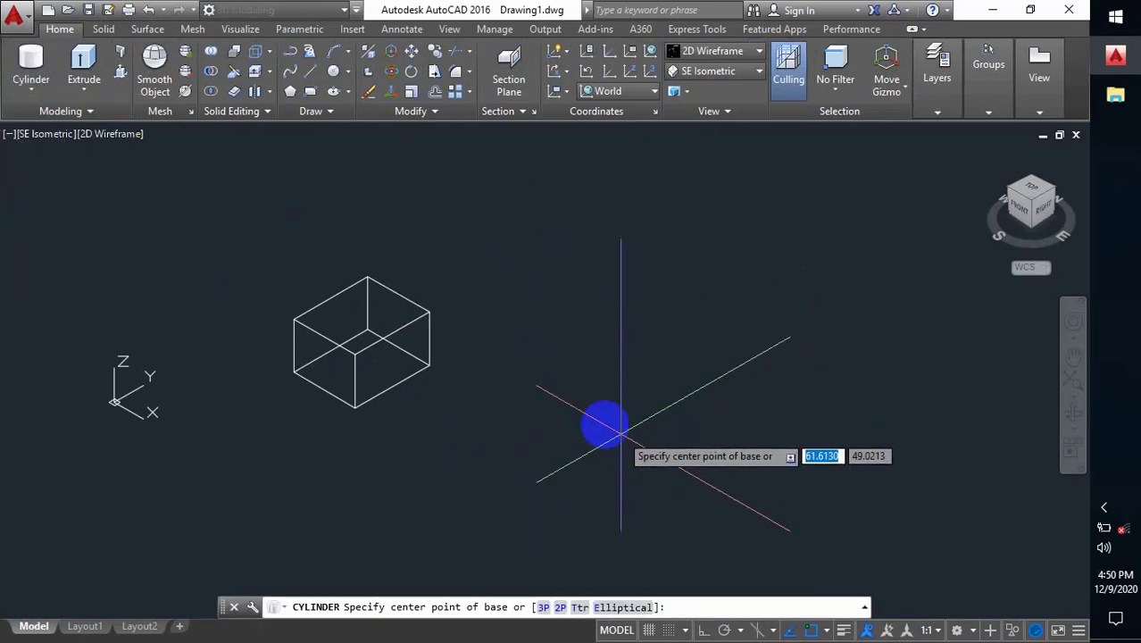
pyautogui.click(611, 399)
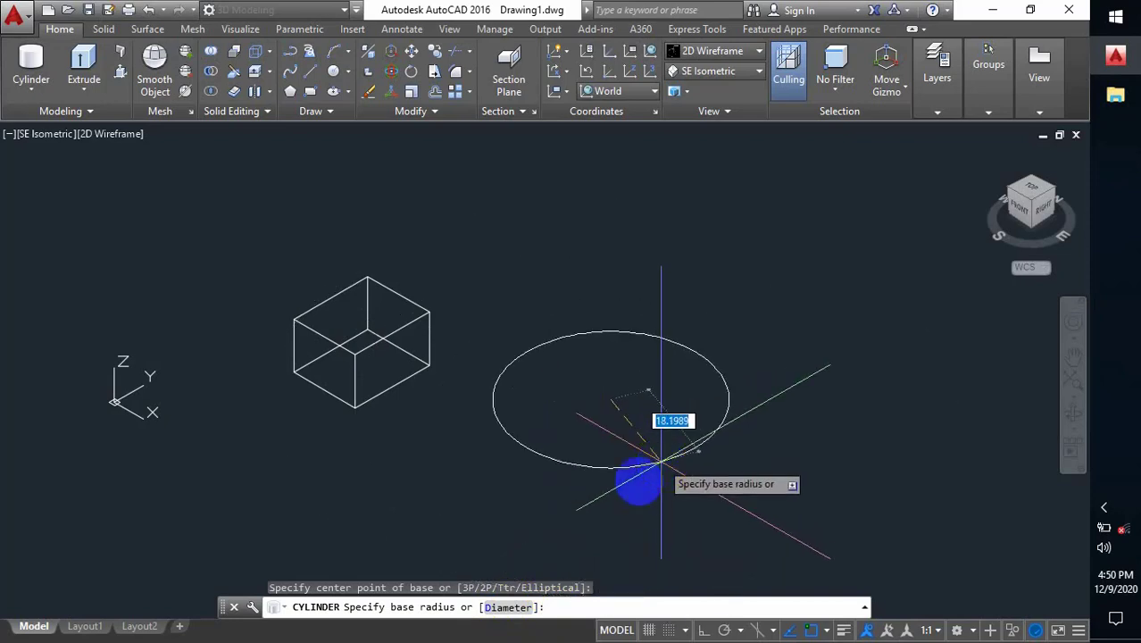
pyautogui.click(504, 608)
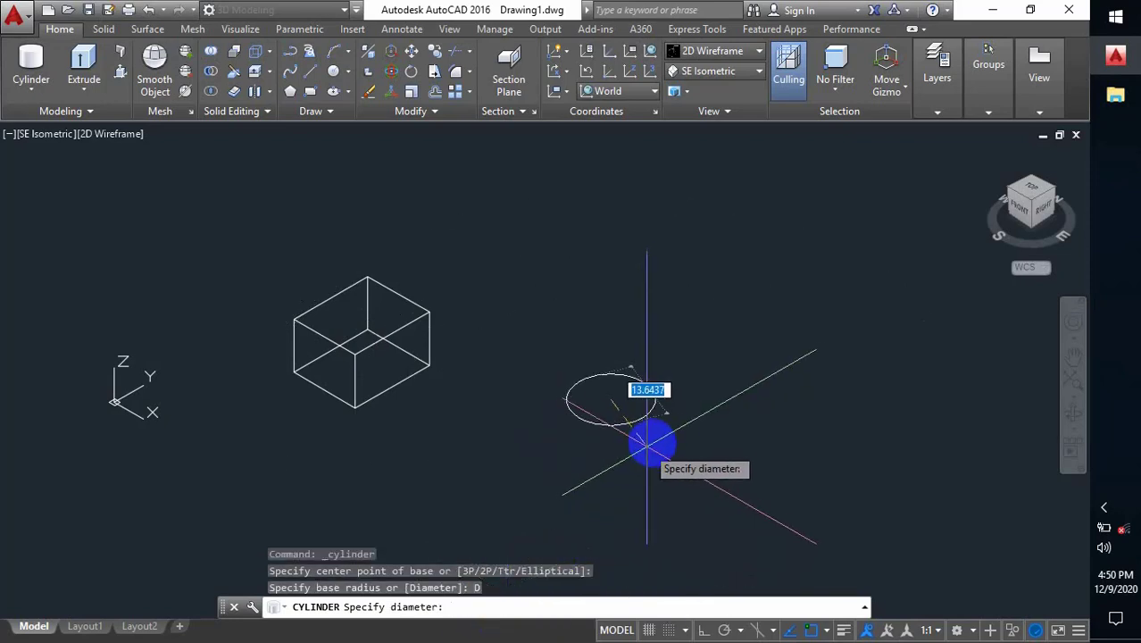
pyautogui.click(674, 482)
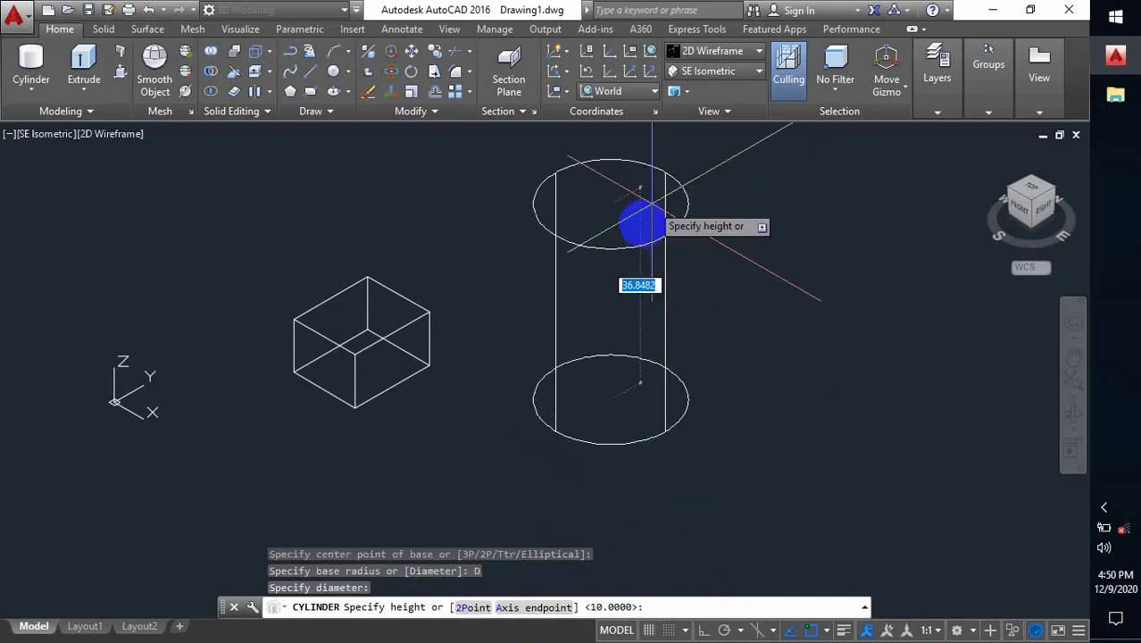
pyautogui.write('10')
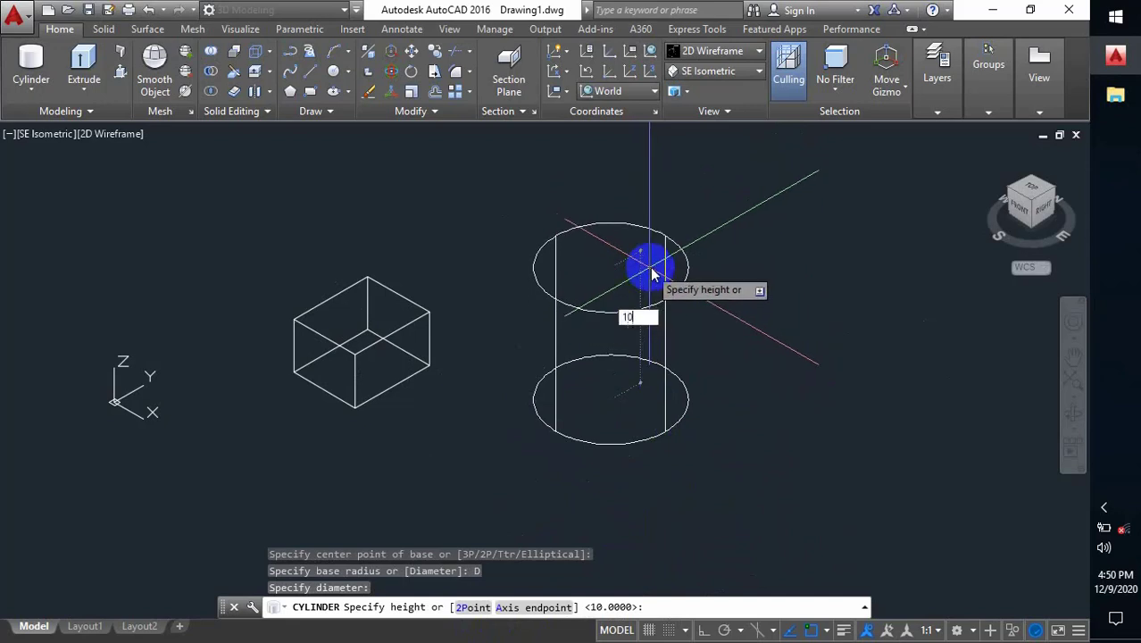
pyautogui.press('Return')
pyautogui.moveTo(631, 380)
pyautogui.mouseDown(button='middle')
pyautogui.moveTo(466, 387)
pyautogui.moveTo(109, 152)
pyautogui.mouseUp(button='middle')
pyautogui.click(45, 83)
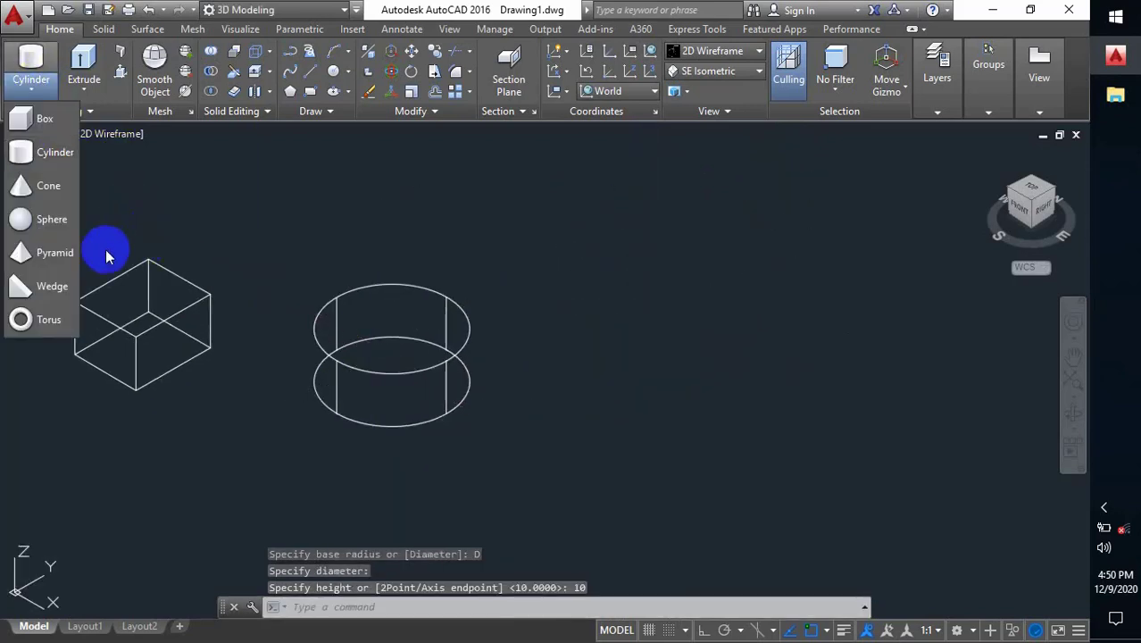
# - Add a cone with base radius 11.9317 and height 10 beside the cylinder
pyautogui.click(53, 191)
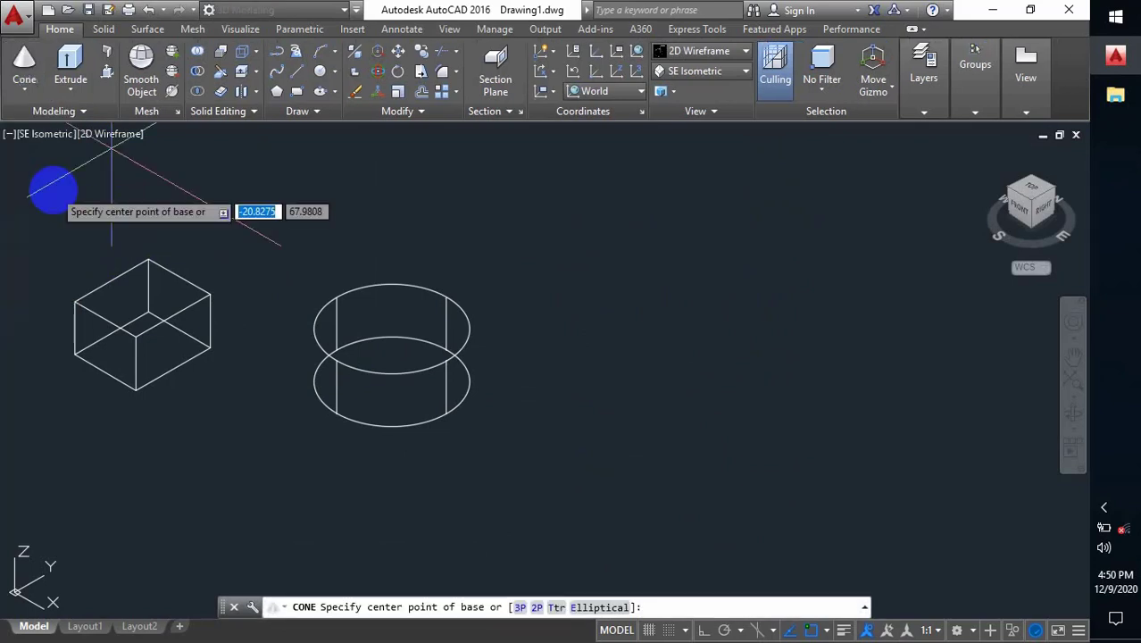
pyautogui.moveTo(599, 433); pyautogui.dragTo(527, 438, button='middle')
pyautogui.click(615, 430)
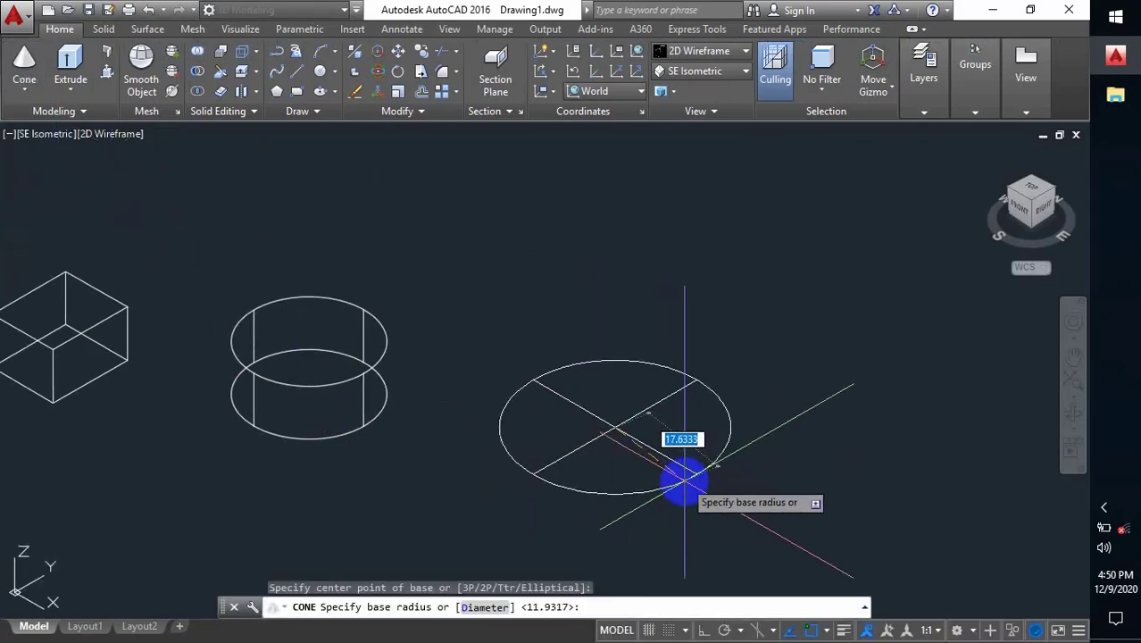
pyautogui.click(684, 486)
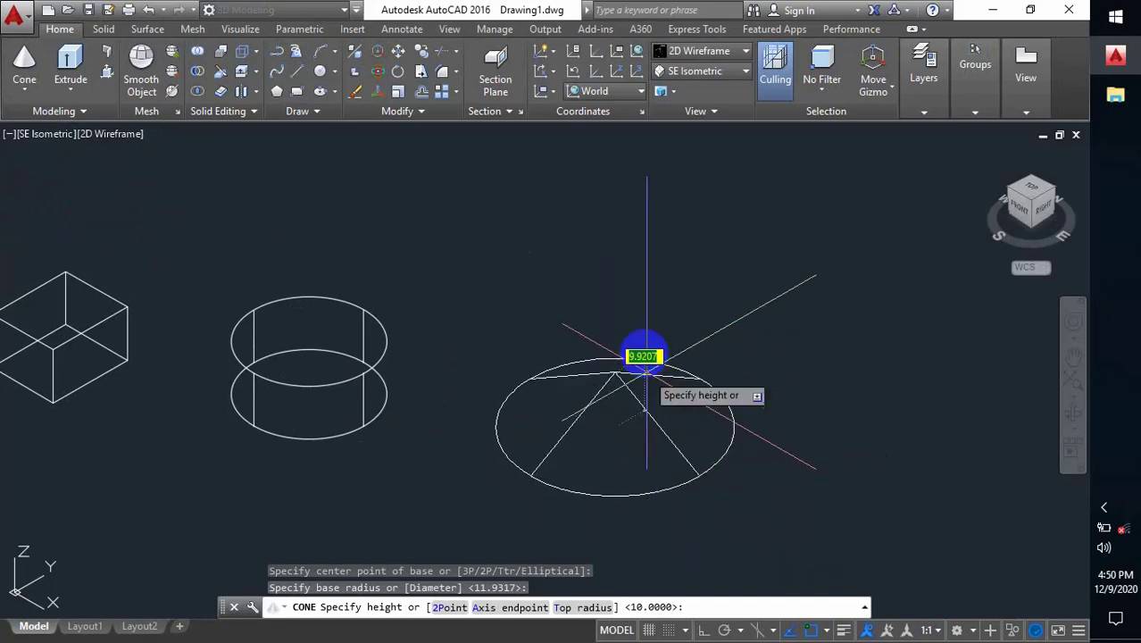
pyautogui.click(622, 225)
pyautogui.scroll(-2, 510, 364)
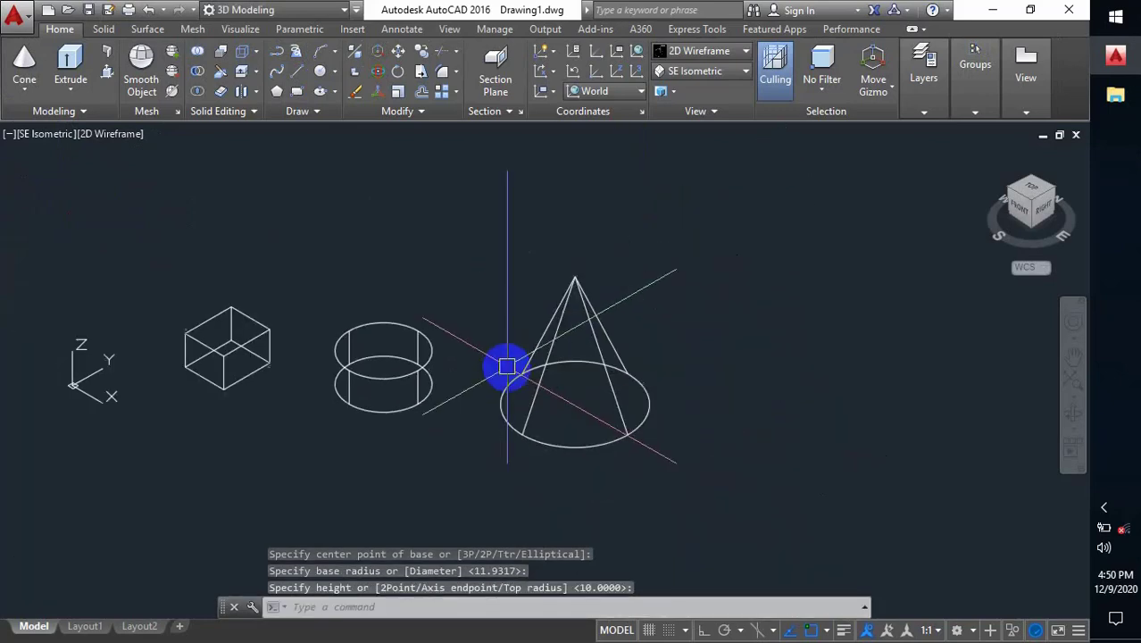
pyautogui.scroll(-3, 523, 412)
pyautogui.click(25, 91)
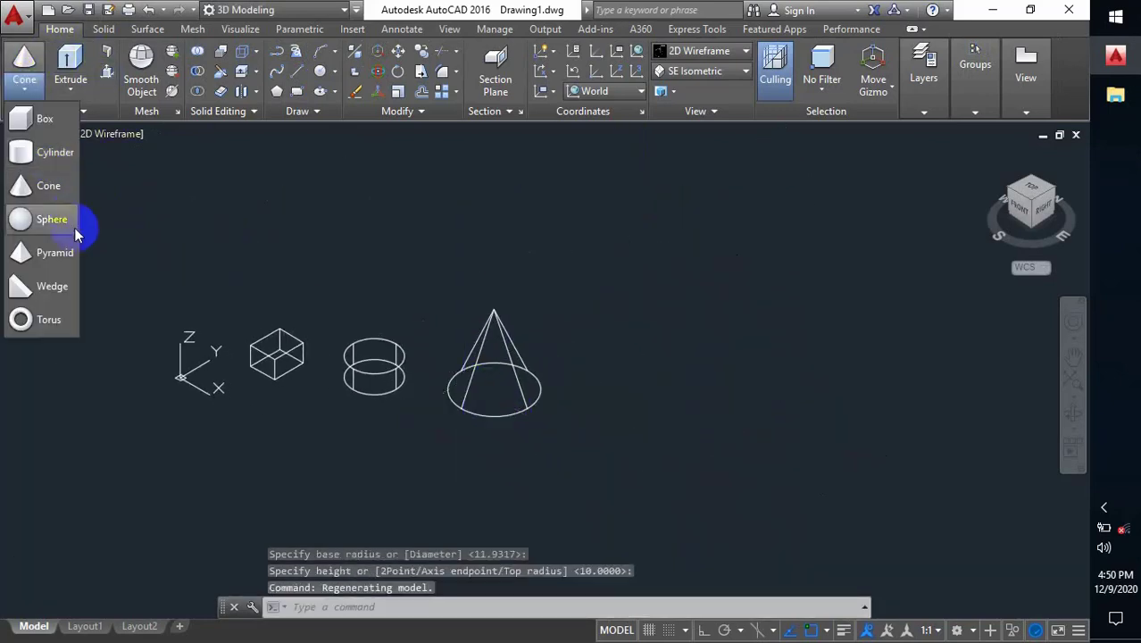
# - Place a sphere right of the cone by picking its centre and radius
pyautogui.click(64, 232)
pyautogui.moveTo(623, 462); pyautogui.dragTo(547, 439, button='middle')
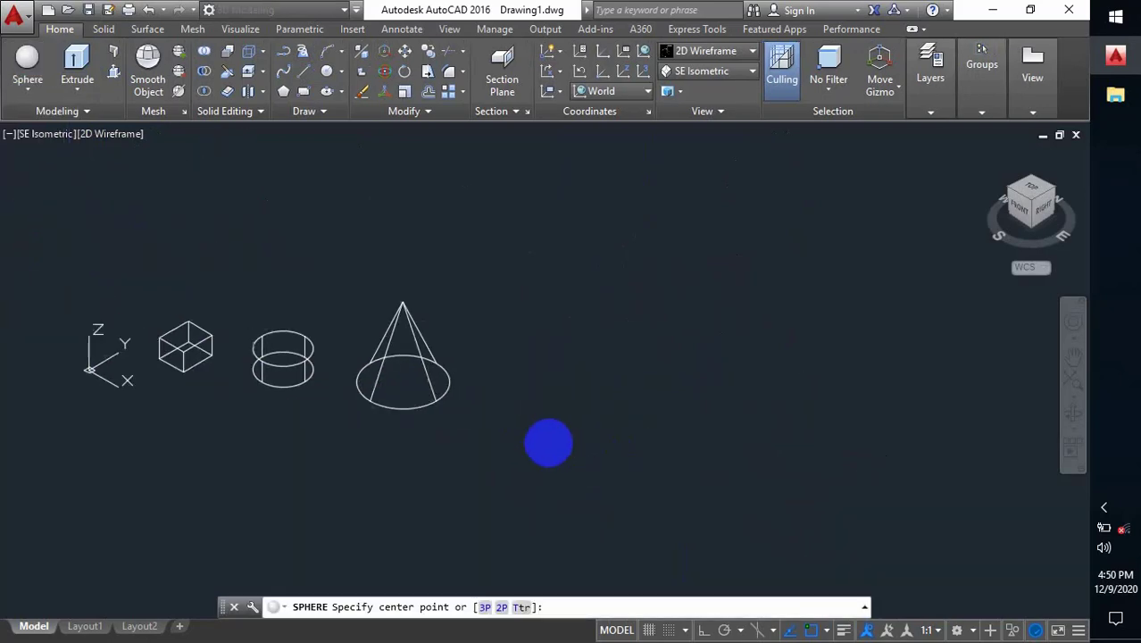
pyautogui.scroll(3, 536, 402)
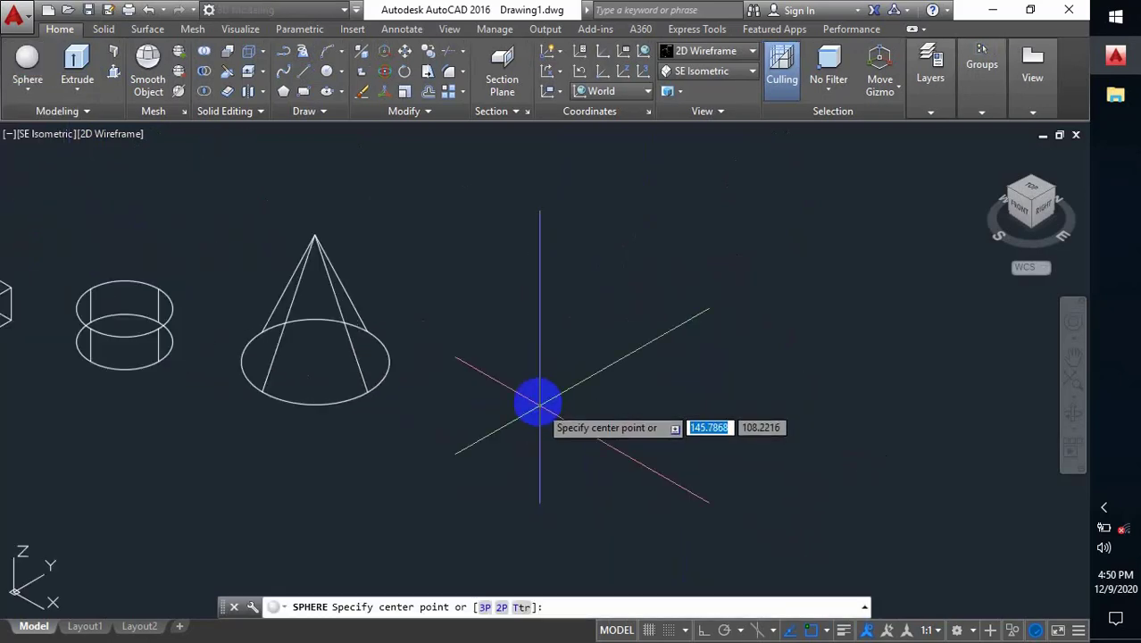
pyautogui.click(522, 357)
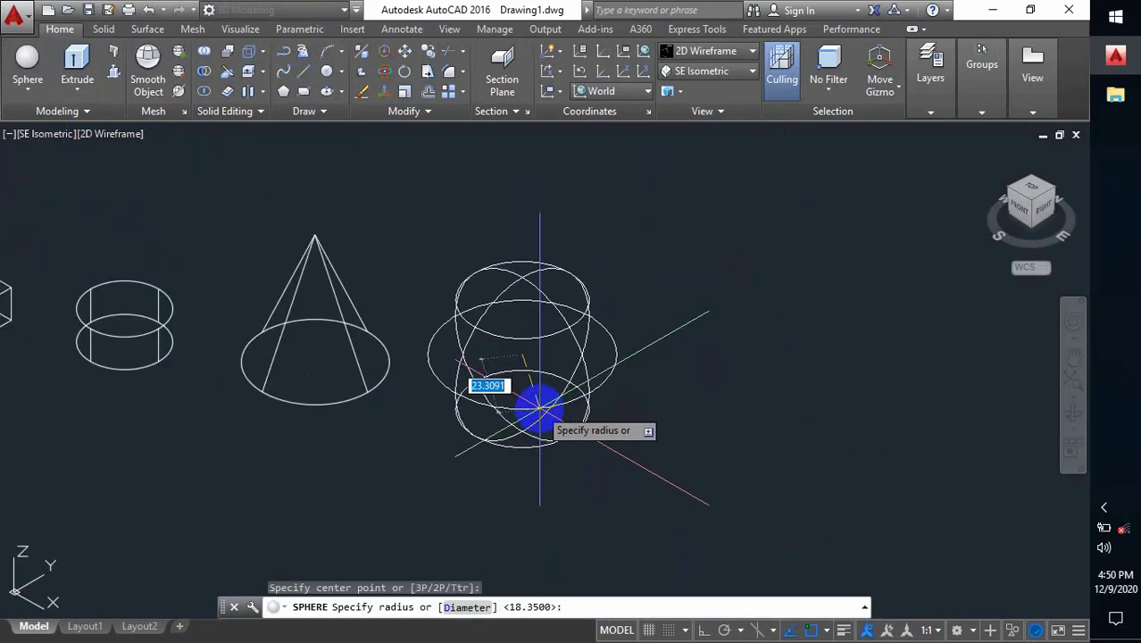
pyautogui.click(541, 403)
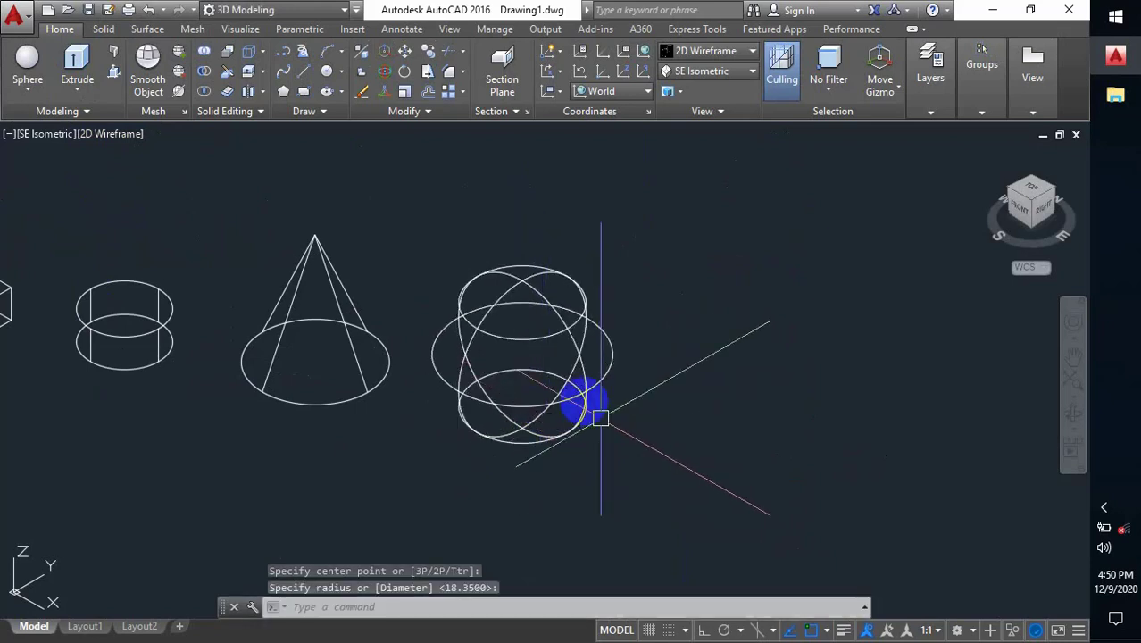
pyautogui.scroll(-3, 541, 404)
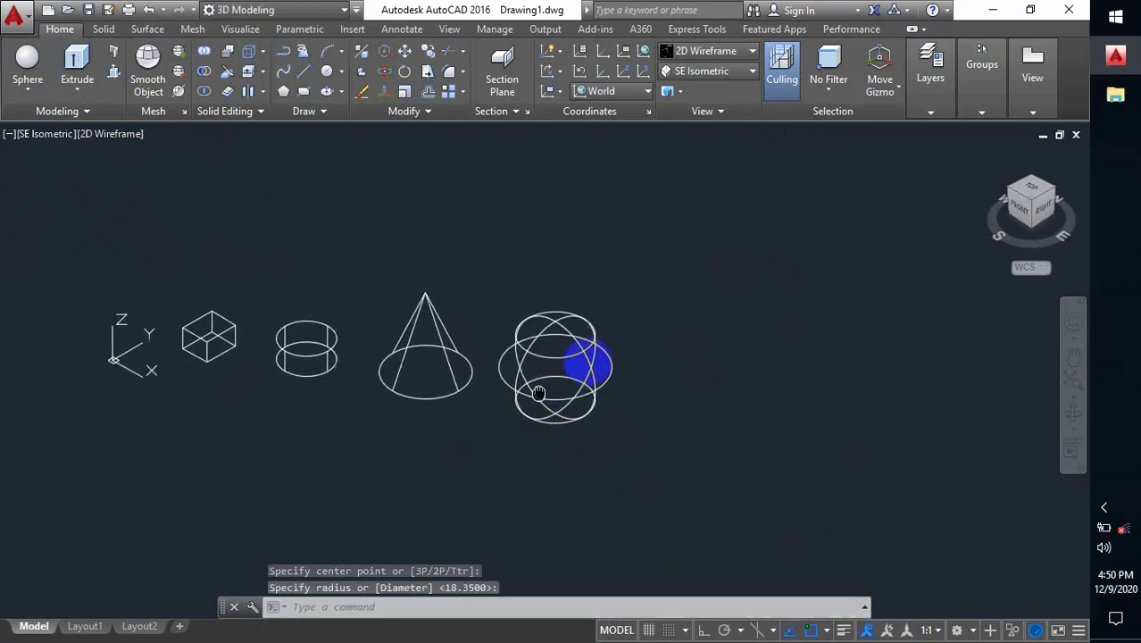
pyautogui.click(694, 59)
pyautogui.click(827, 171)
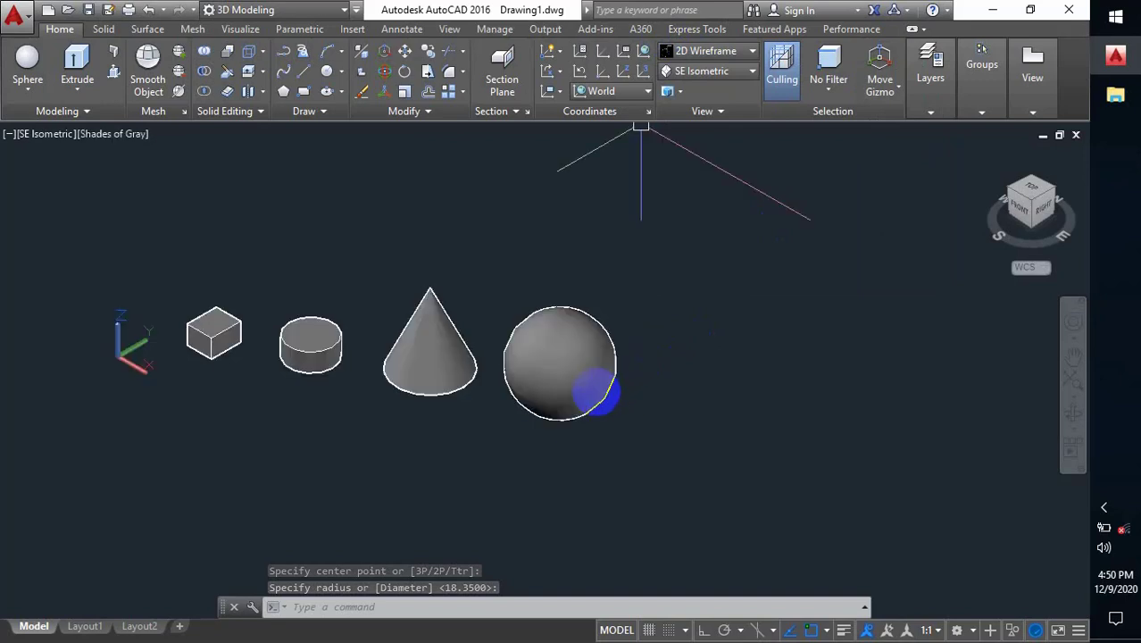
pyautogui.scroll(2, 603, 333)
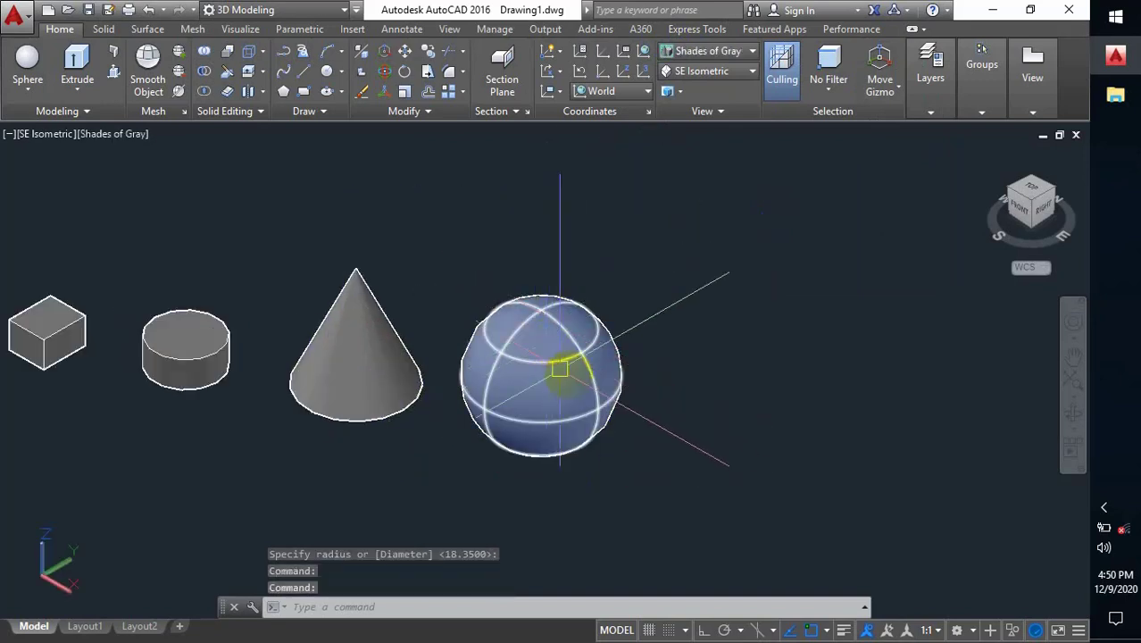
pyautogui.scroll(-3, 602, 333)
pyautogui.click(704, 55)
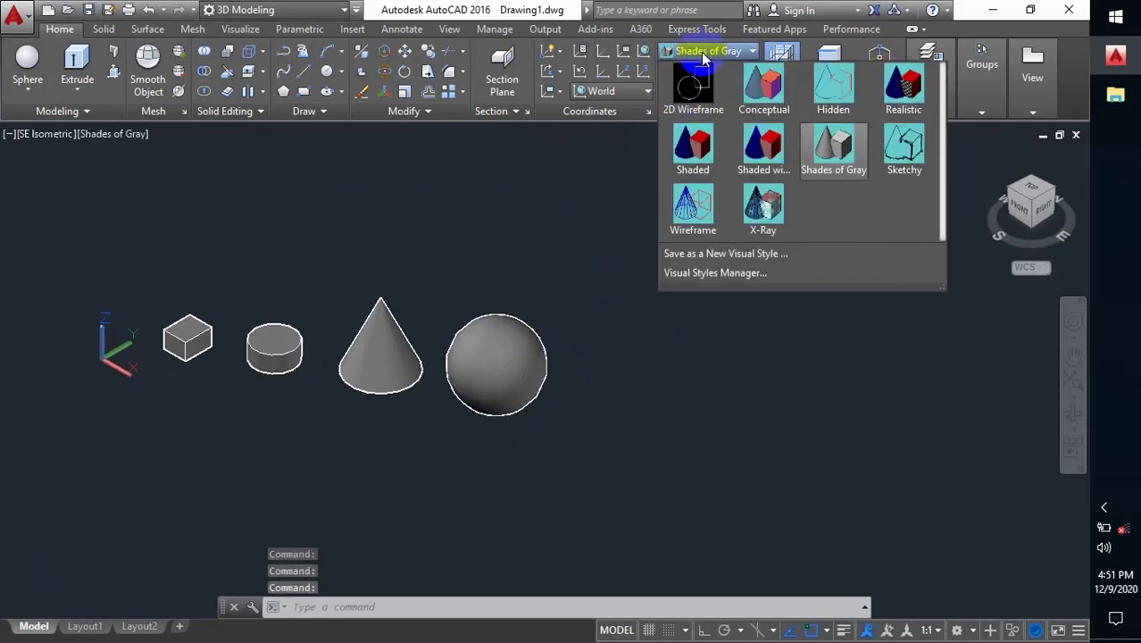
pyautogui.click(688, 86)
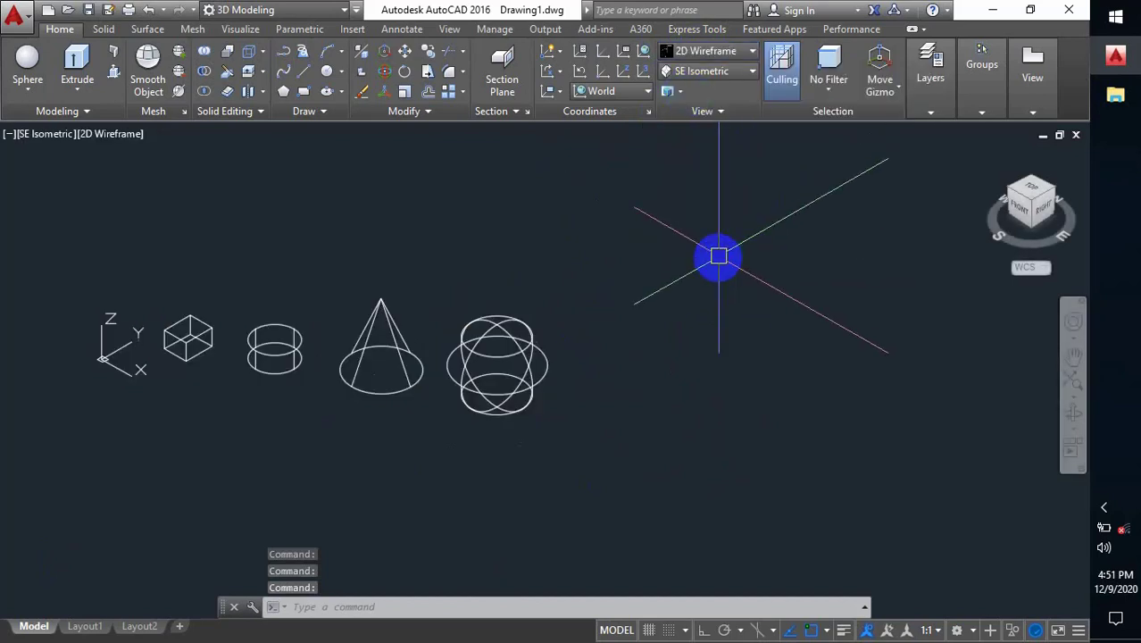
# - Draw a square pyramid right of the sphere from picked base centre, base size and height
pyautogui.click(22, 93)
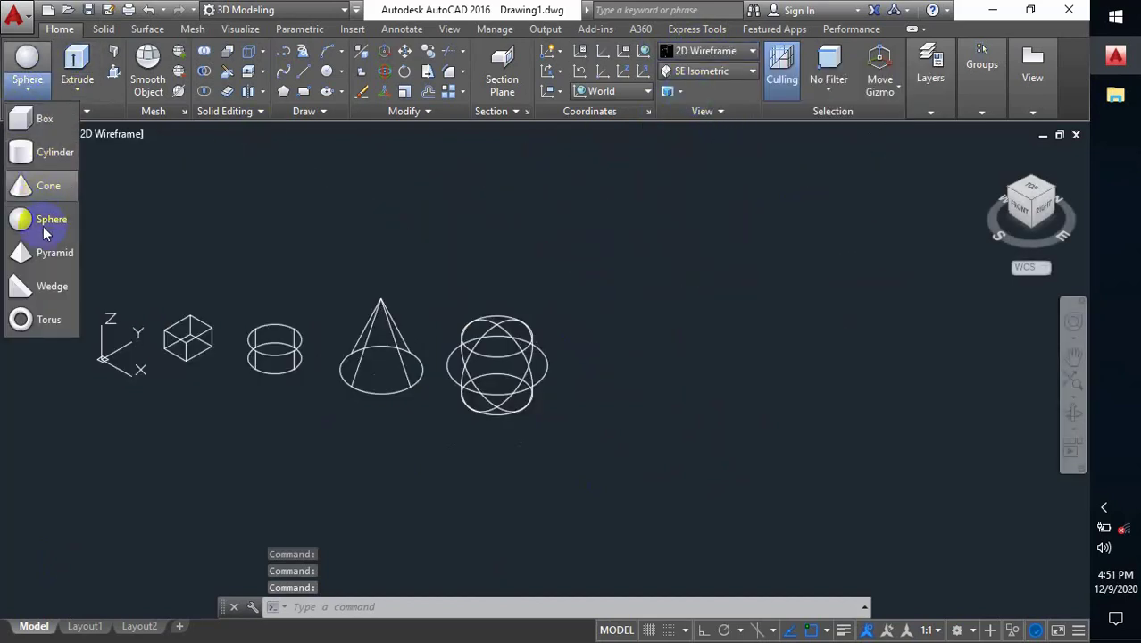
pyautogui.click(46, 264)
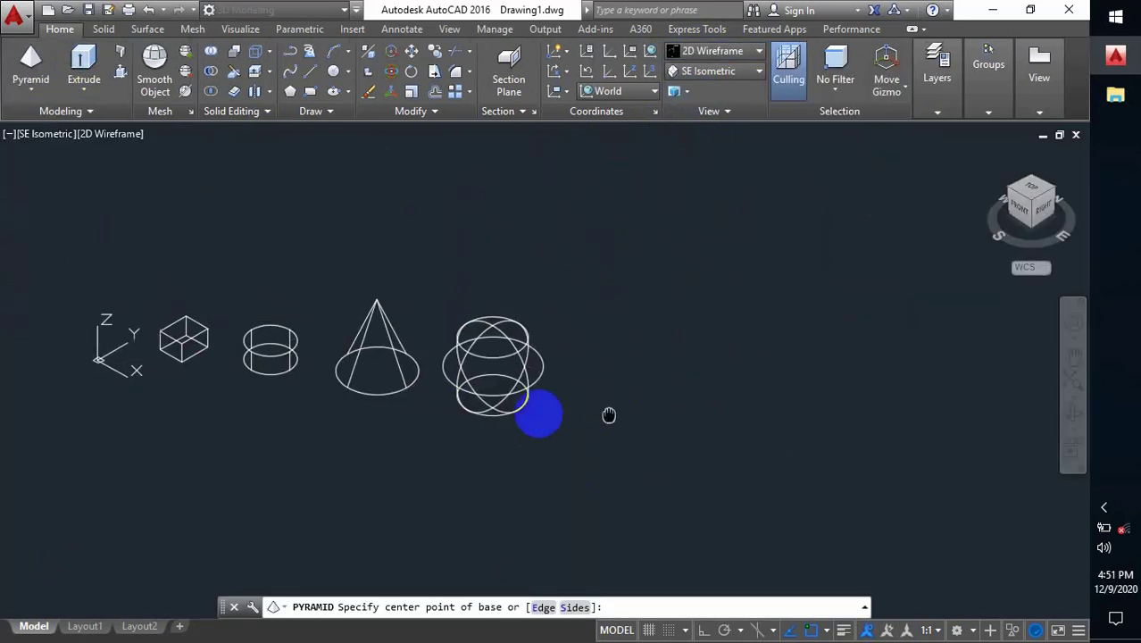
pyautogui.click(530, 433)
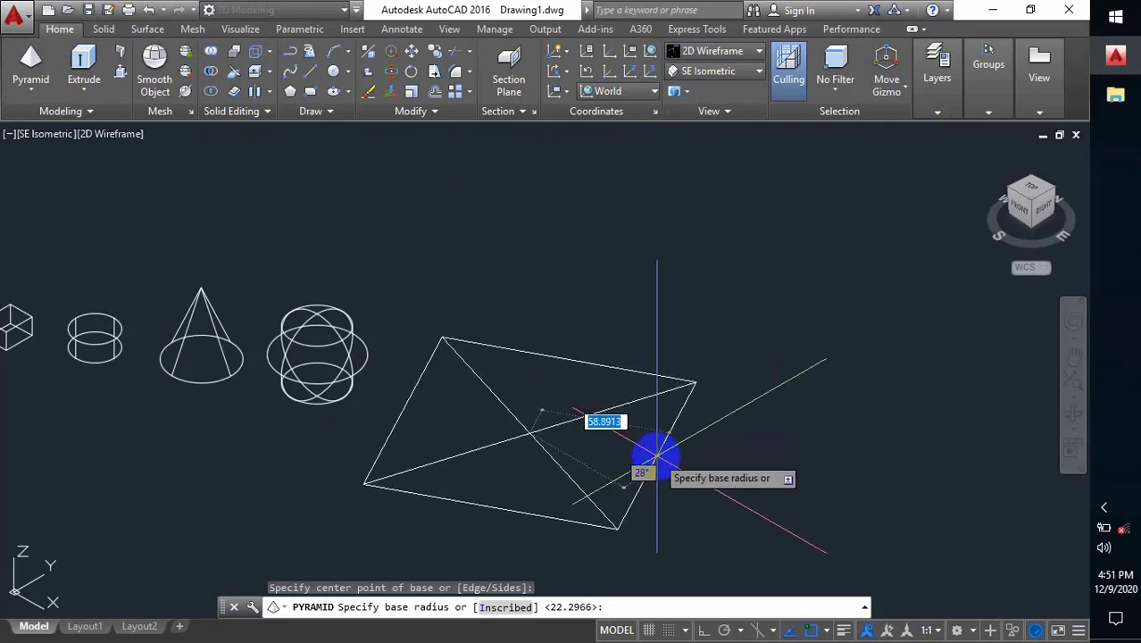
pyautogui.click(614, 426)
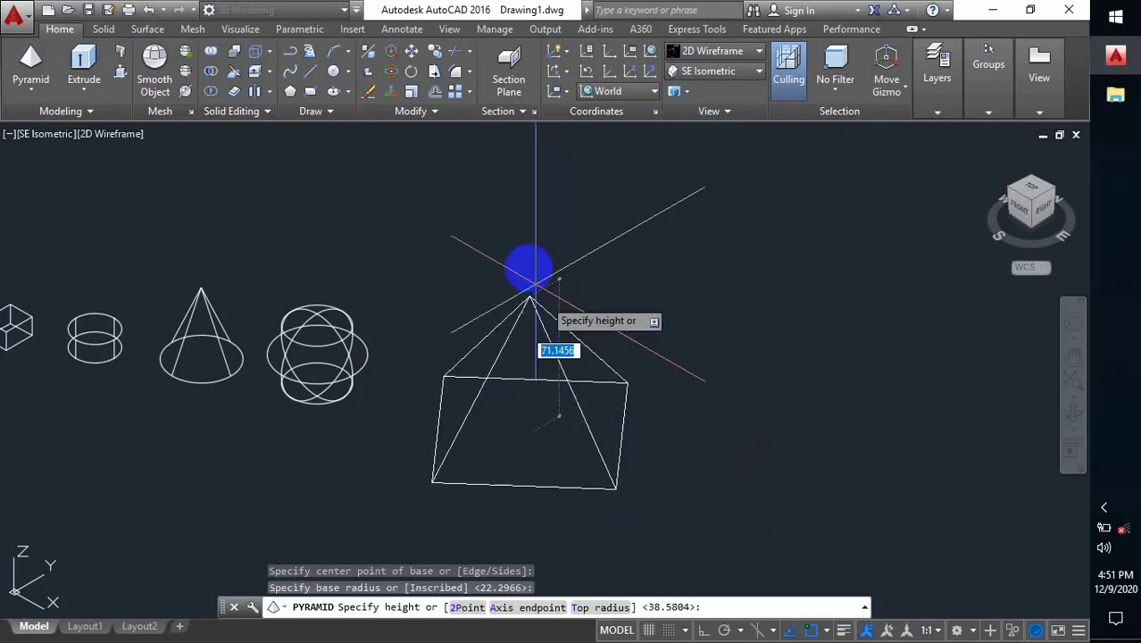
pyautogui.click(527, 263)
pyautogui.scroll(-4, 536, 375)
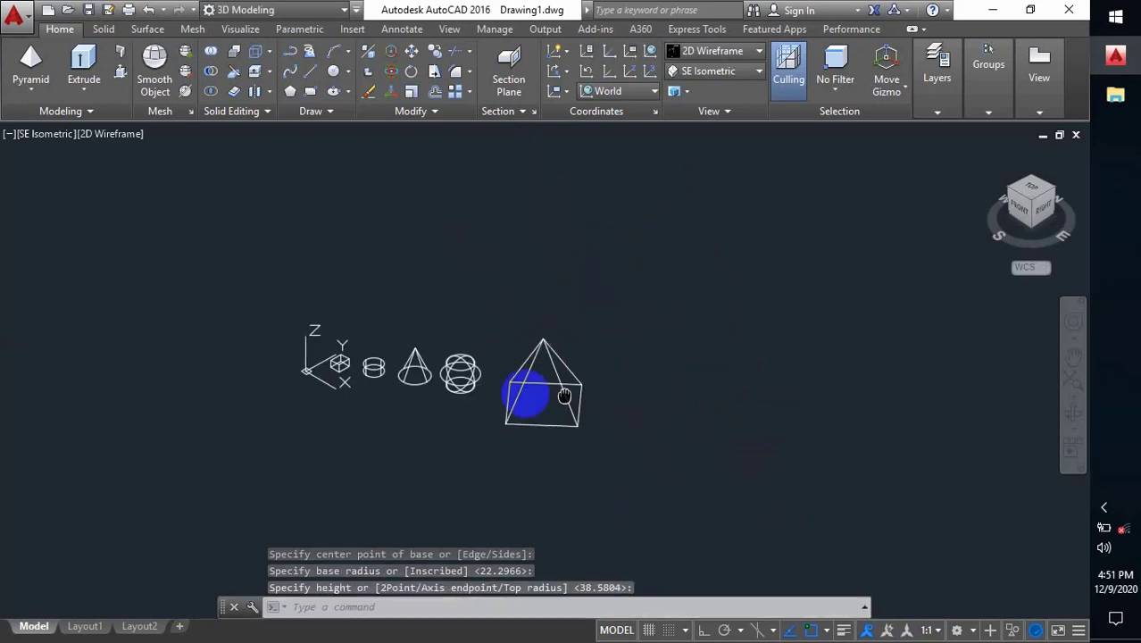
pyautogui.click(34, 83)
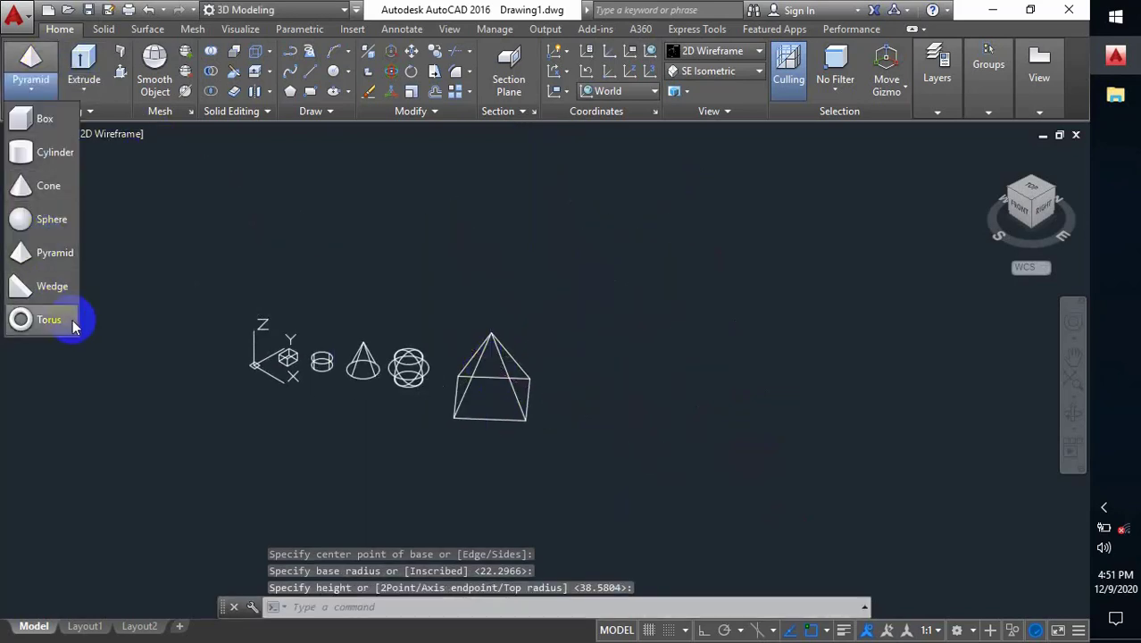
# - Add a 20-unit-tall wedge from two base corners right of the pyramid
pyautogui.click(45, 287)
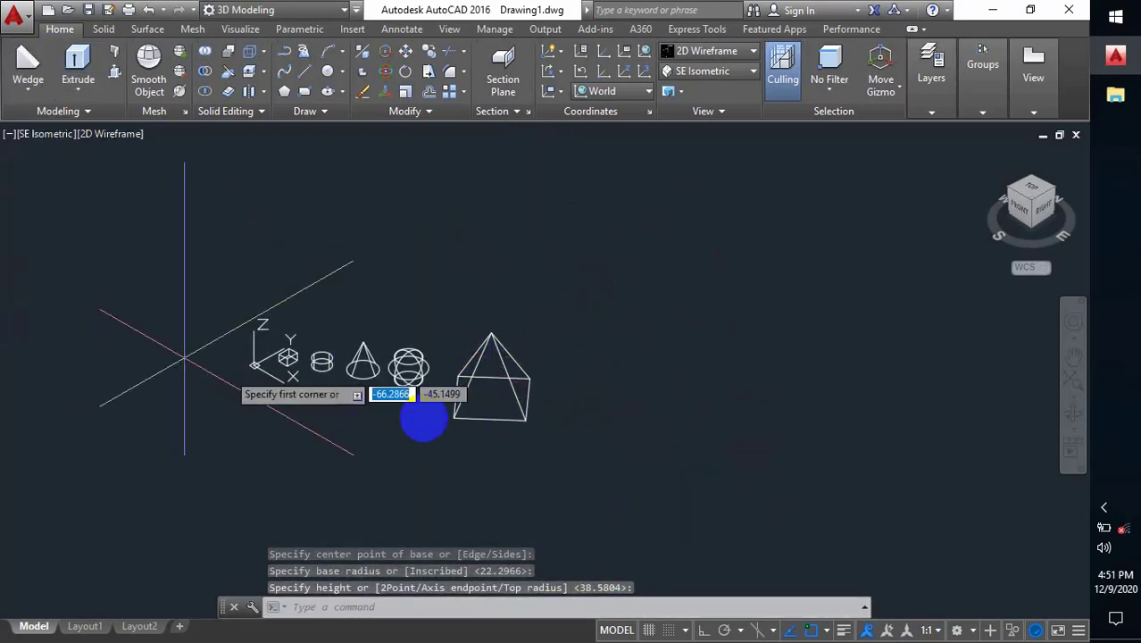
pyautogui.moveTo(423, 420); pyautogui.dragTo(234, 395, button='middle')
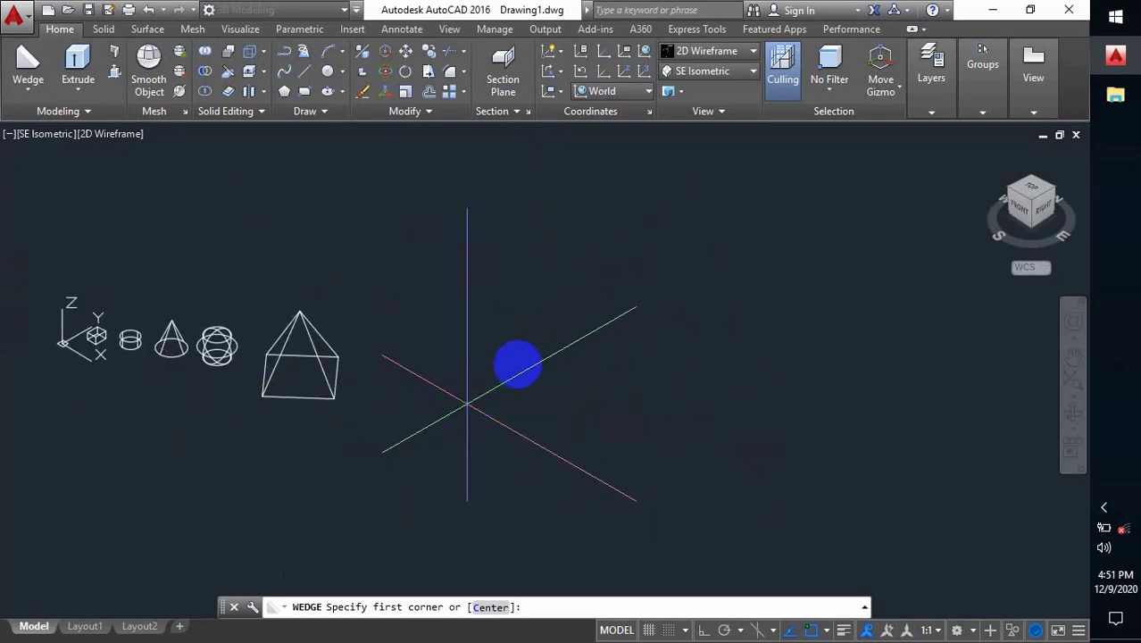
pyautogui.click(467, 404)
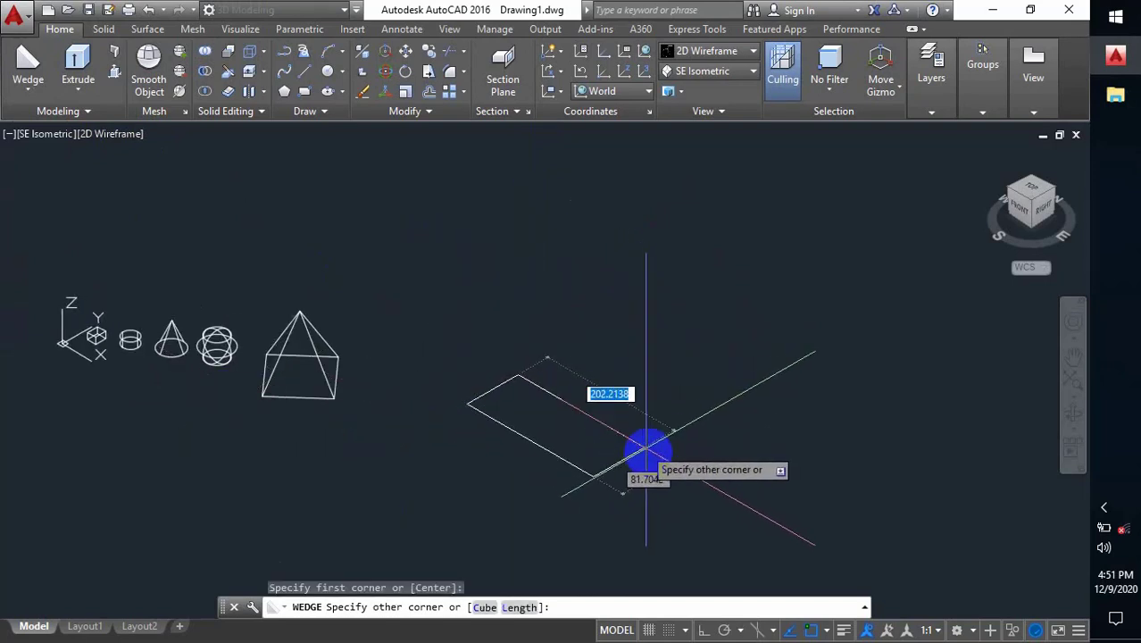
pyautogui.click(656, 461)
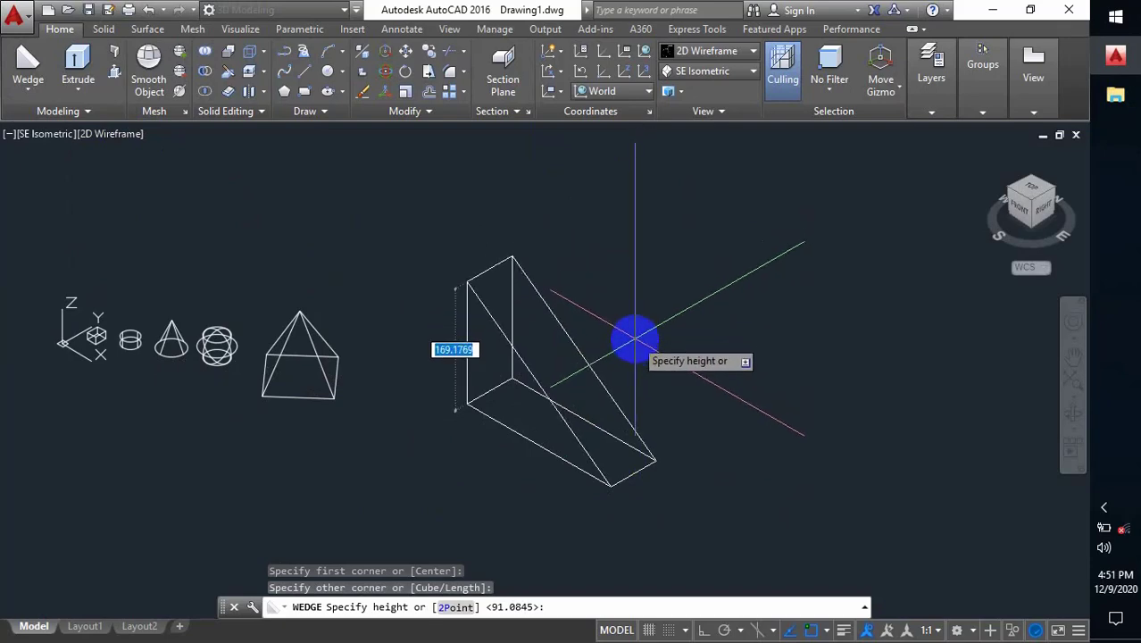
pyautogui.press('Return')
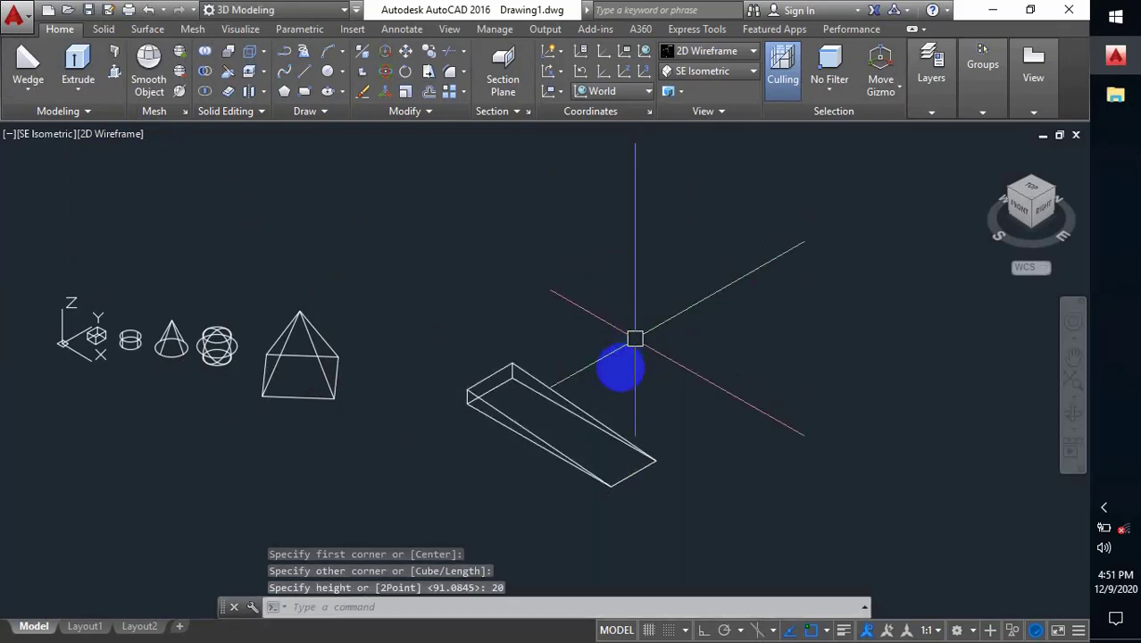
pyautogui.scroll(3, 484, 395)
pyautogui.scroll(-5, 477, 397)
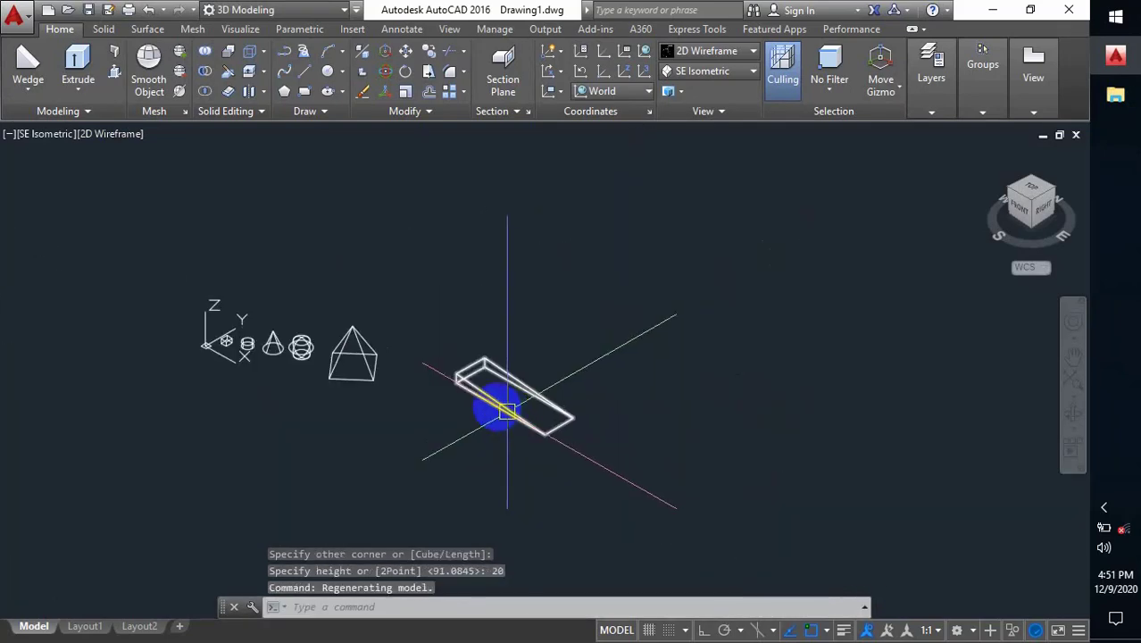
pyautogui.scroll(3, 370, 369)
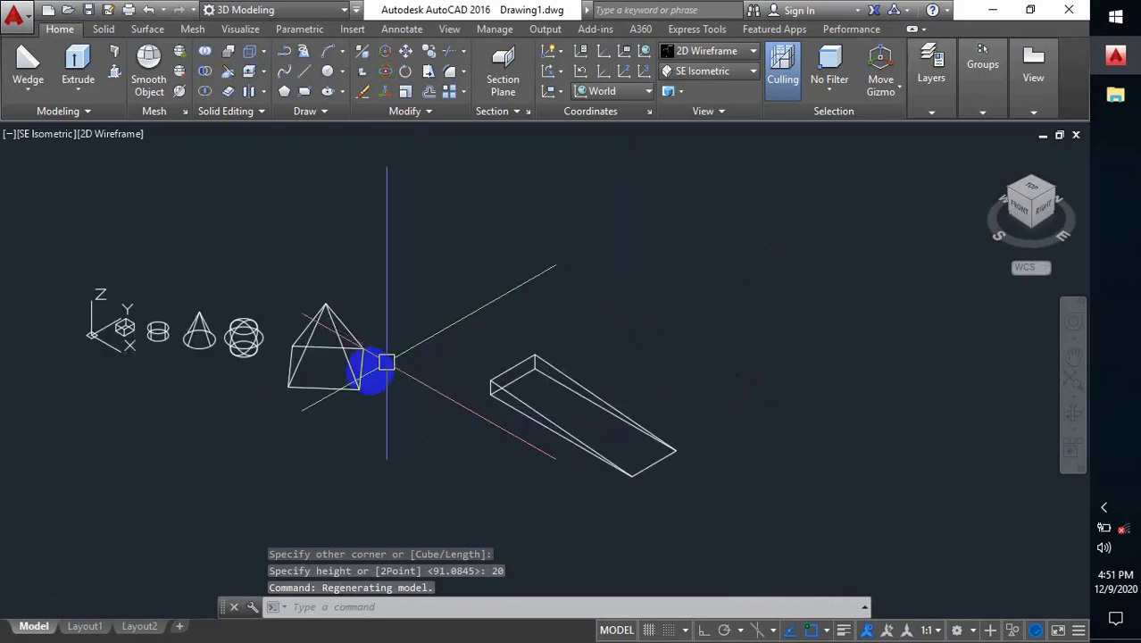
pyautogui.click(45, 93)
# - Add a thin torus above the gap between the pyramid and the wedge
pyautogui.click(49, 327)
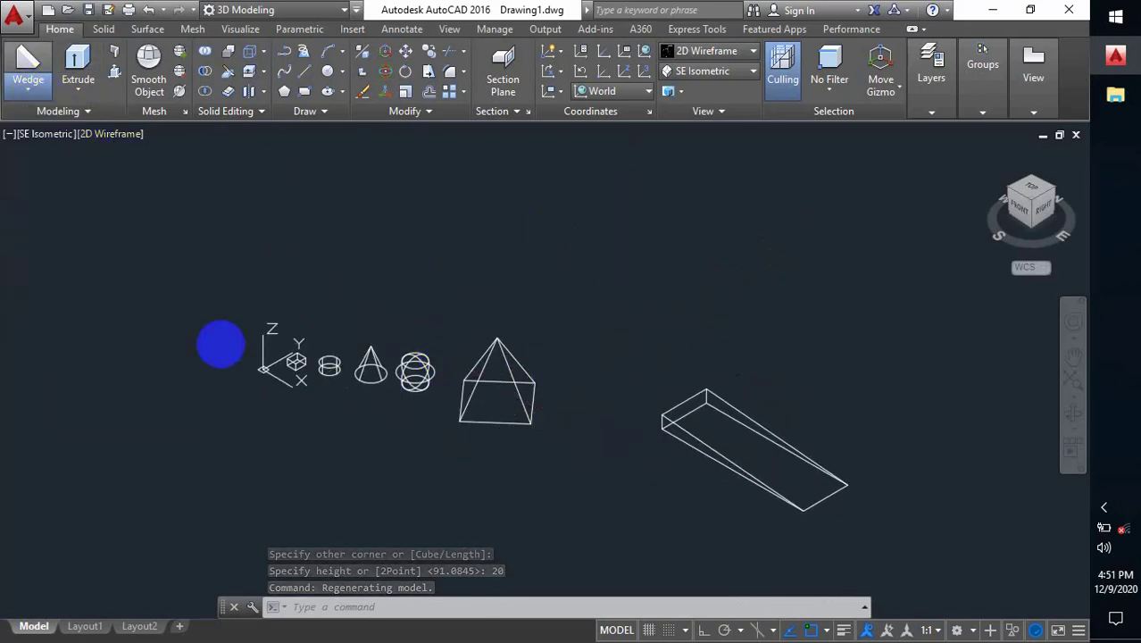
pyautogui.scroll(4, 544, 384)
pyautogui.scroll(-2, 535, 358)
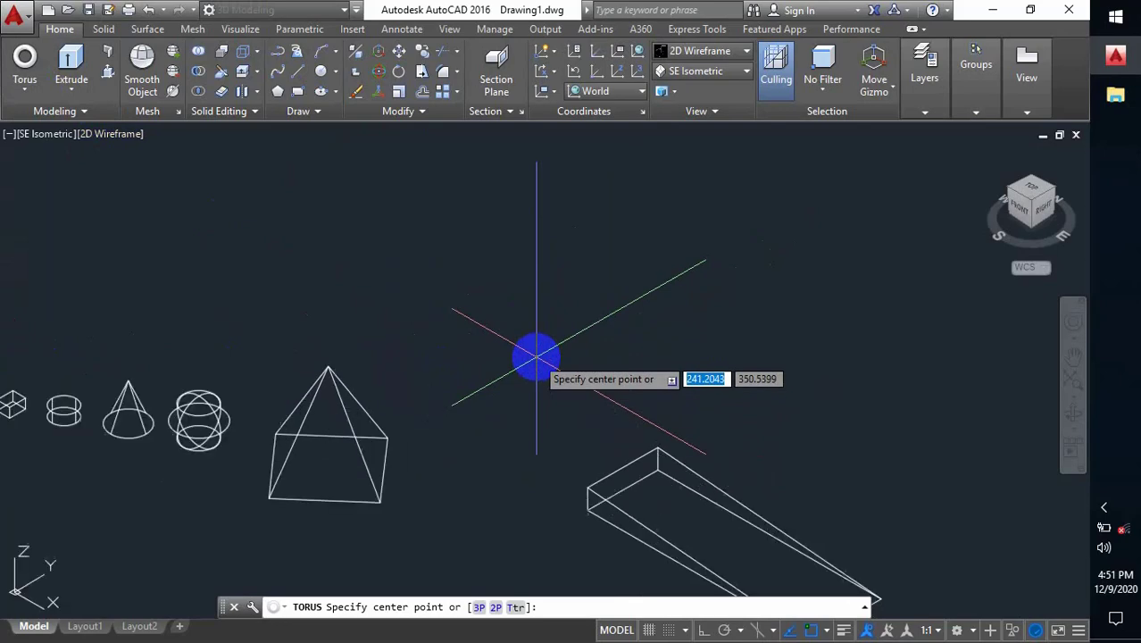
pyautogui.scroll(2, 517, 357)
pyautogui.click(498, 357)
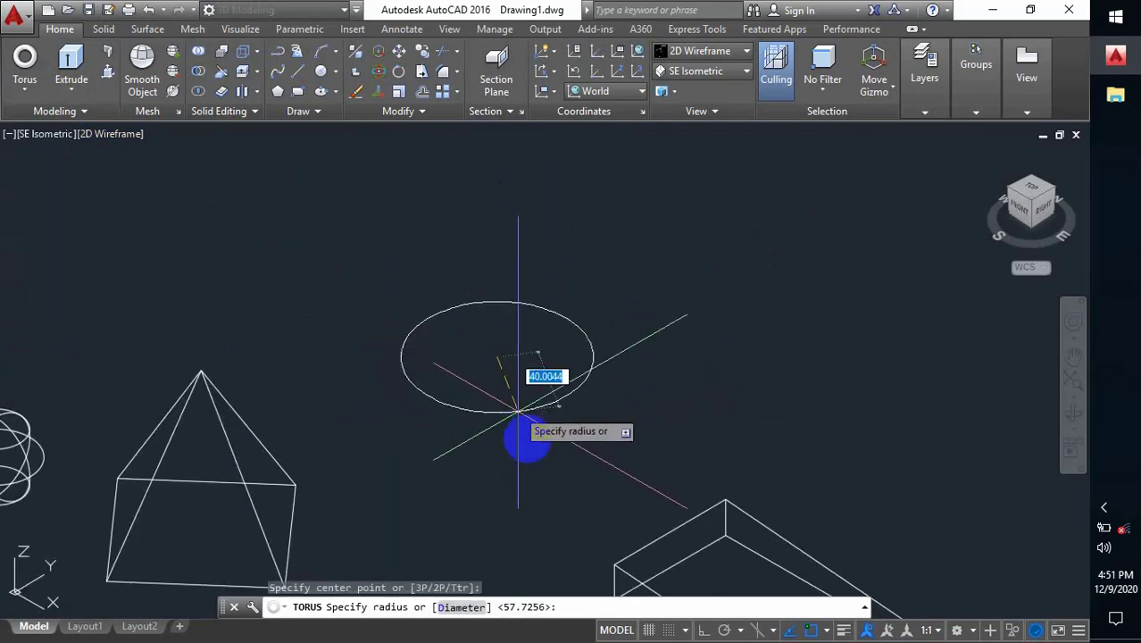
pyautogui.click(527, 471)
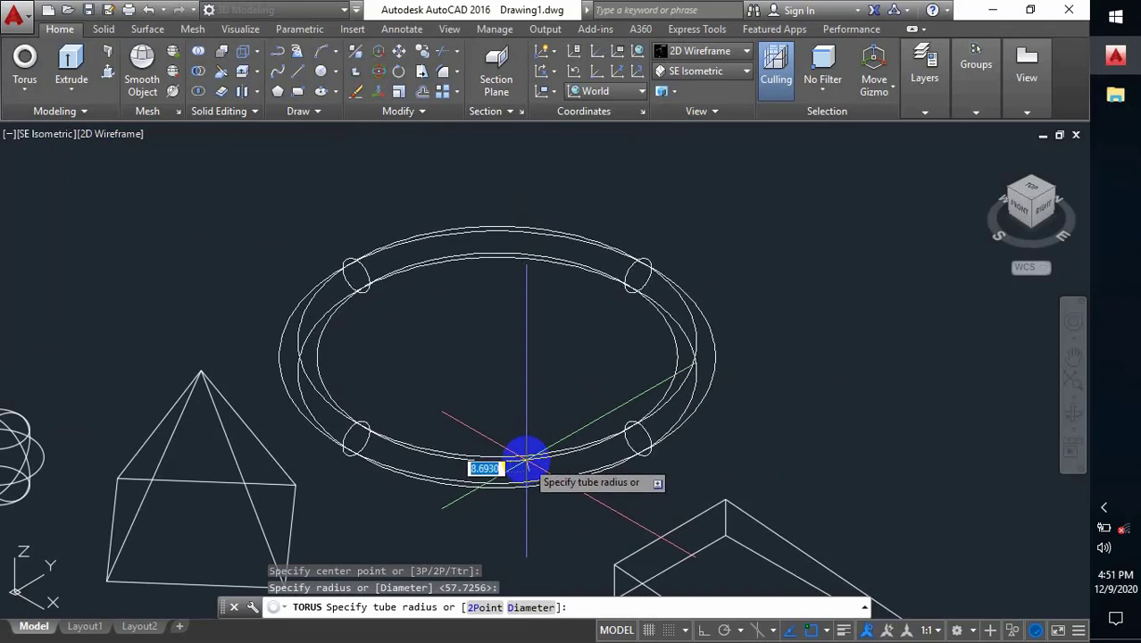
pyautogui.click(527, 459)
pyautogui.scroll(-1, 550, 375)
pyautogui.scroll(-1, 582, 331)
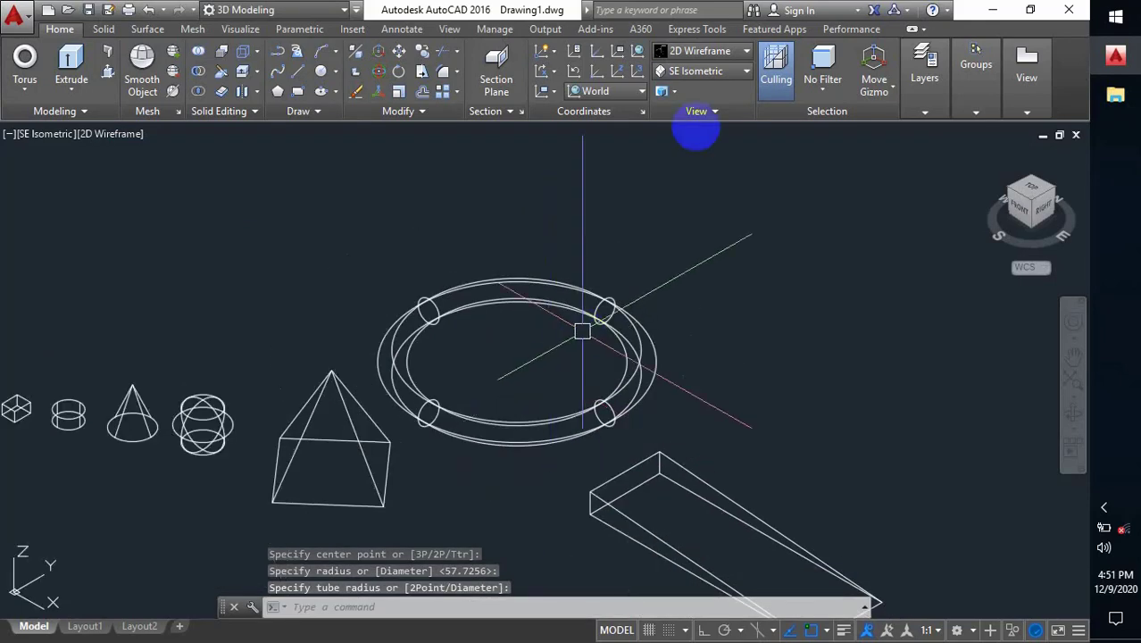
# - Display all seven solids in the Shades of Gray visual style
pyautogui.click(706, 51)
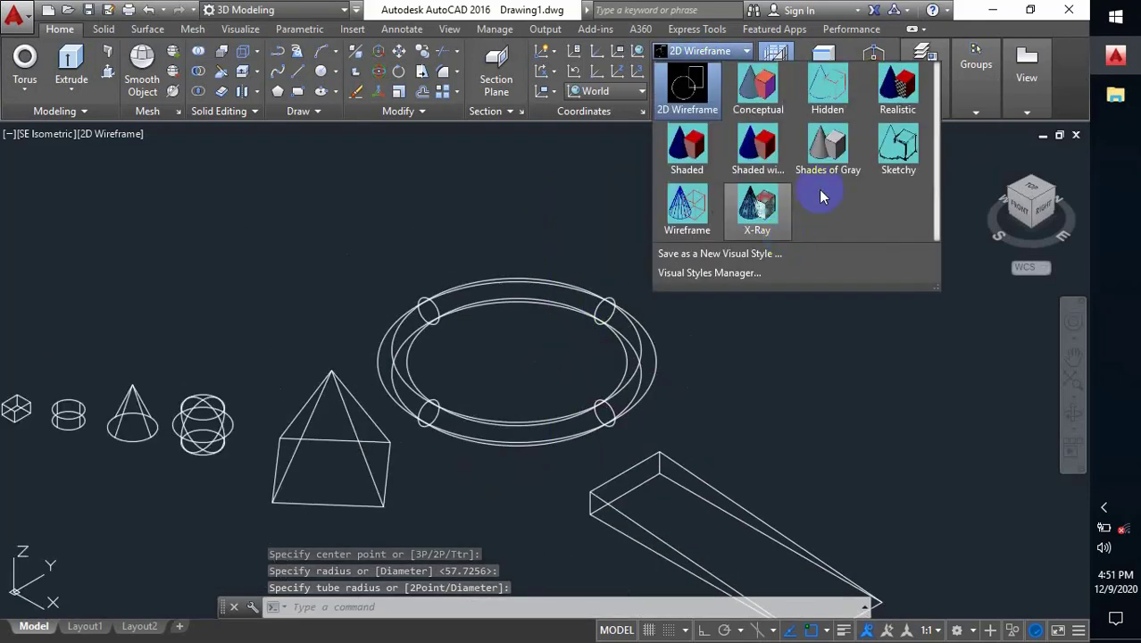
pyautogui.click(835, 181)
pyautogui.click(583, 455)
pyautogui.scroll(-3, 572, 442)
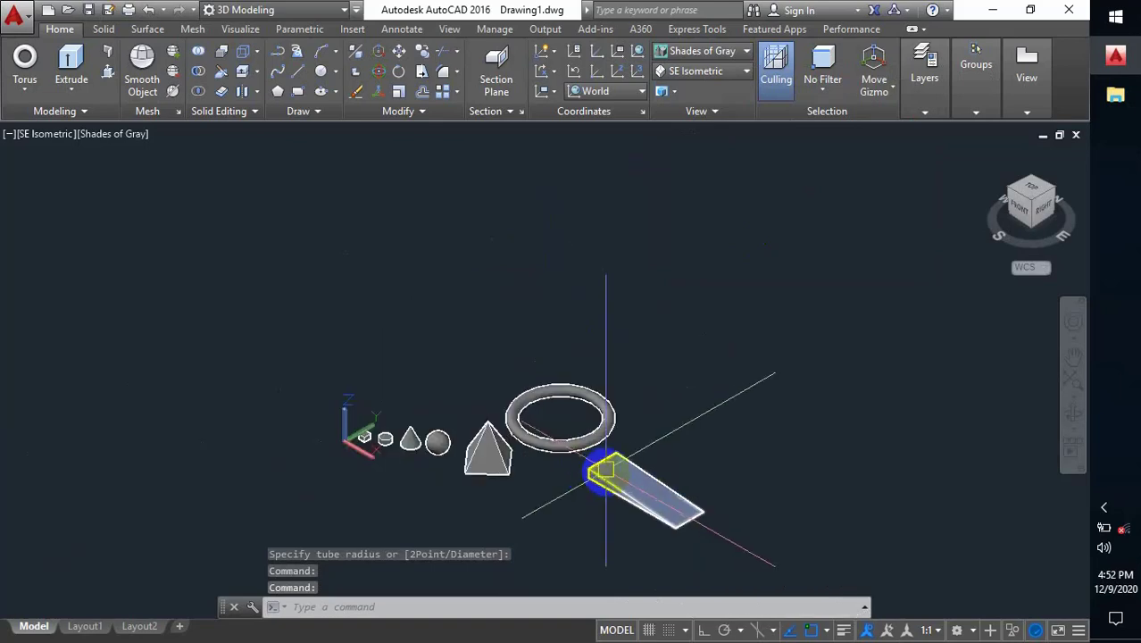
pyautogui.scroll(3, 547, 433)
pyautogui.moveTo(509, 453); pyautogui.dragTo(382, 407)
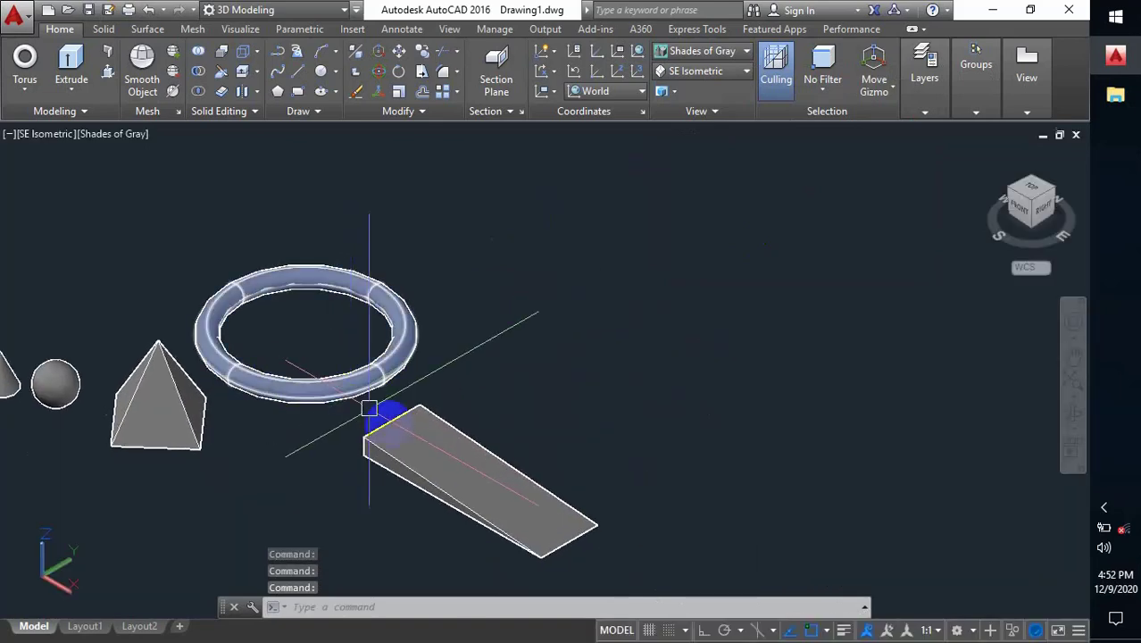
pyautogui.scroll(-1, 405, 457)
# - Clear the selection and open the extrude, loft, revolve and sweep list
pyautogui.hotkey('ctrl', 'z')
pyautogui.hotkey('ctrl', 'z')
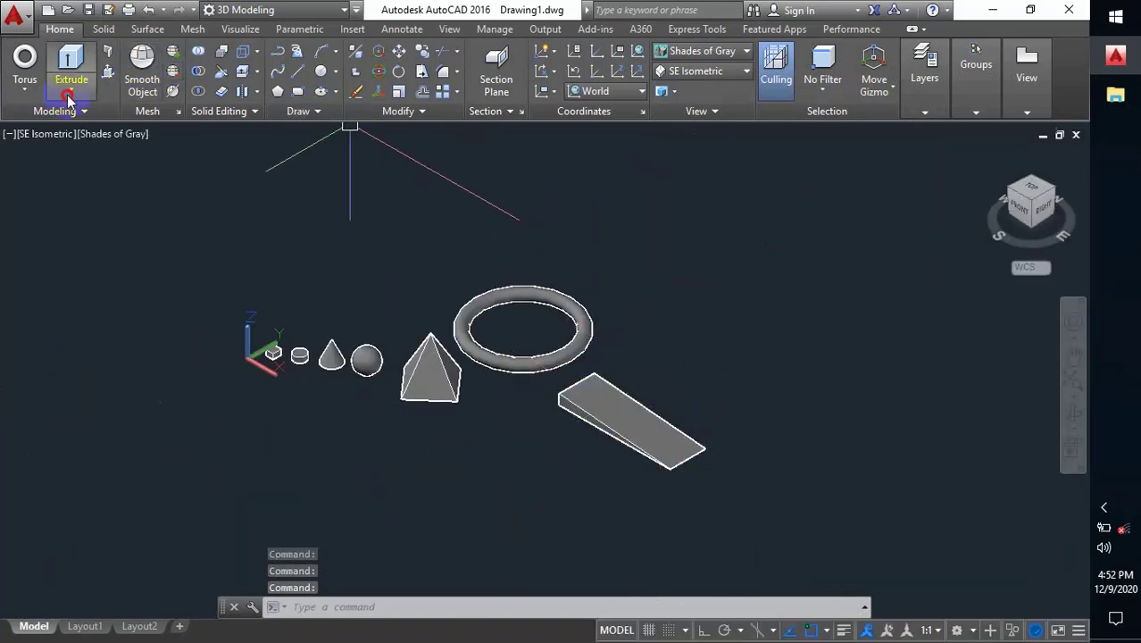
pyautogui.click(69, 96)
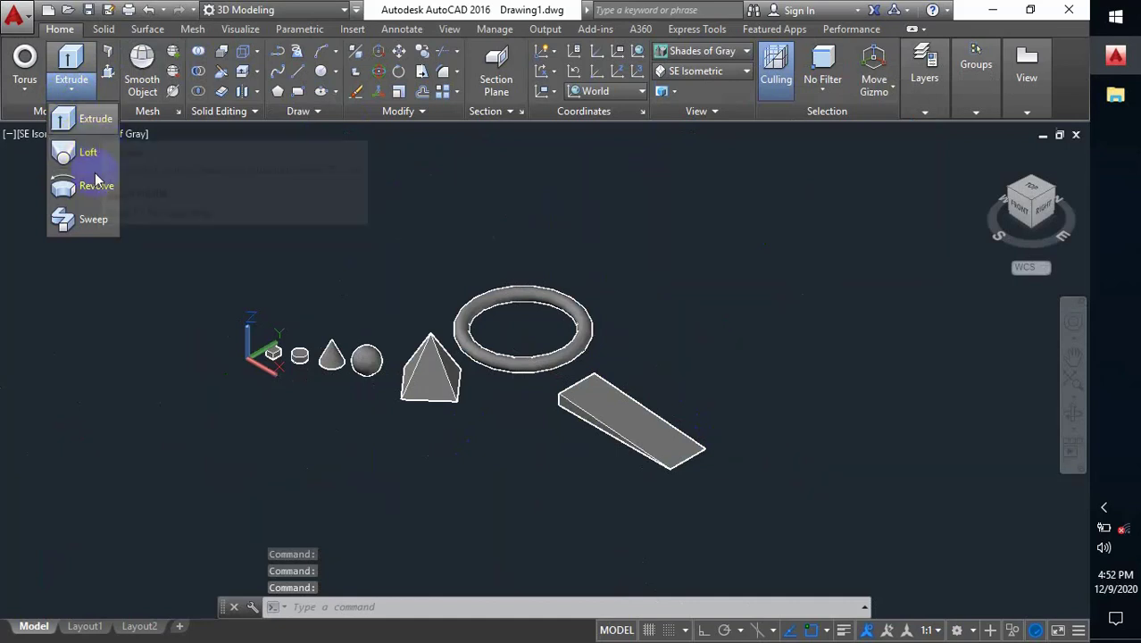
pyautogui.scroll(-5, 335, 415)
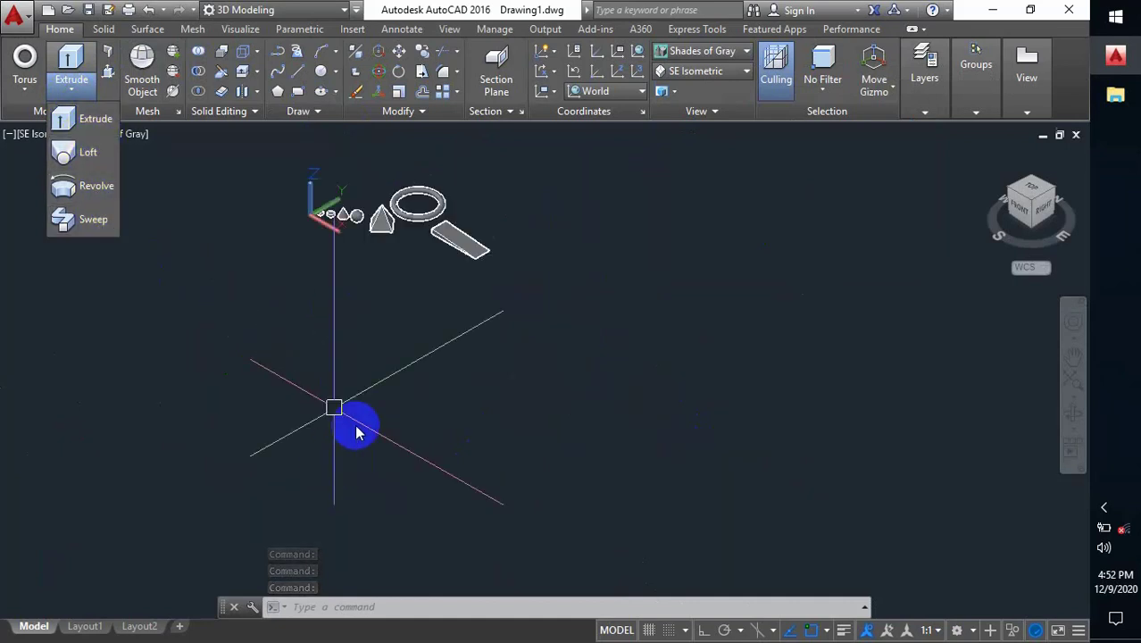
pyautogui.scroll(3, 424, 314)
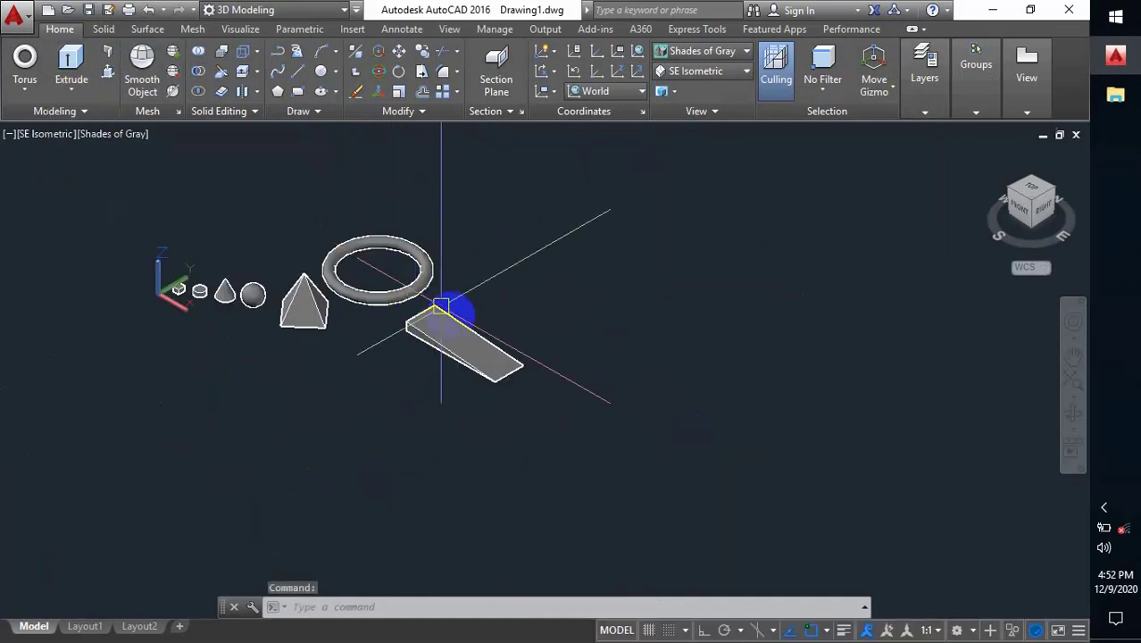
pyautogui.scroll(2, 332, 318)
pyautogui.scroll(2, 338, 326)
pyautogui.scroll(-4, 348, 337)
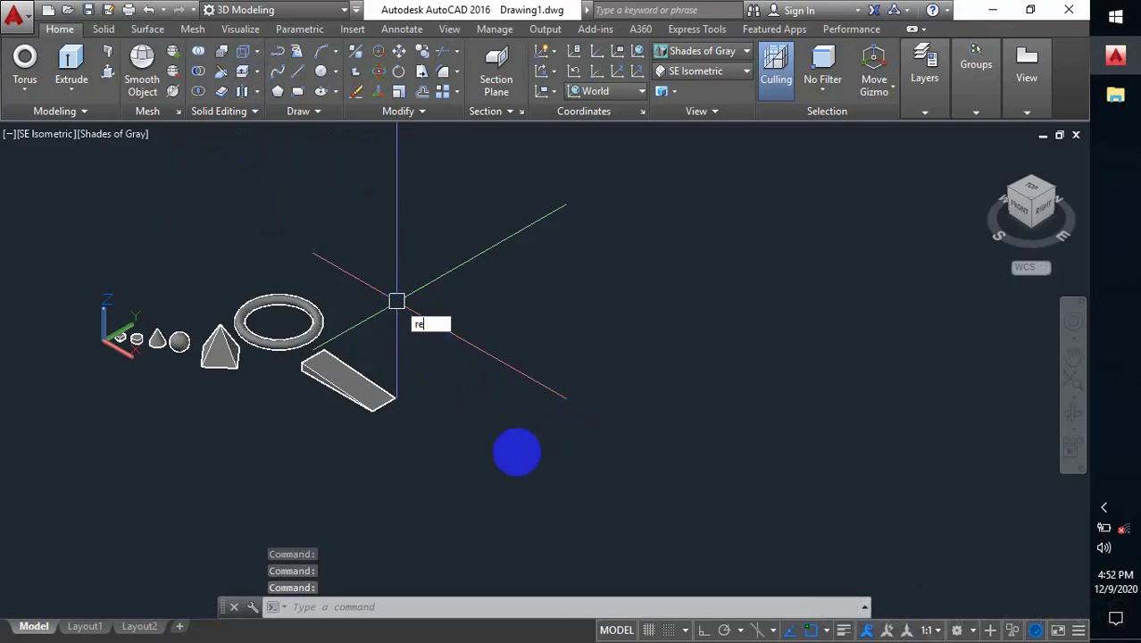
# - Draw a rectangle right of the wedge with the REC command
pyautogui.write('rec')
pyautogui.press('Return')
pyautogui.click(568, 421)
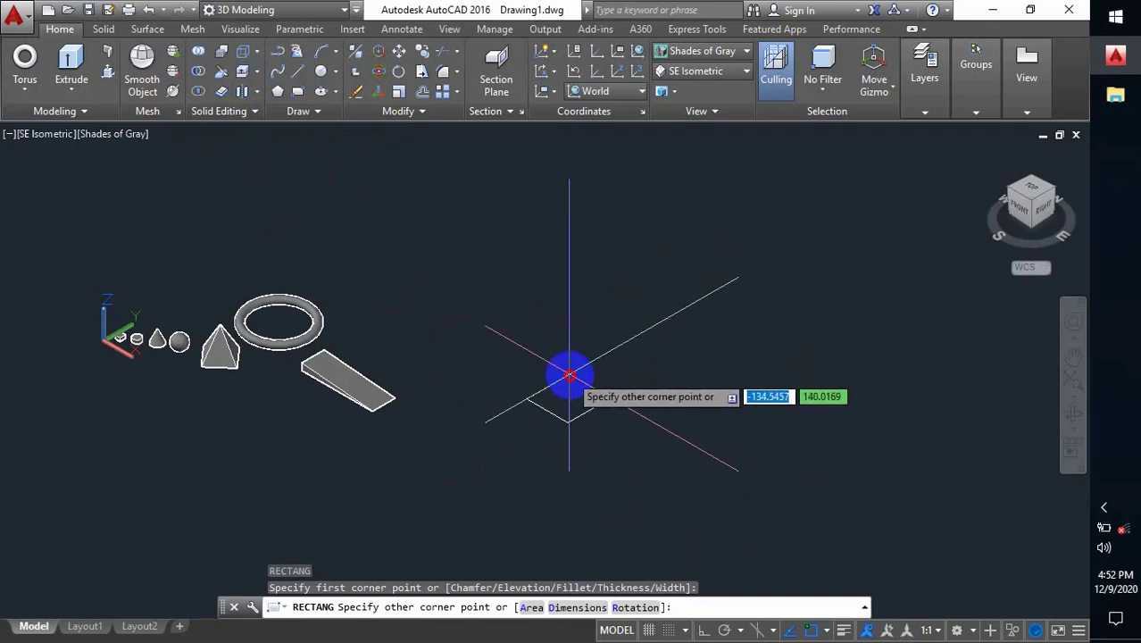
pyautogui.click(564, 375)
pyautogui.scroll(3, 544, 408)
pyautogui.scroll(1, 591, 400)
pyautogui.scroll(-2, 541, 397)
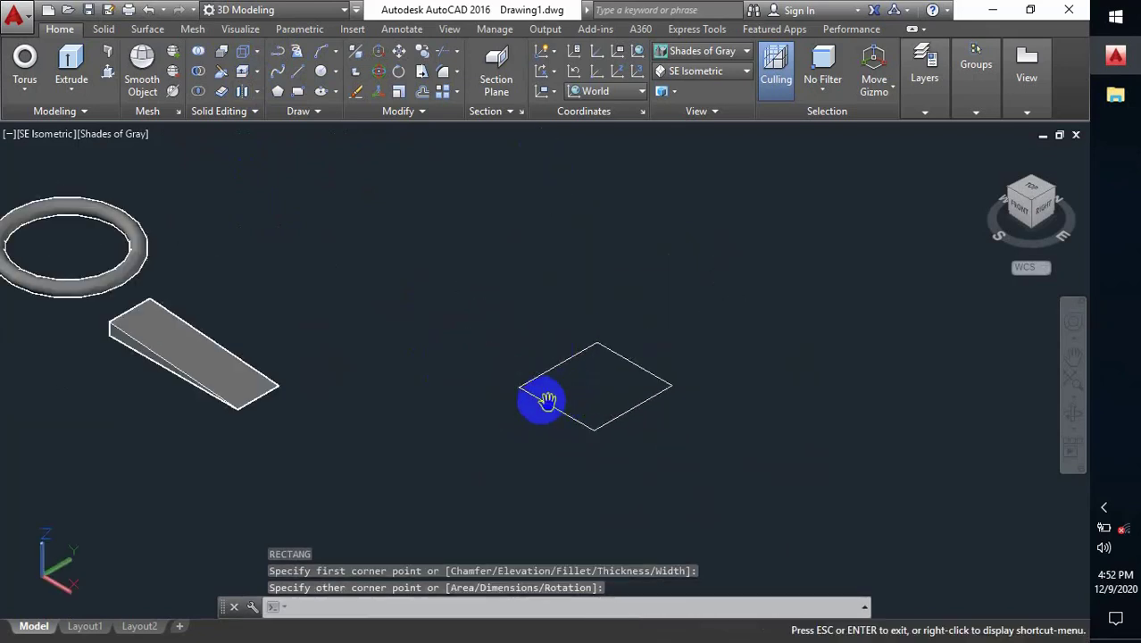
# - Extrude the rectangle 10 units high into a flat slab
pyautogui.click(71, 65)
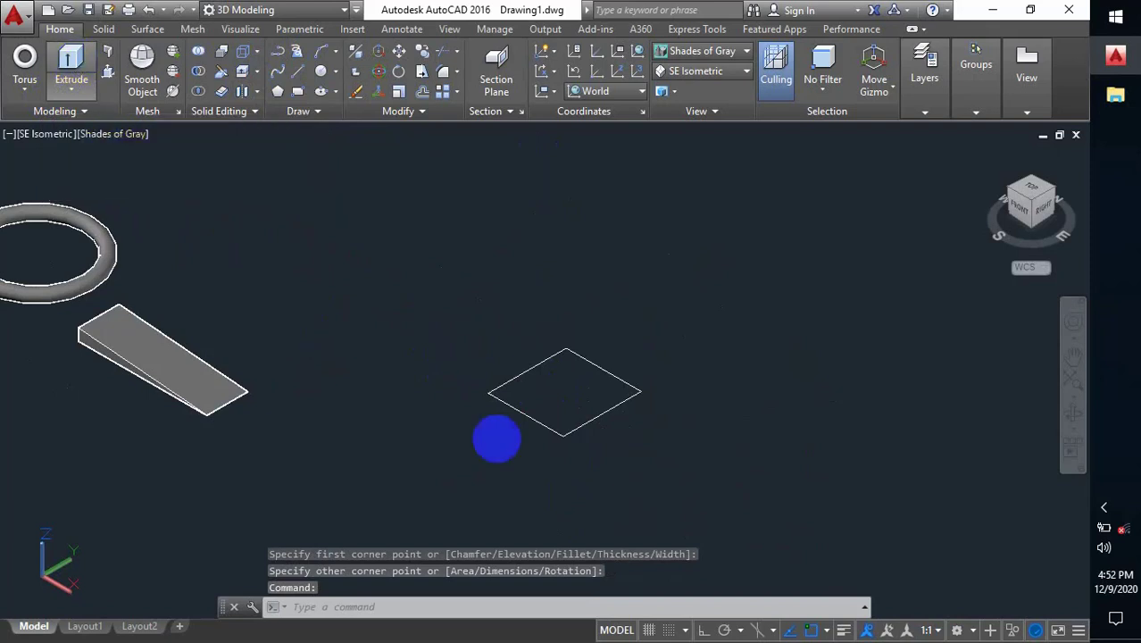
pyautogui.click(575, 435)
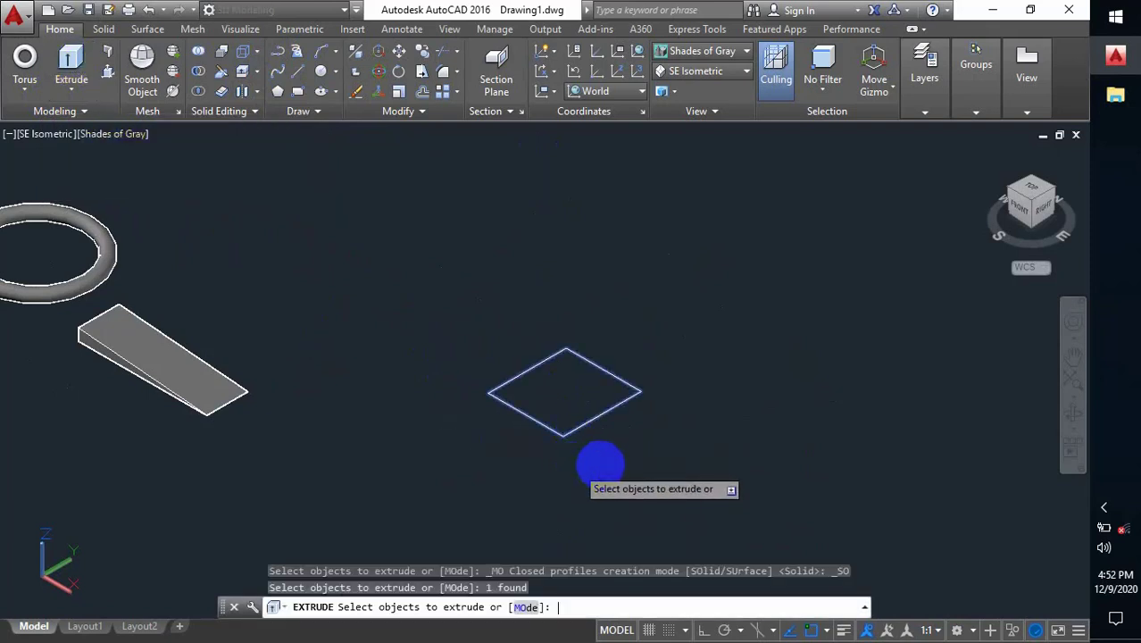
pyautogui.press('Return')
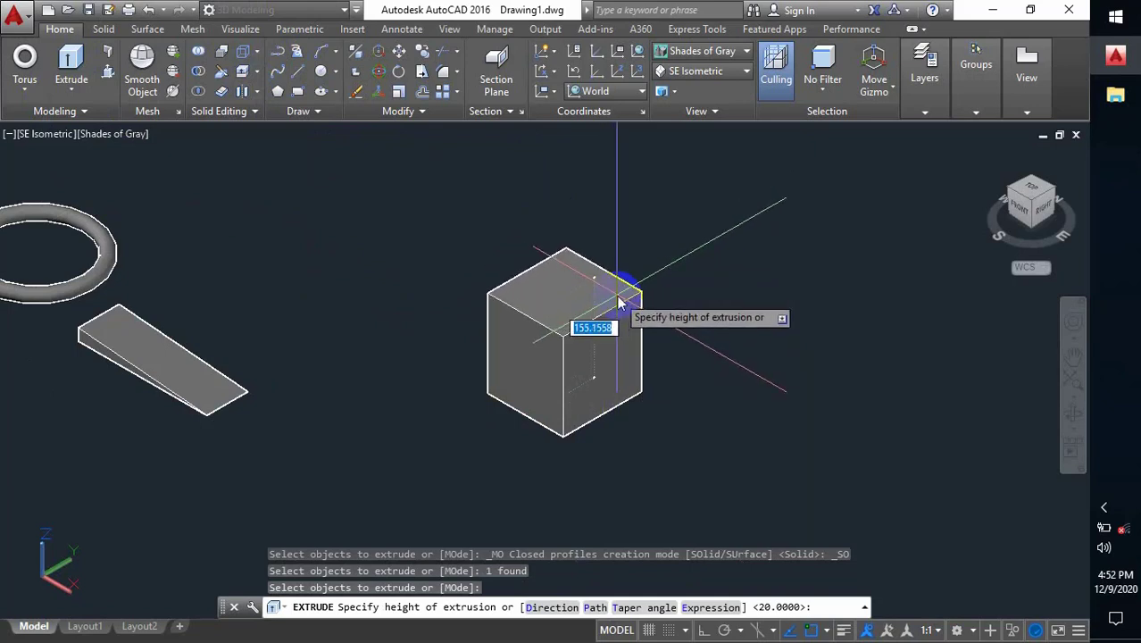
pyautogui.press('Return')
pyautogui.scroll(2, 571, 375)
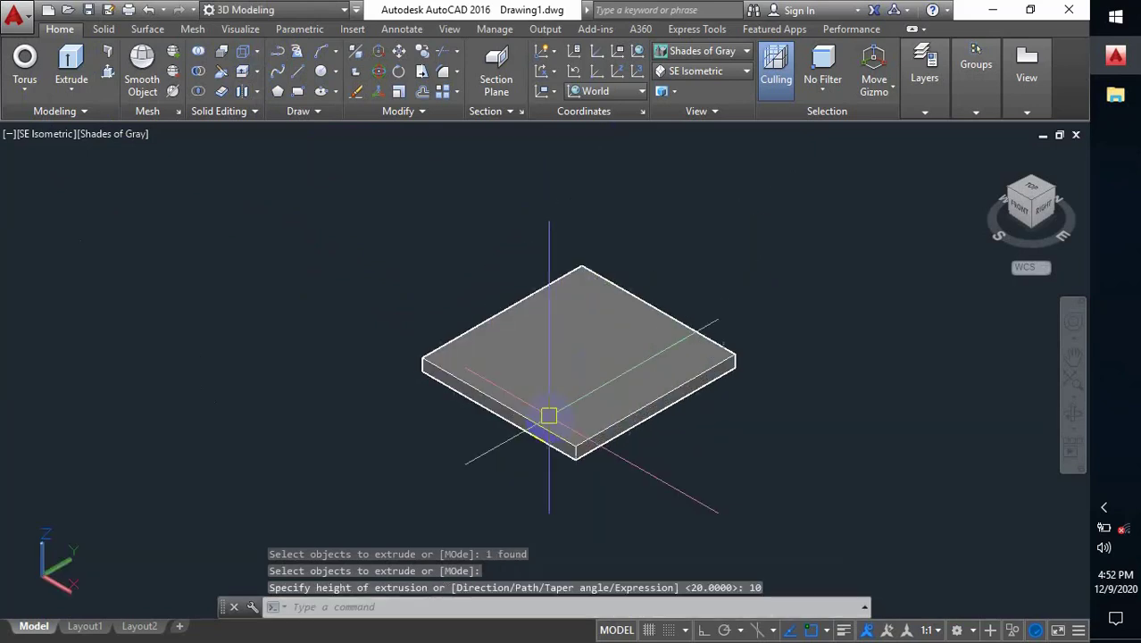
pyautogui.scroll(2, 563, 437)
pyautogui.scroll(2, 589, 459)
pyautogui.scroll(-2, 591, 453)
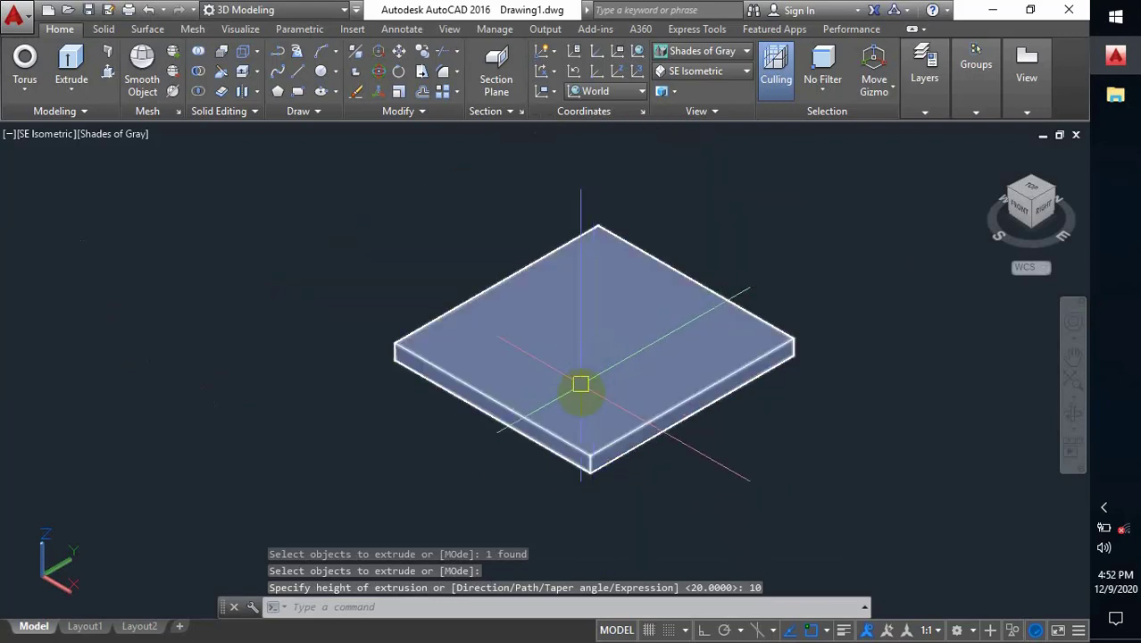
pyautogui.scroll(-2, 580, 388)
pyautogui.press('Return')
pyautogui.scroll(-4, 580, 411)
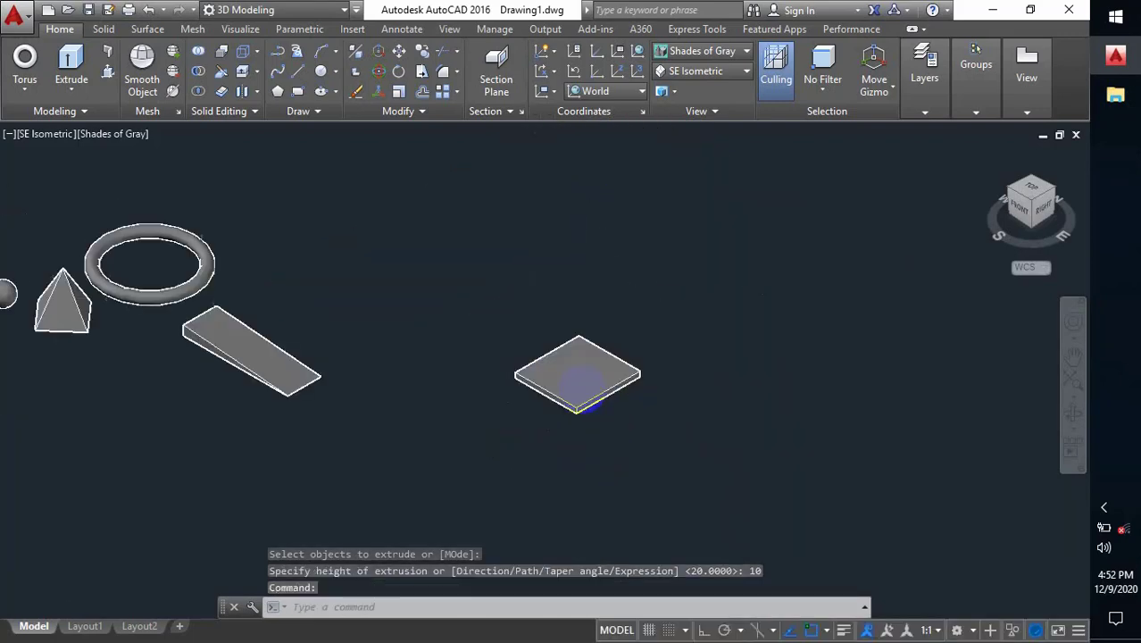
pyautogui.click(29, 83)
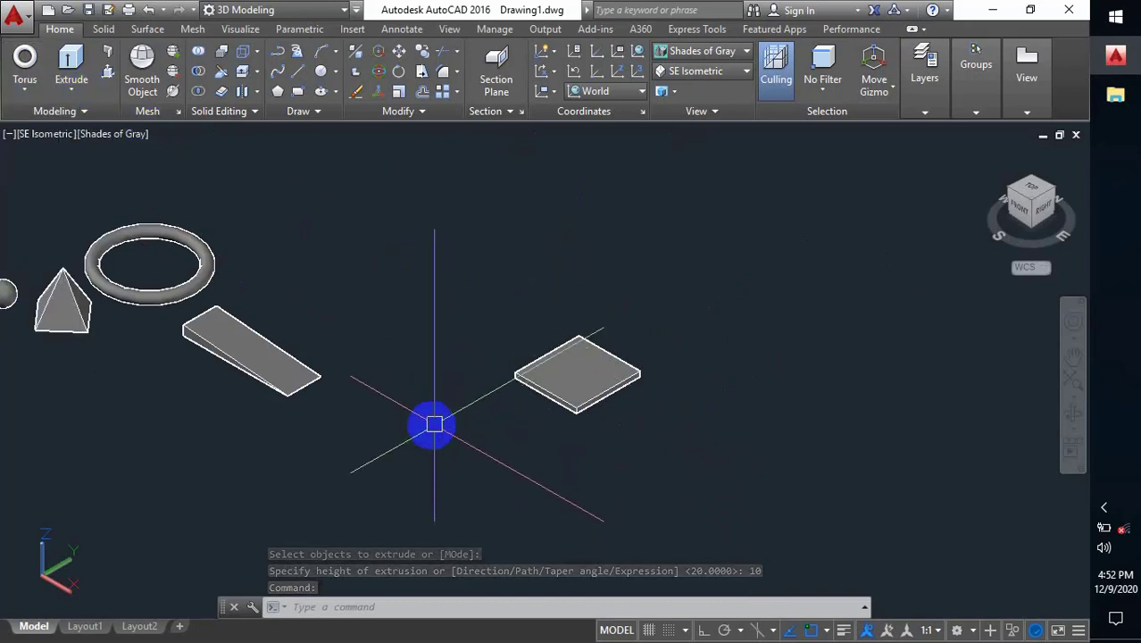
pyautogui.moveTo(432, 420); pyautogui.dragTo(605, 402, button='middle')
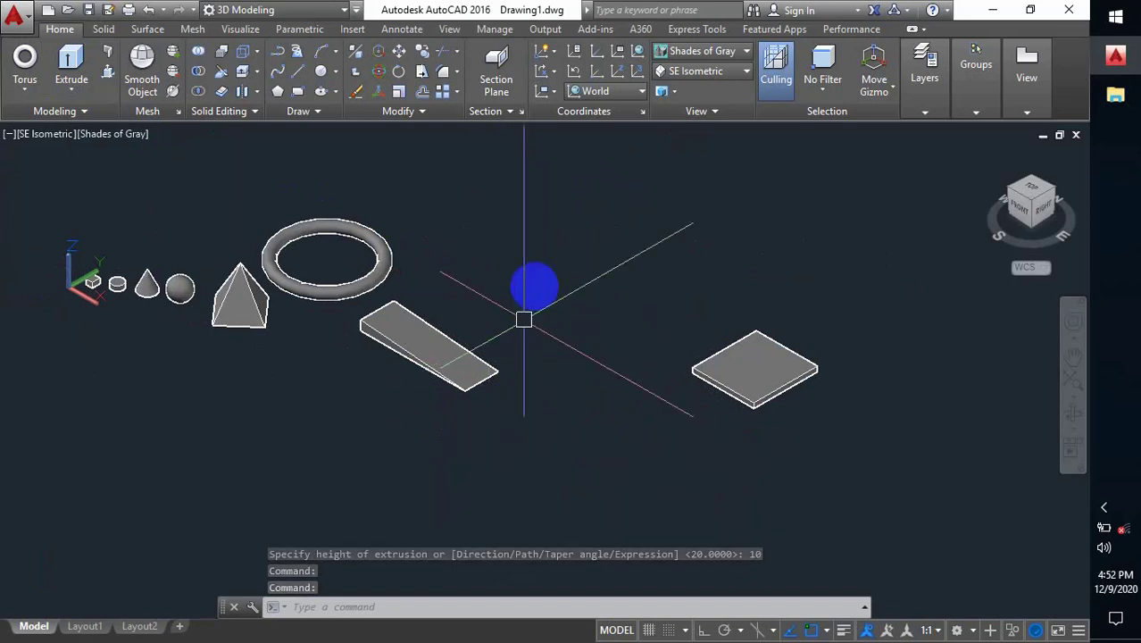
pyautogui.scroll(2, 759, 384)
pyautogui.scroll(-3, 756, 436)
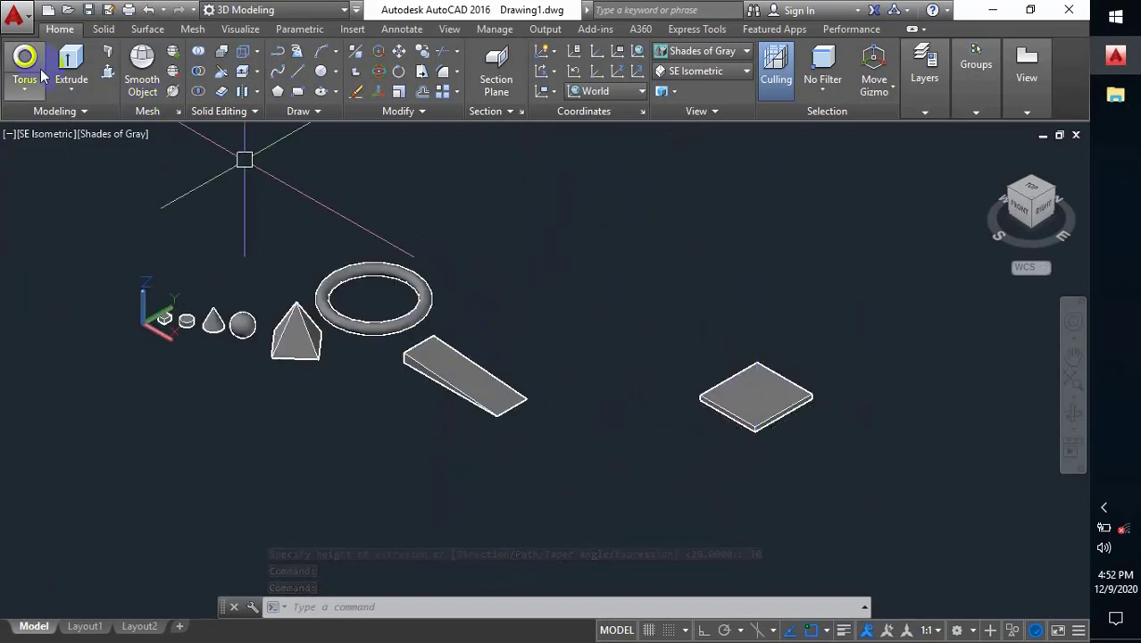
# - Draw a small circle between the wedge and the slab
pyautogui.click(64, 87)
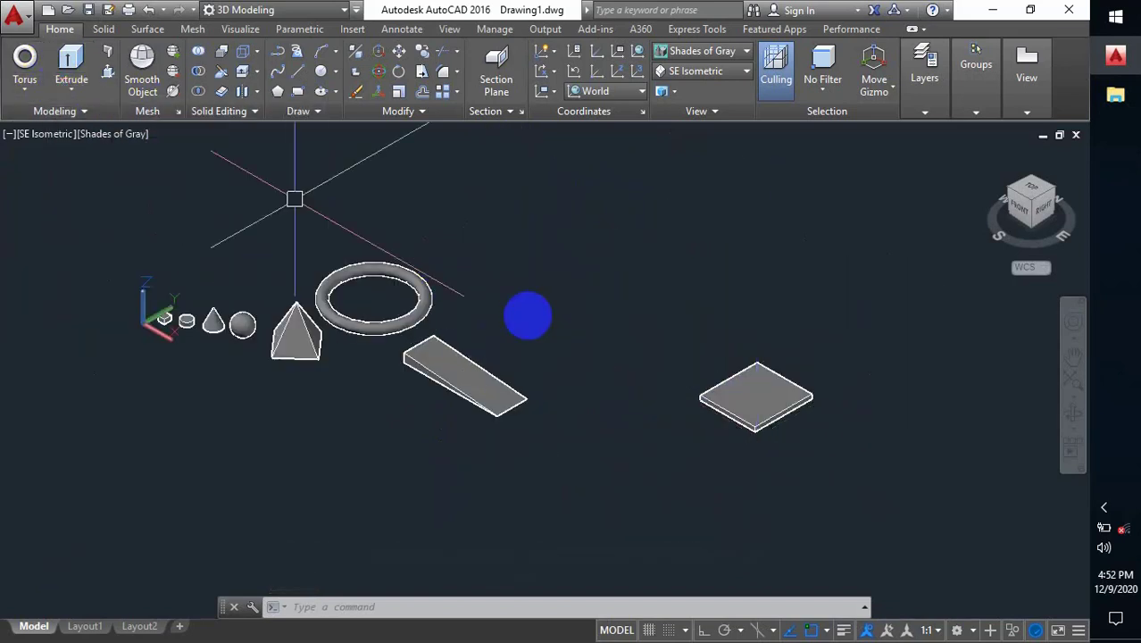
pyautogui.write('c')
pyautogui.press('Return')
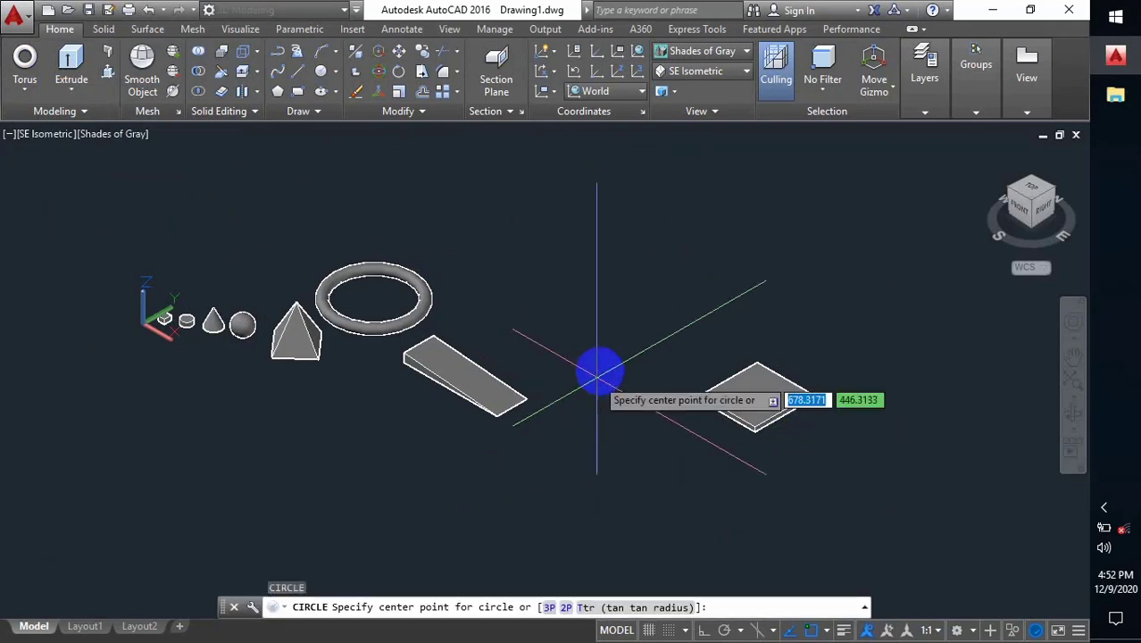
pyautogui.click(597, 375)
pyautogui.click(611, 380)
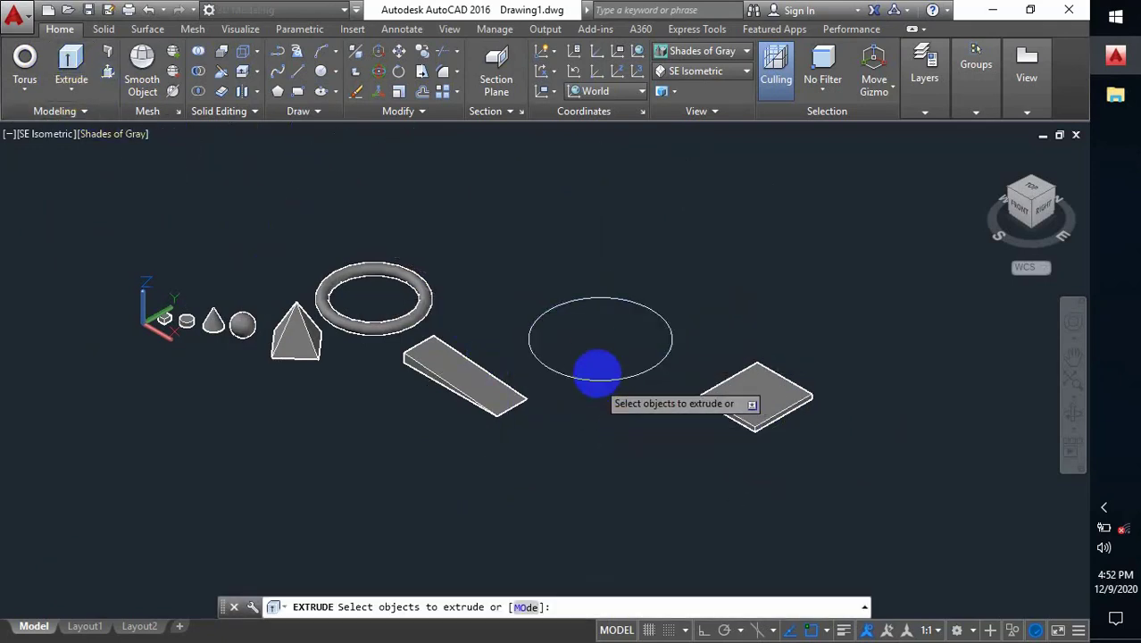
# - Extrude the circle upward into a tall cylinder
pyautogui.click(596, 376)
pyautogui.press('Return')
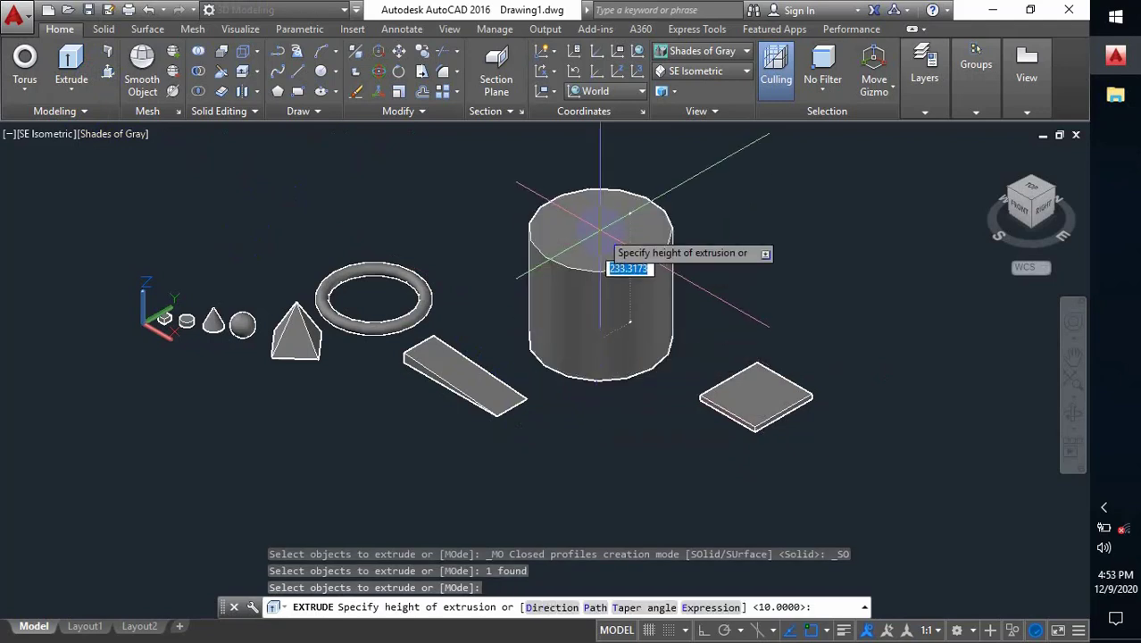
pyautogui.click(607, 275)
pyautogui.moveTo(607, 275); pyautogui.dragTo(558, 271, button='middle')
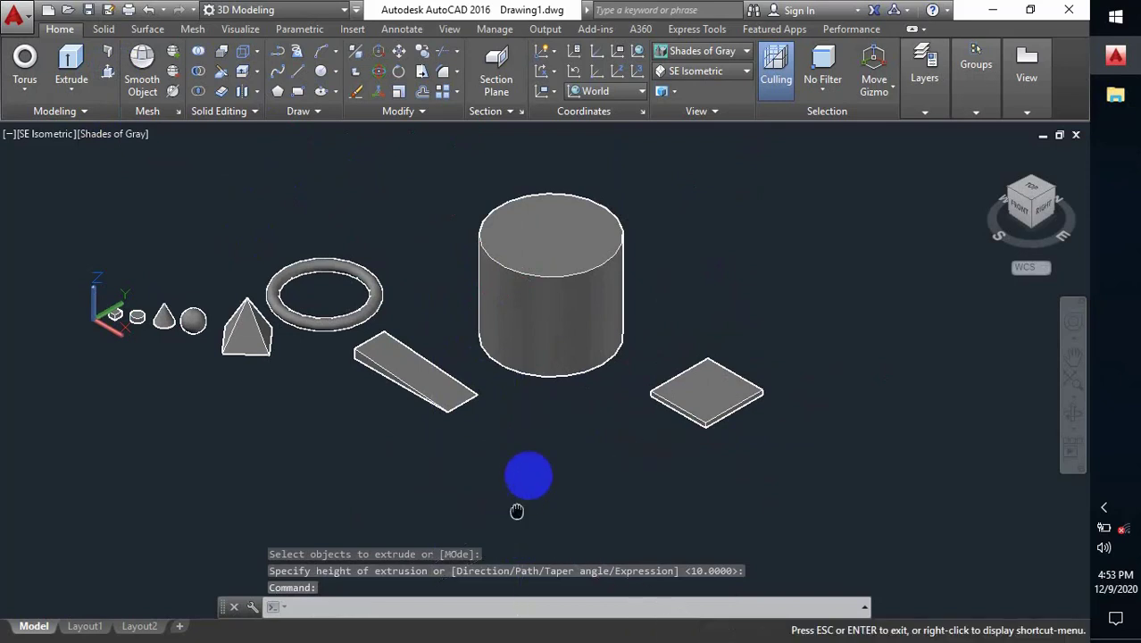
pyautogui.moveTo(517, 509); pyautogui.dragTo(527, 474, button='middle')
# - Start another circle, placing its centre in front of the solids
pyautogui.write('c')
pyautogui.press('Return')
pyautogui.click(535, 476)
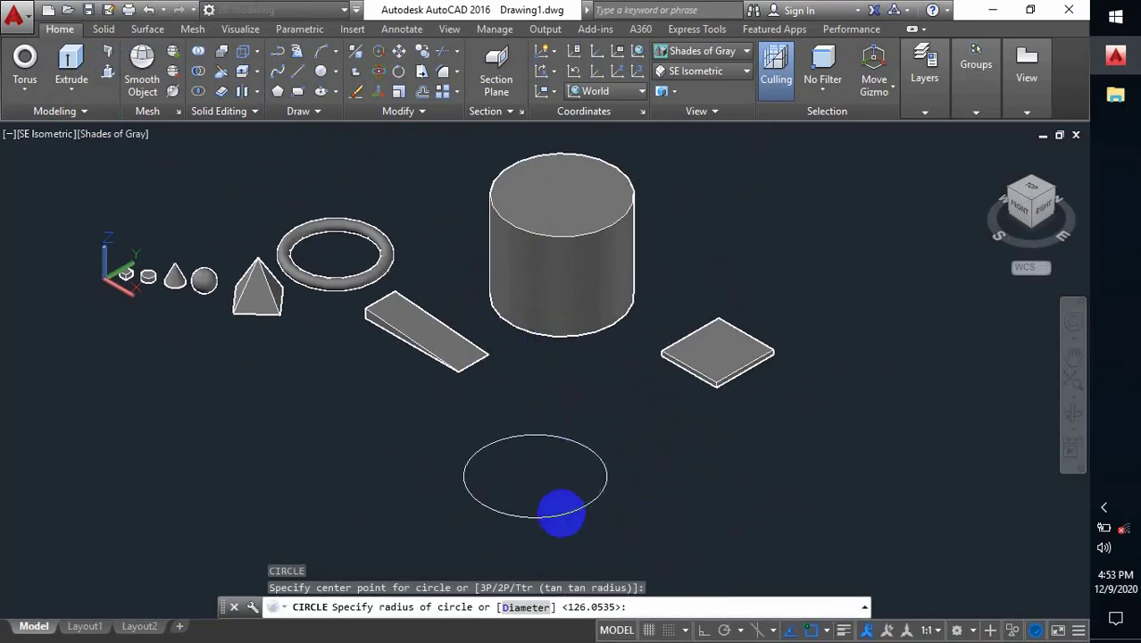
# - Set the new circle's radius and press-pull it upward into a second upright cylinder
pyautogui.click(559, 515)
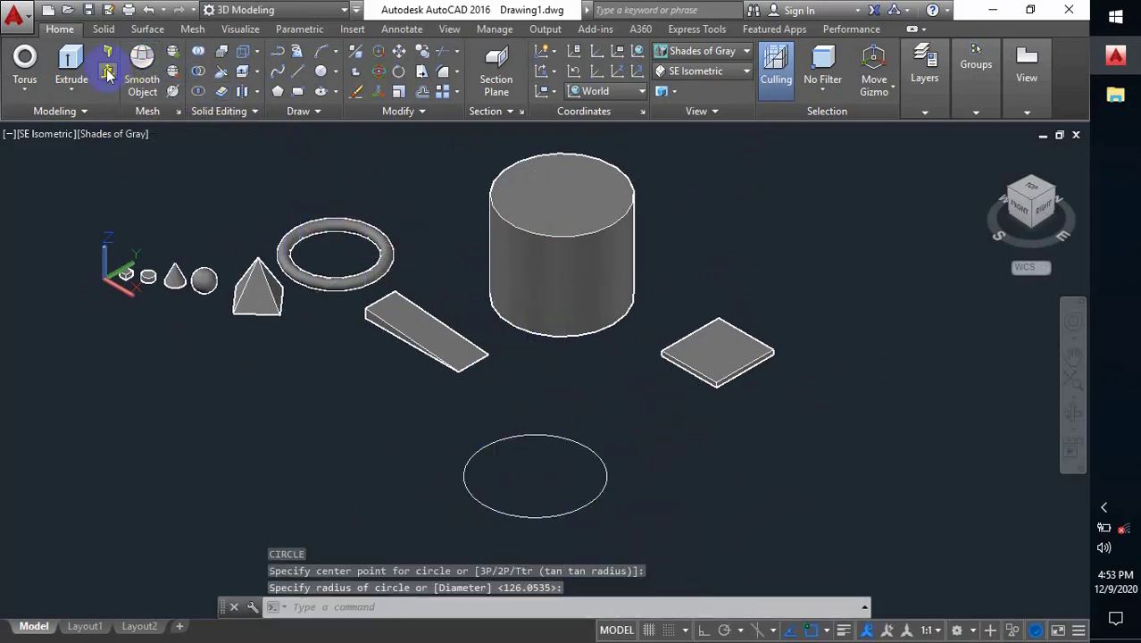
pyautogui.hotkey('ctrl', 'shift', 'e')
pyautogui.click(566, 508)
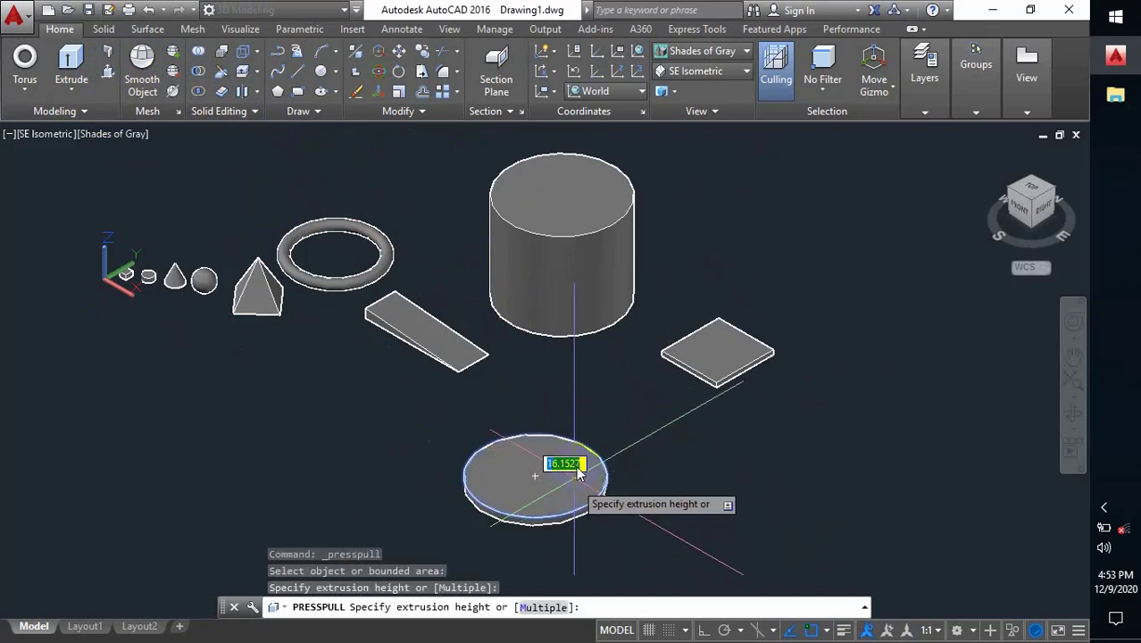
pyautogui.click(581, 344)
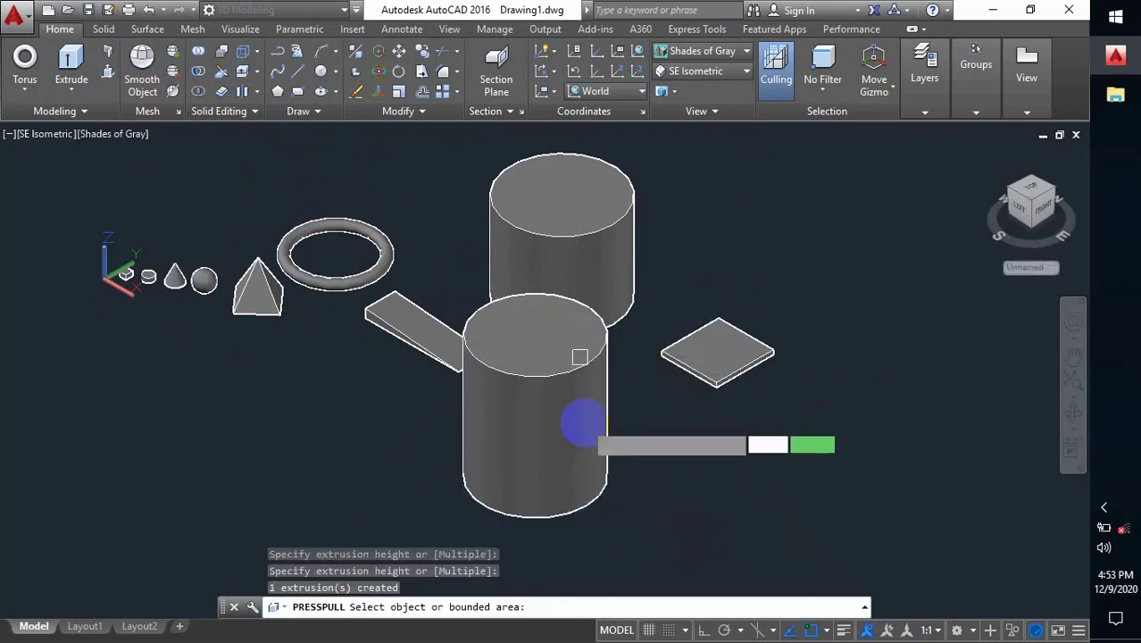
pyautogui.moveTo(565, 454); pyautogui.dragTo(720, 379, button='middle')
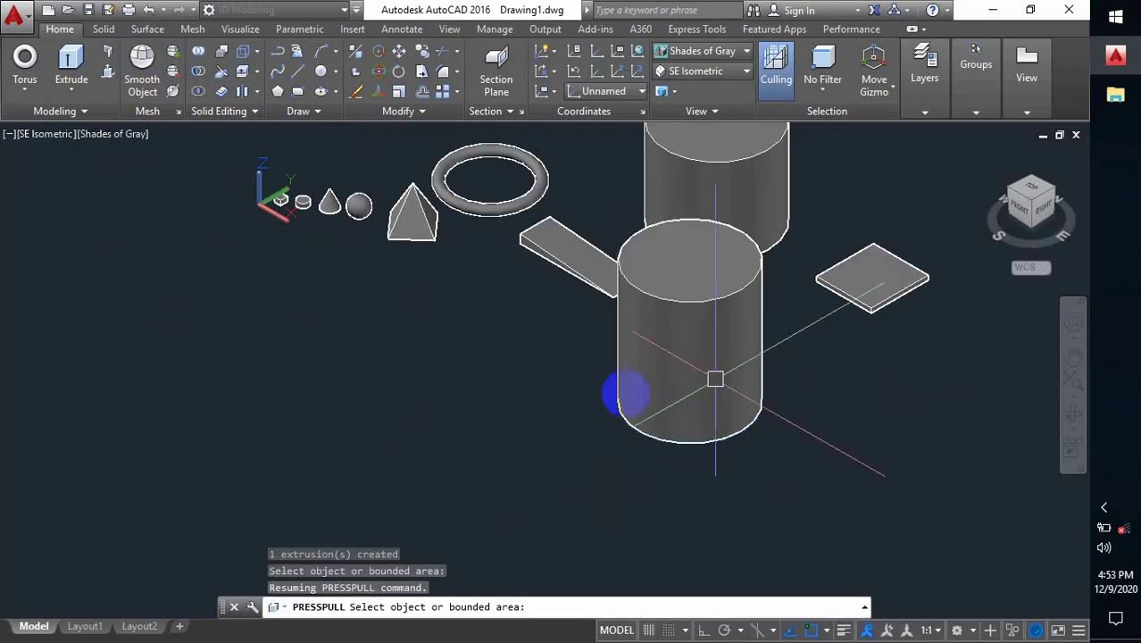
pyautogui.press('Return')
# - Pan and zoom across the scene to inspect all ten solids
pyautogui.moveTo(460, 377); pyautogui.dragTo(557, 397, button='middle')
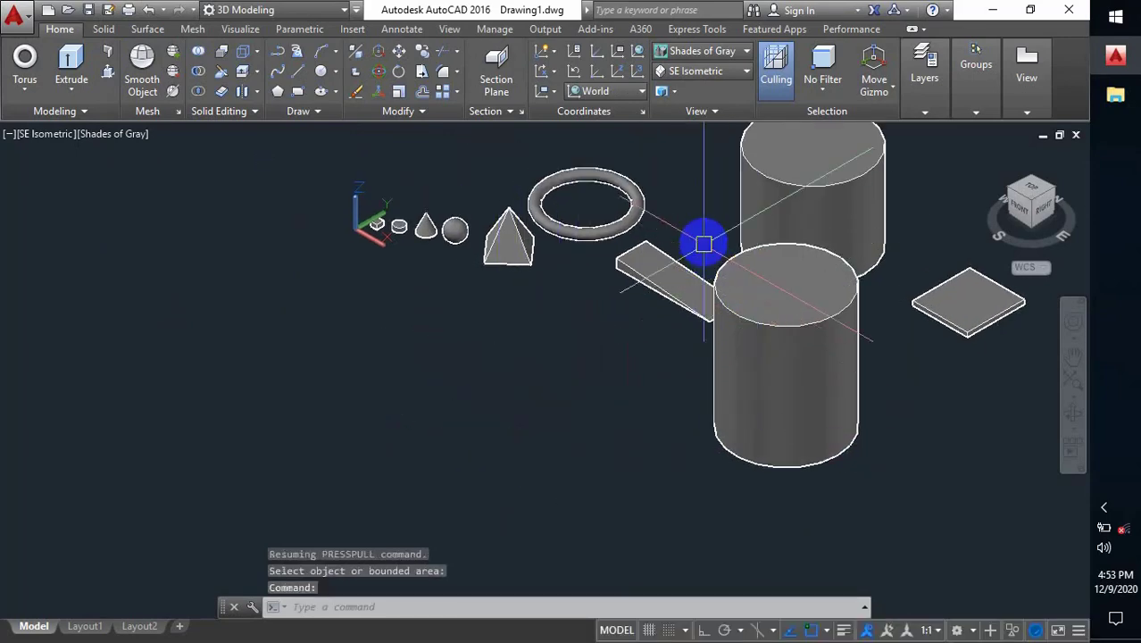
pyautogui.scroll(3, 703, 244)
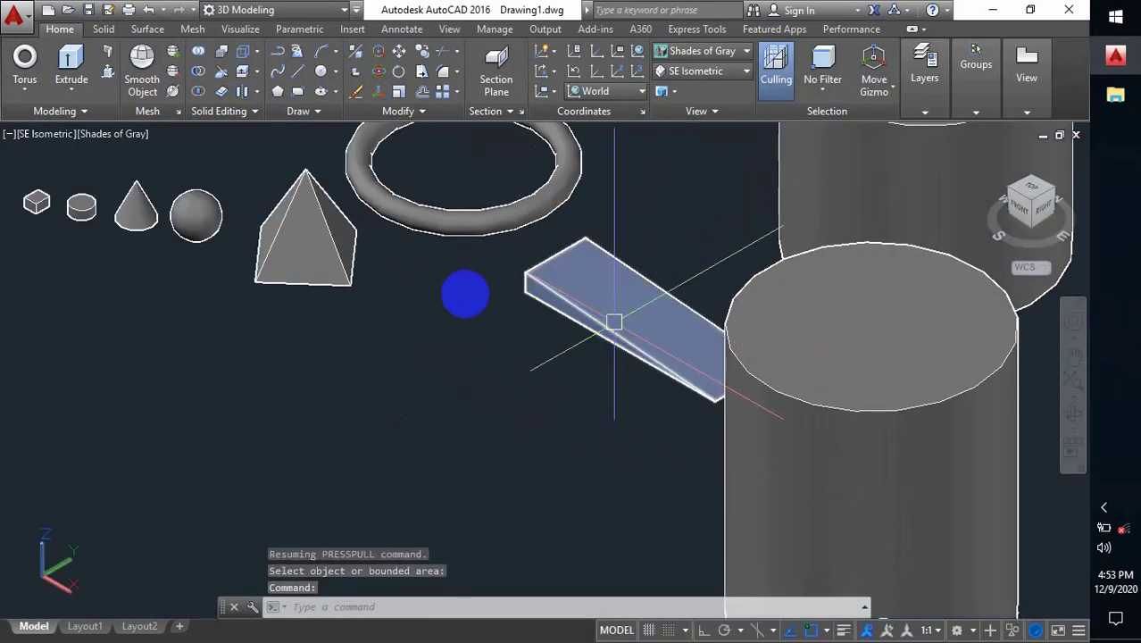
pyautogui.scroll(-3, 614, 321)
pyautogui.moveTo(920, 323); pyautogui.dragTo(755, 403, button='middle')
pyautogui.scroll(3, 827, 407)
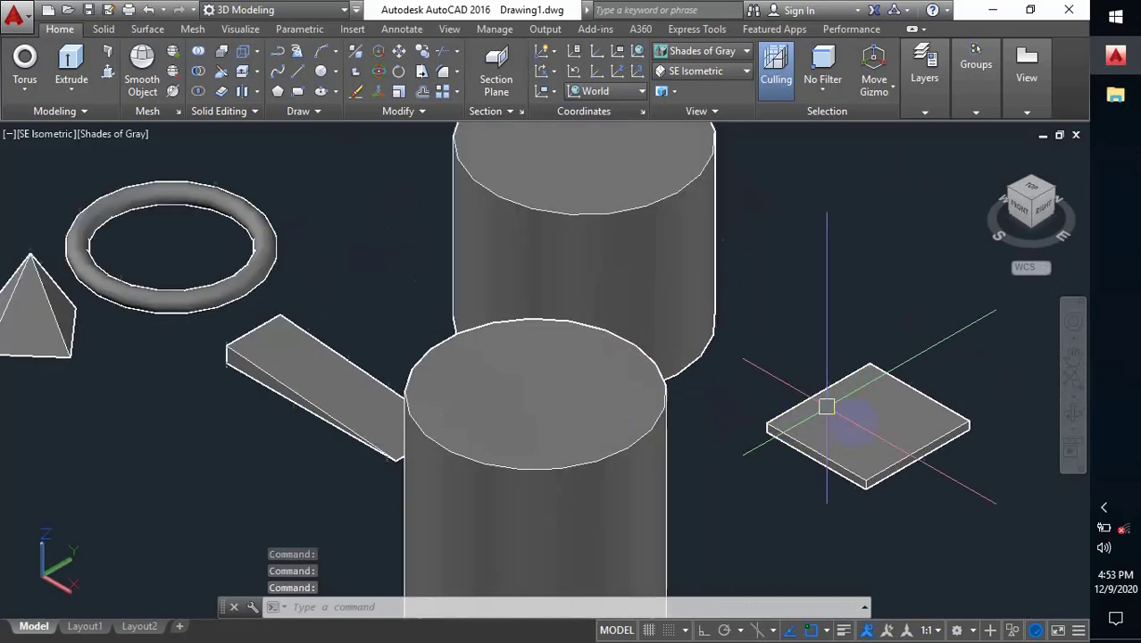
pyautogui.moveTo(894, 440); pyautogui.dragTo(837, 458, button='middle')
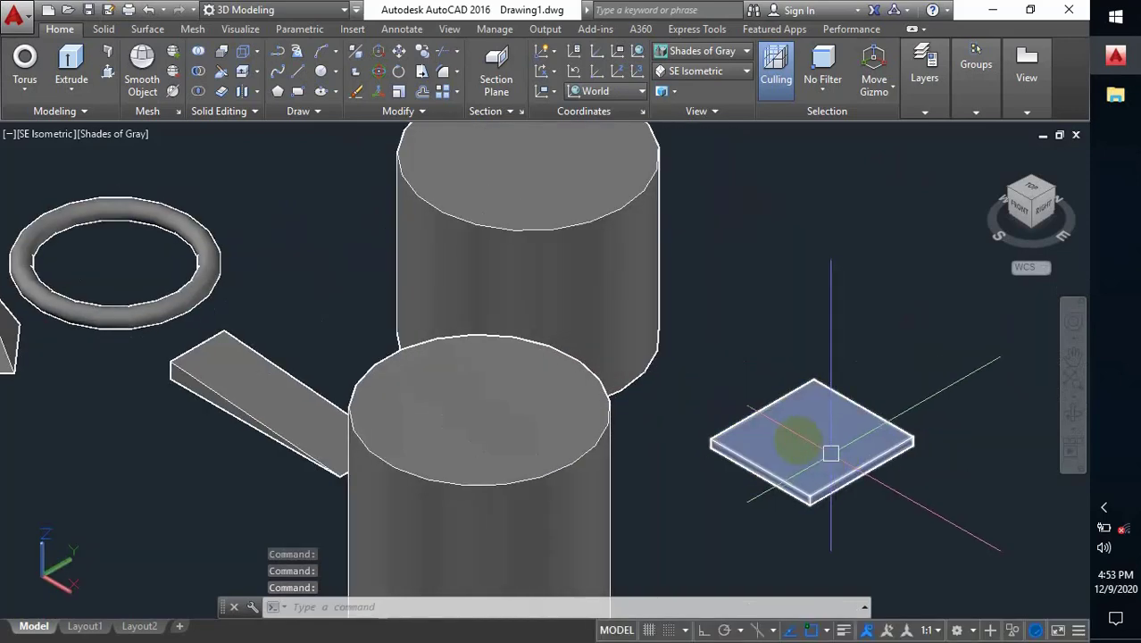
pyautogui.scroll(-3, 837, 457)
pyautogui.moveTo(554, 399); pyautogui.dragTo(611, 356, button='middle')
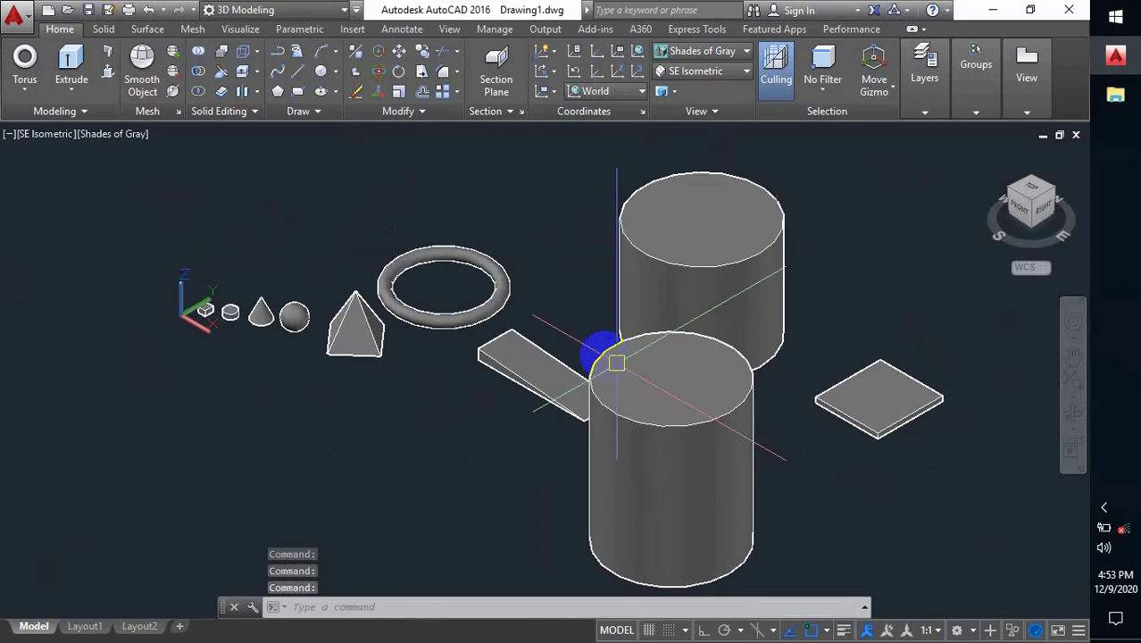
pyautogui.click(78, 100)
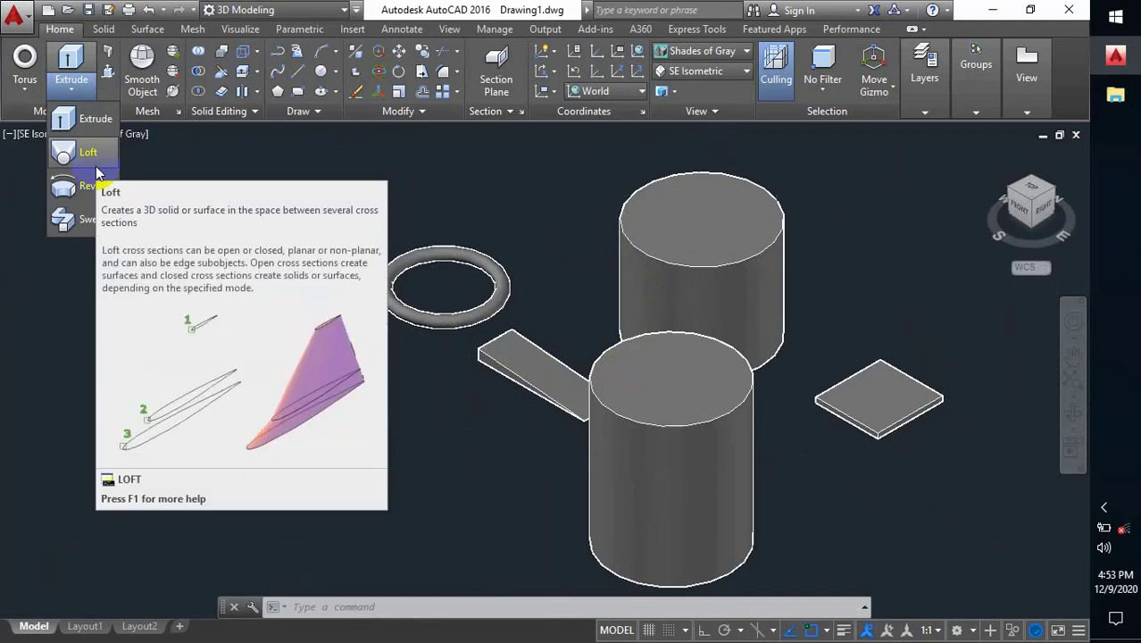
pyautogui.scroll(-2, 375, 380)
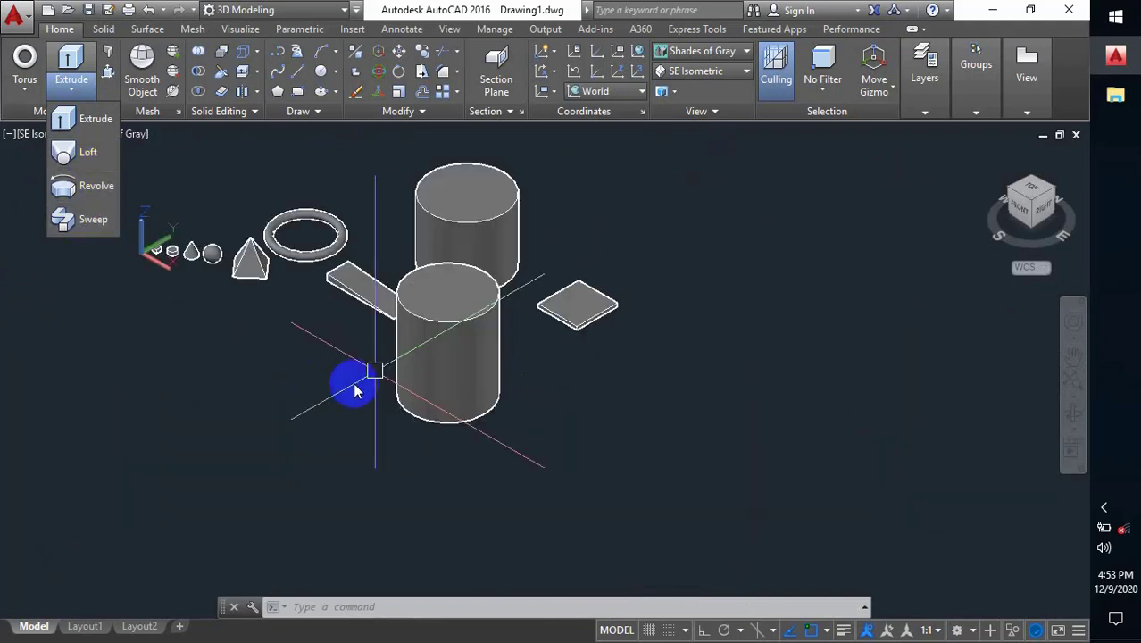
pyautogui.scroll(-3, 479, 429)
pyautogui.scroll(2, 500, 403)
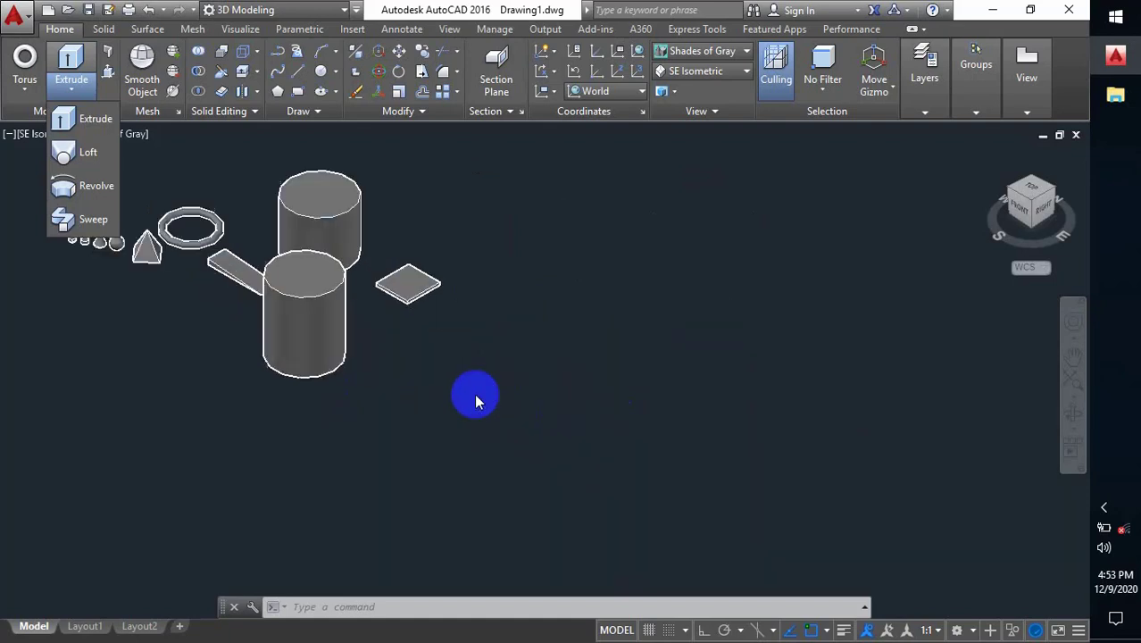
pyautogui.click(535, 413)
pyautogui.click(530, 423)
pyautogui.click(487, 393)
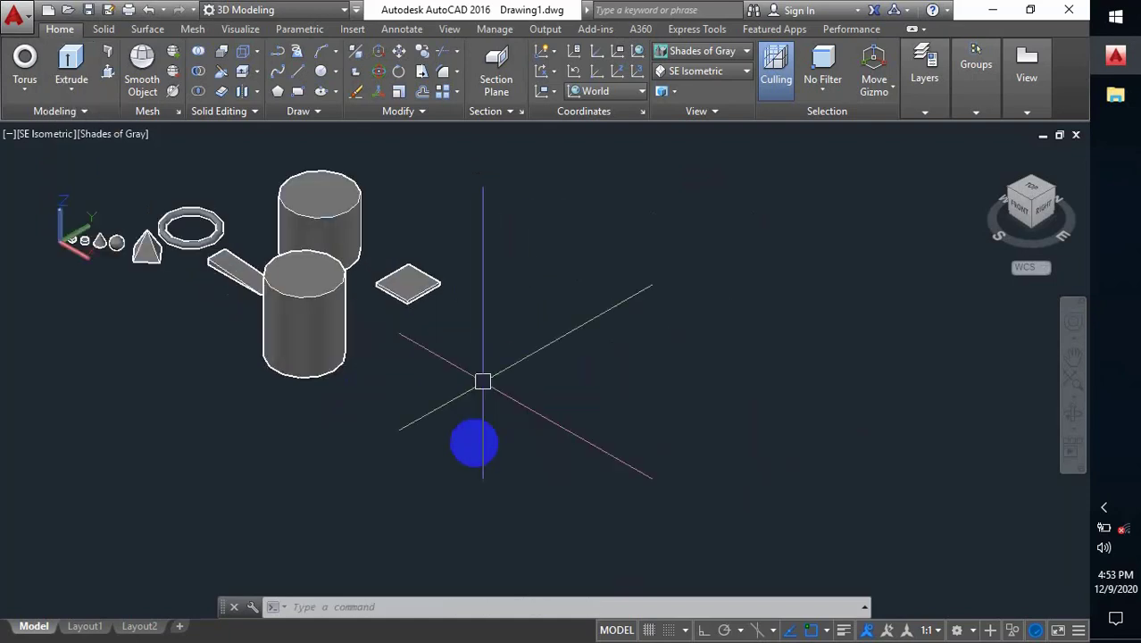
# - Set the UCS to Top and draw a circle to the right of the slab
pyautogui.click(611, 92)
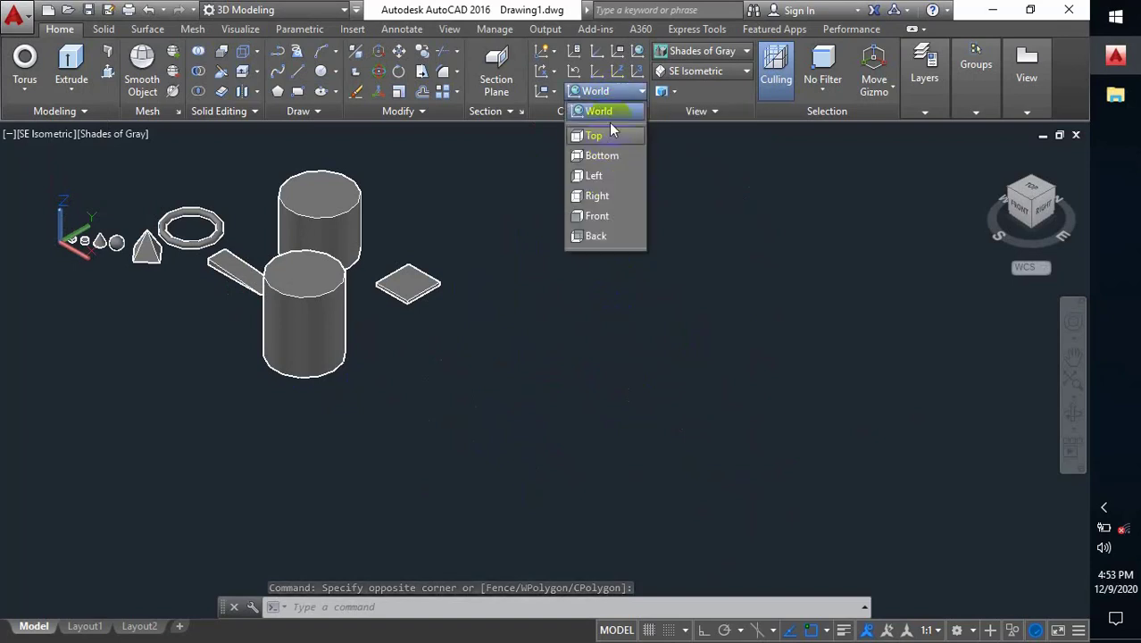
pyautogui.click(600, 138)
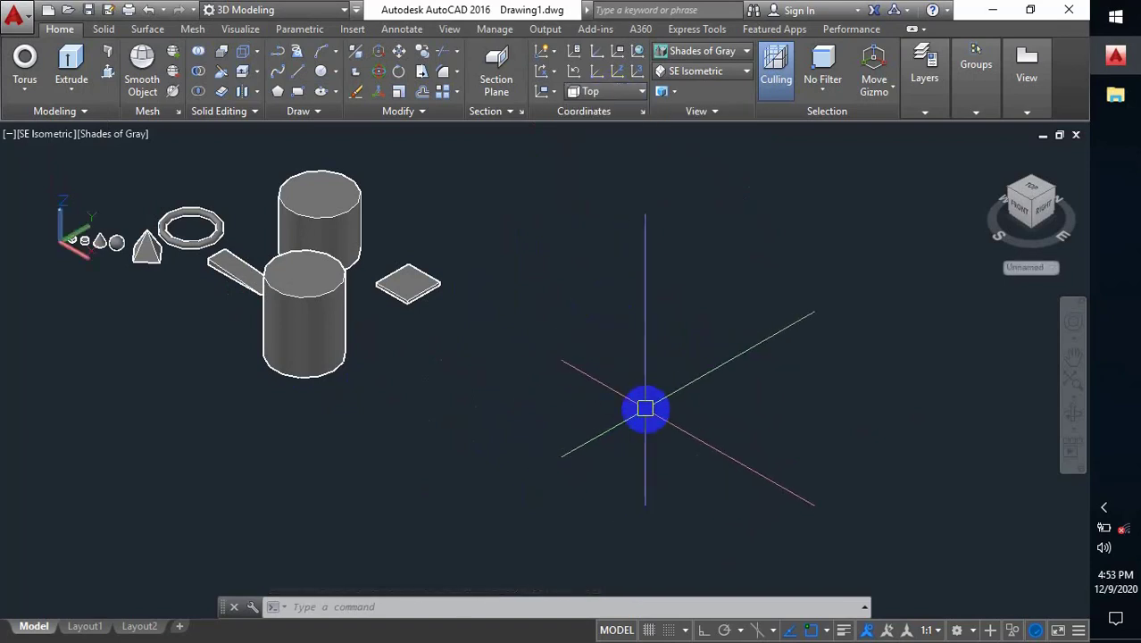
pyautogui.write('c')
pyautogui.press('Return')
pyautogui.click(575, 390)
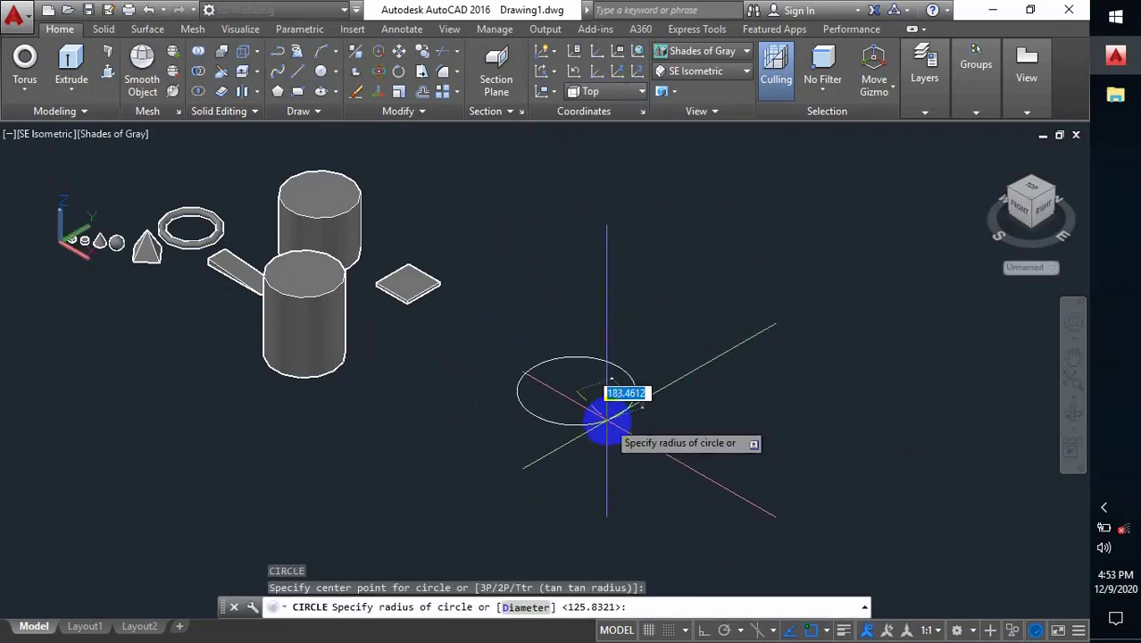
pyautogui.click(605, 422)
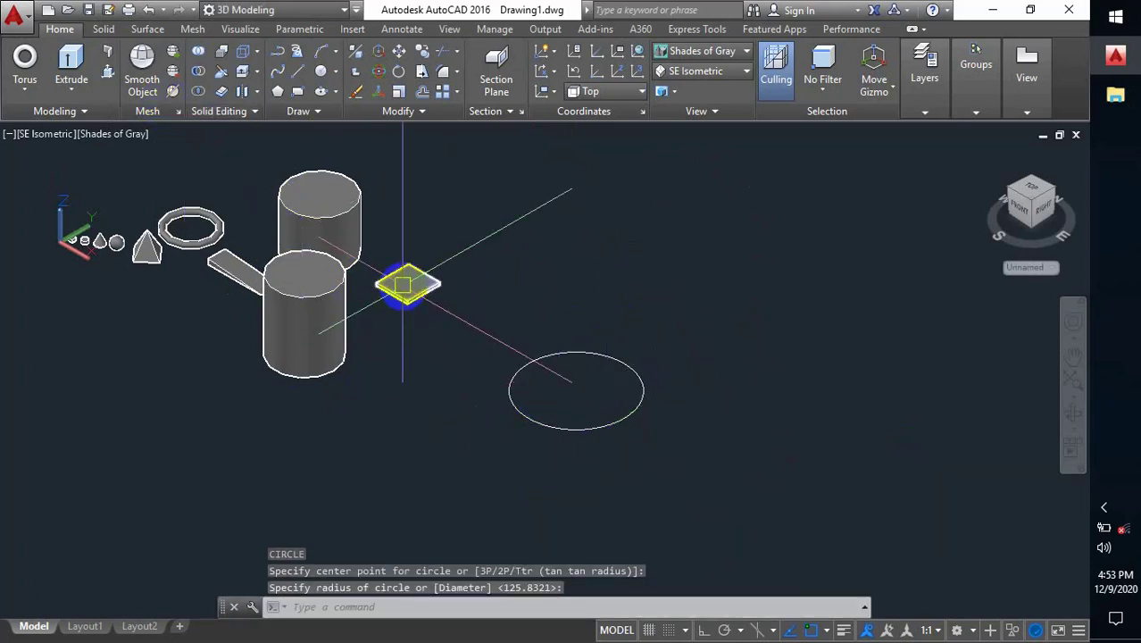
pyautogui.write('T')
# - Draw a square rectangle starting at the circle's centre
pyautogui.press('Escape')
pyautogui.write('rst ')
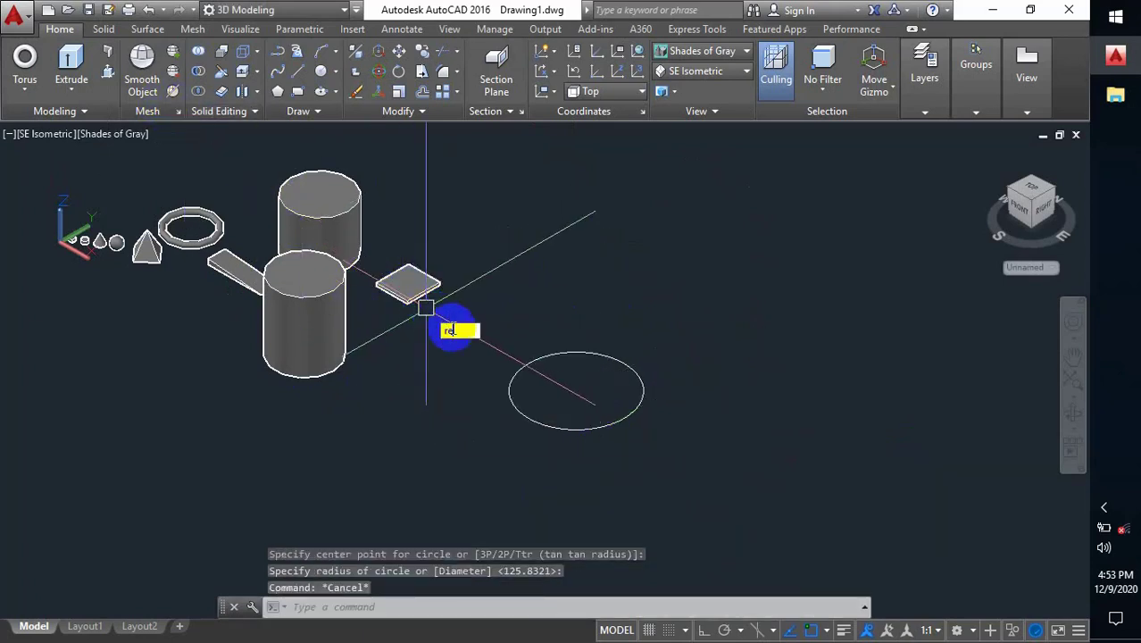
pyautogui.write('c')
pyautogui.press('Return')
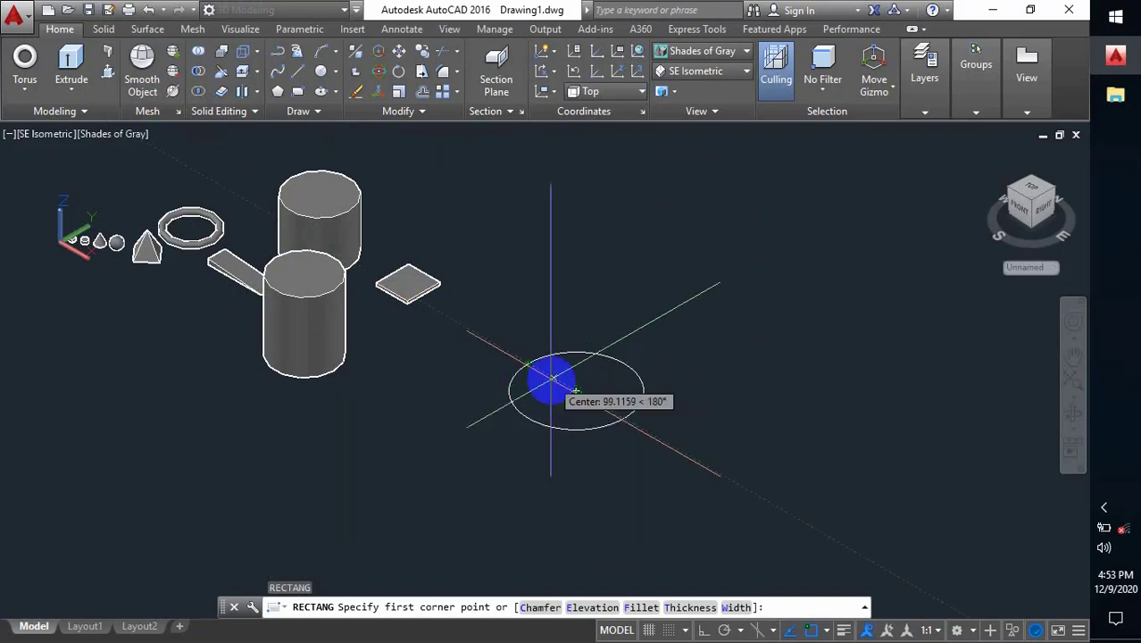
pyautogui.click(551, 380)
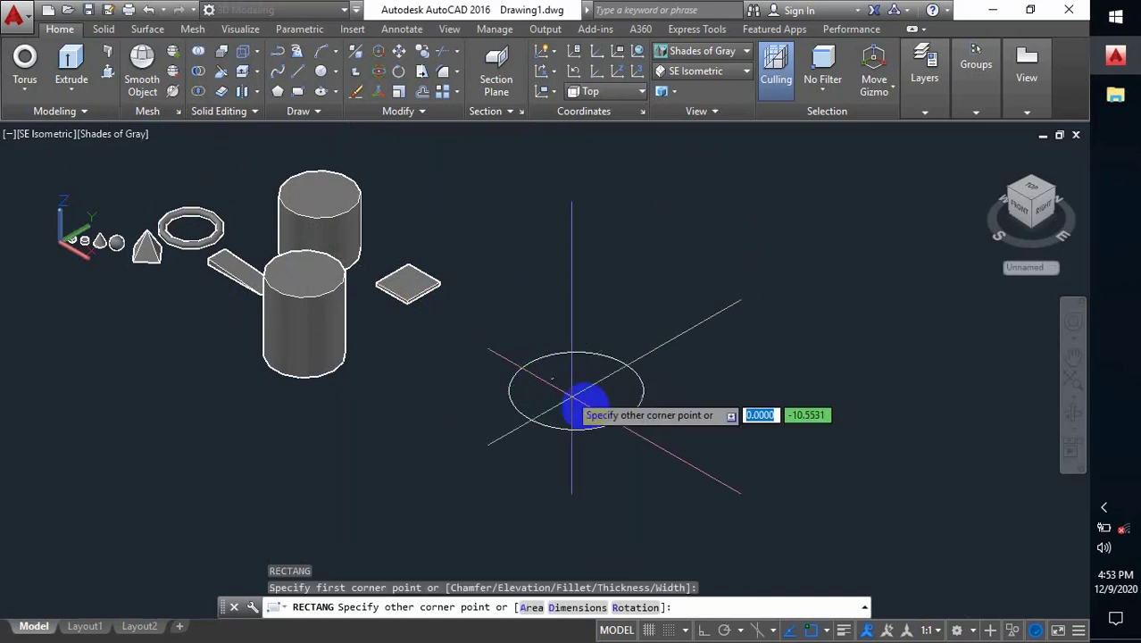
pyautogui.click(621, 385)
pyautogui.scroll(1, 576, 386)
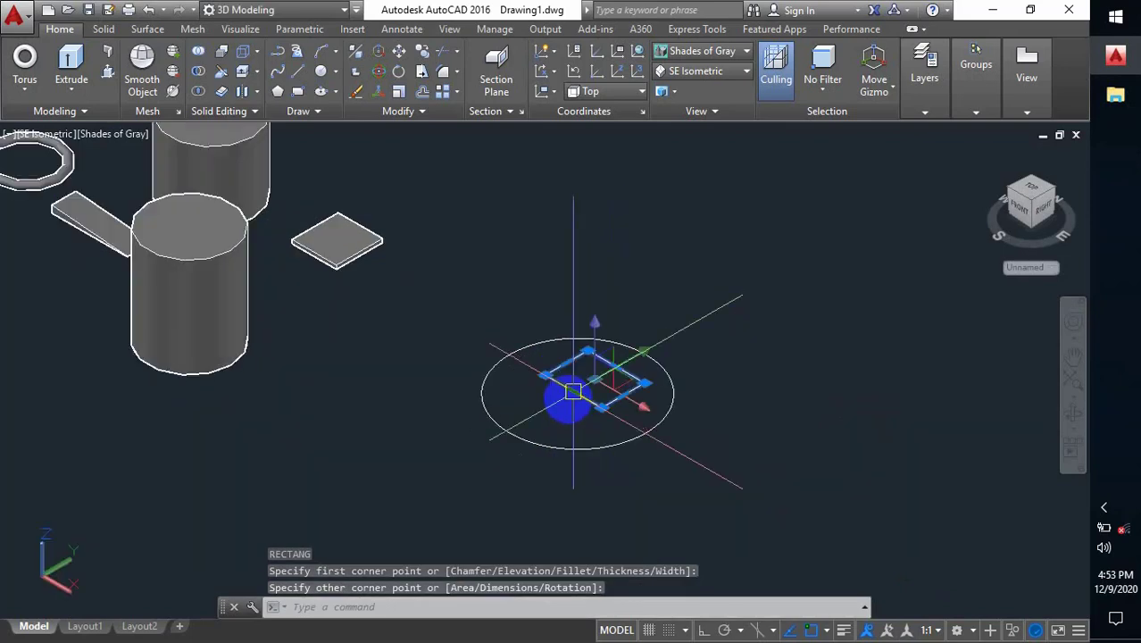
pyautogui.click(572, 390)
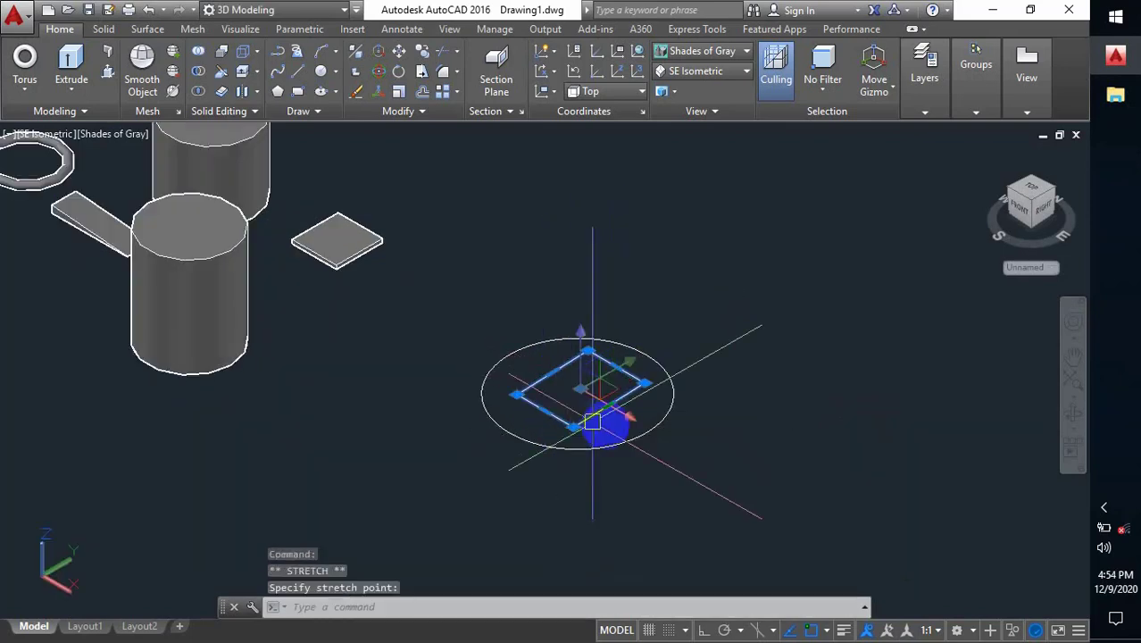
pyautogui.press('Escape')
pyautogui.scroll(-2, 625, 518)
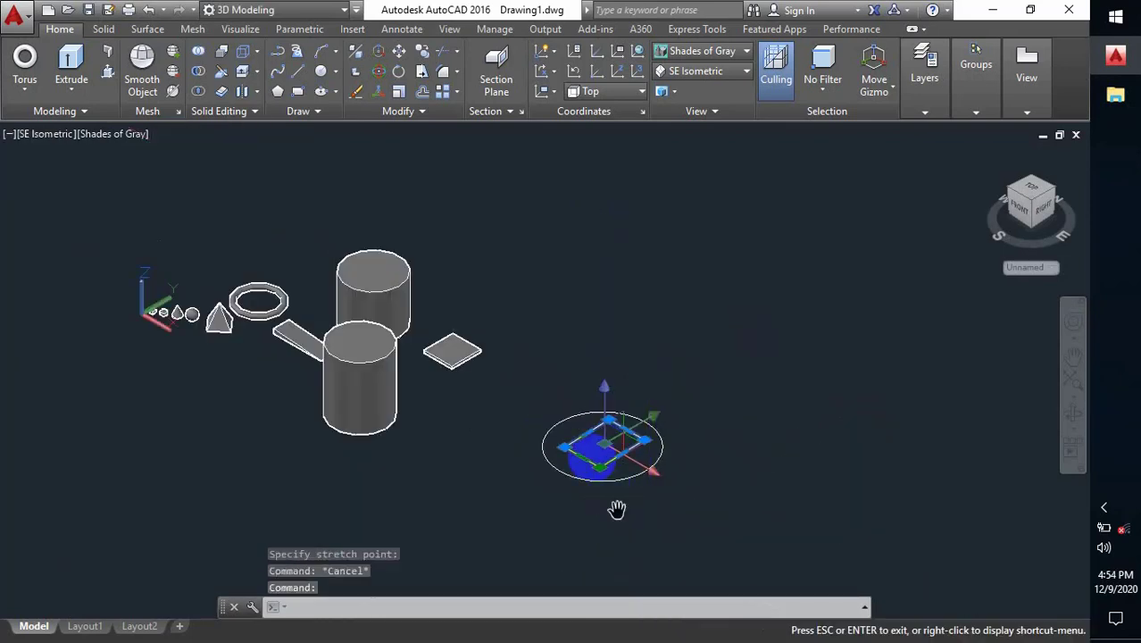
pyautogui.scroll(1, 583, 417)
# - Move the rectangle straight up above the circle with Ortho on
pyautogui.write('m')
pyautogui.press('Return')
pyautogui.click(661, 498)
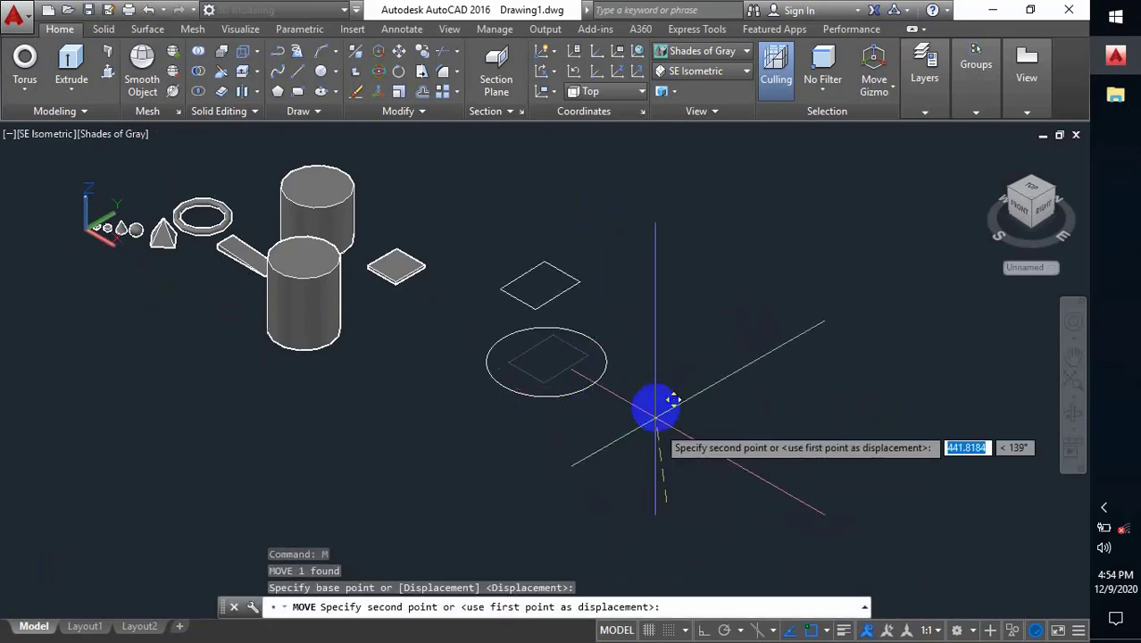
pyautogui.click(693, 616)
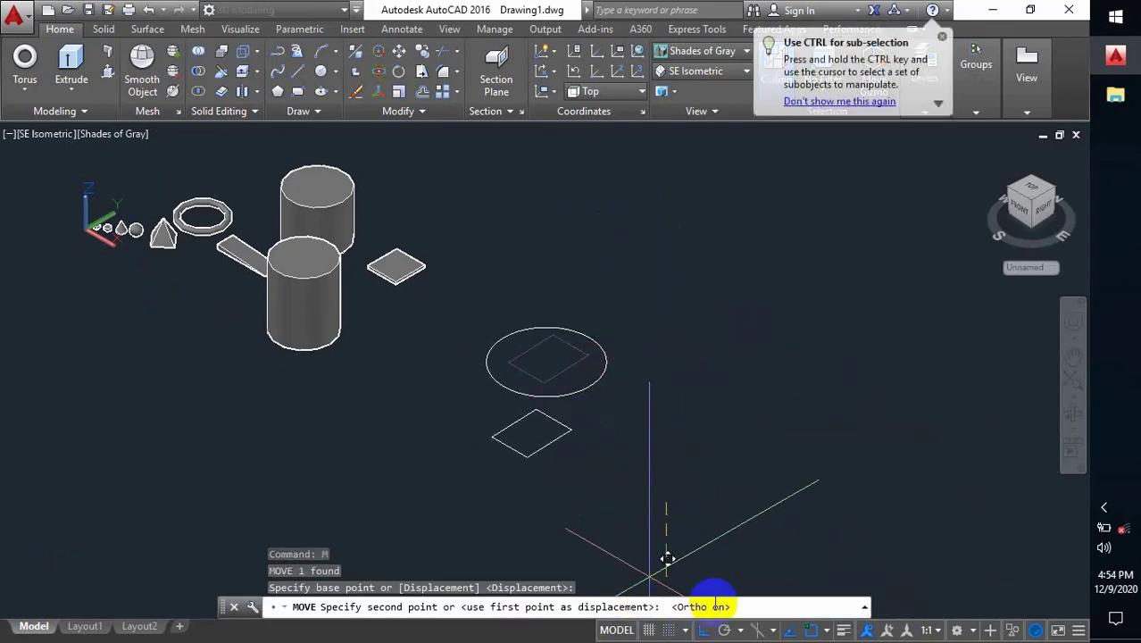
pyautogui.click(670, 375)
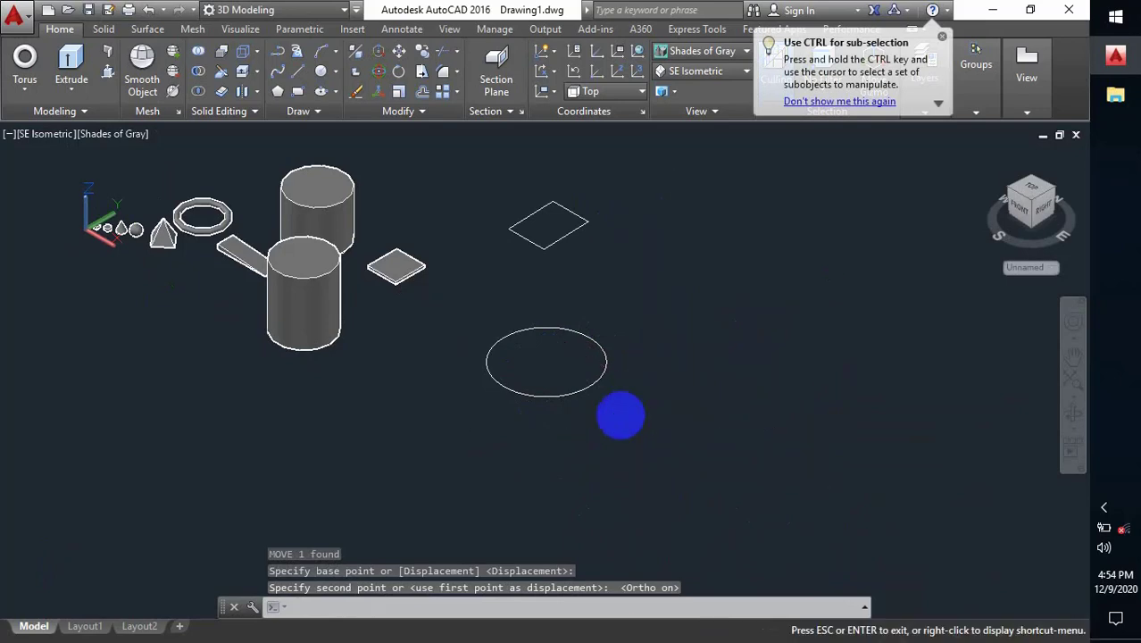
pyautogui.scroll(-3, 580, 393)
pyautogui.scroll(4, 536, 317)
pyautogui.scroll(-2, 535, 312)
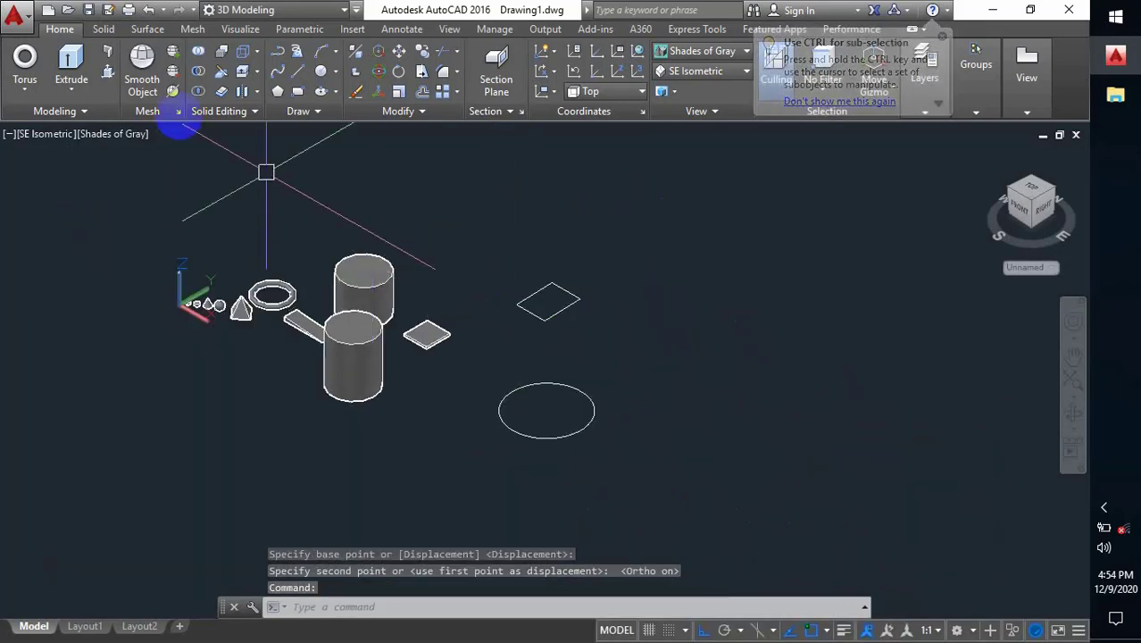
pyautogui.click(75, 103)
# - Loft from the ellipse to the square using Cross sections only
pyautogui.click(90, 150)
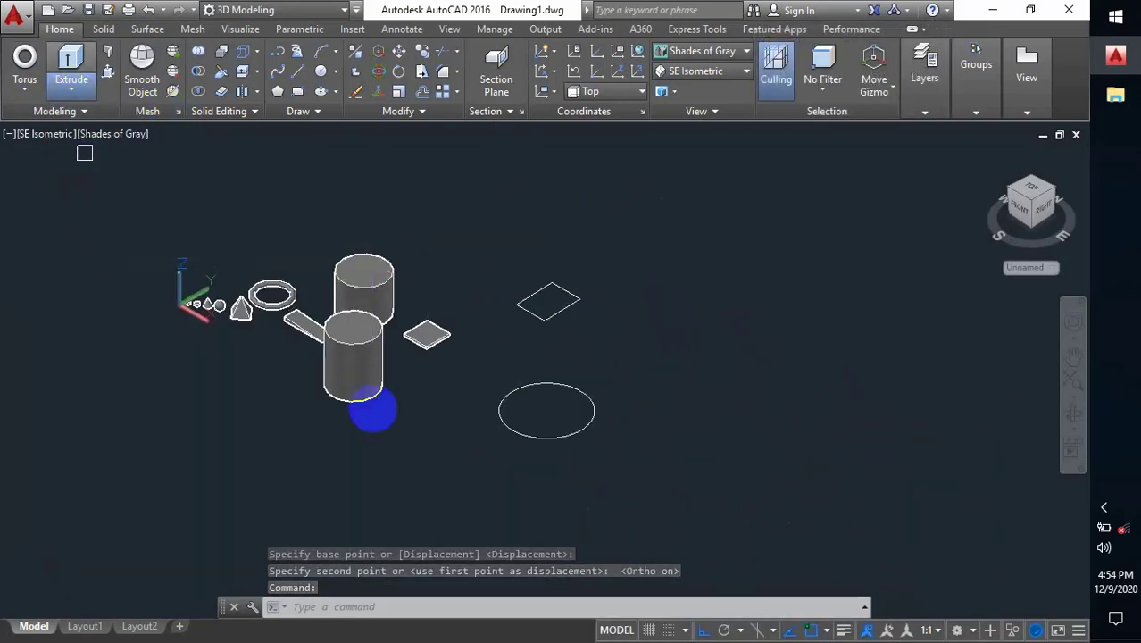
pyautogui.click(564, 435)
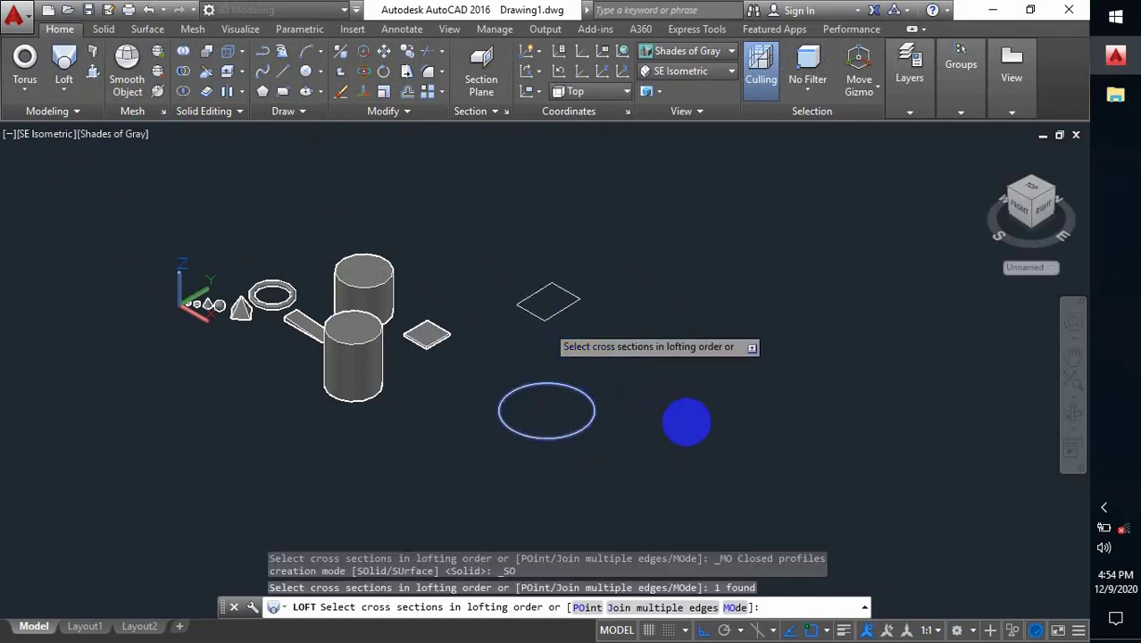
pyautogui.click(544, 319)
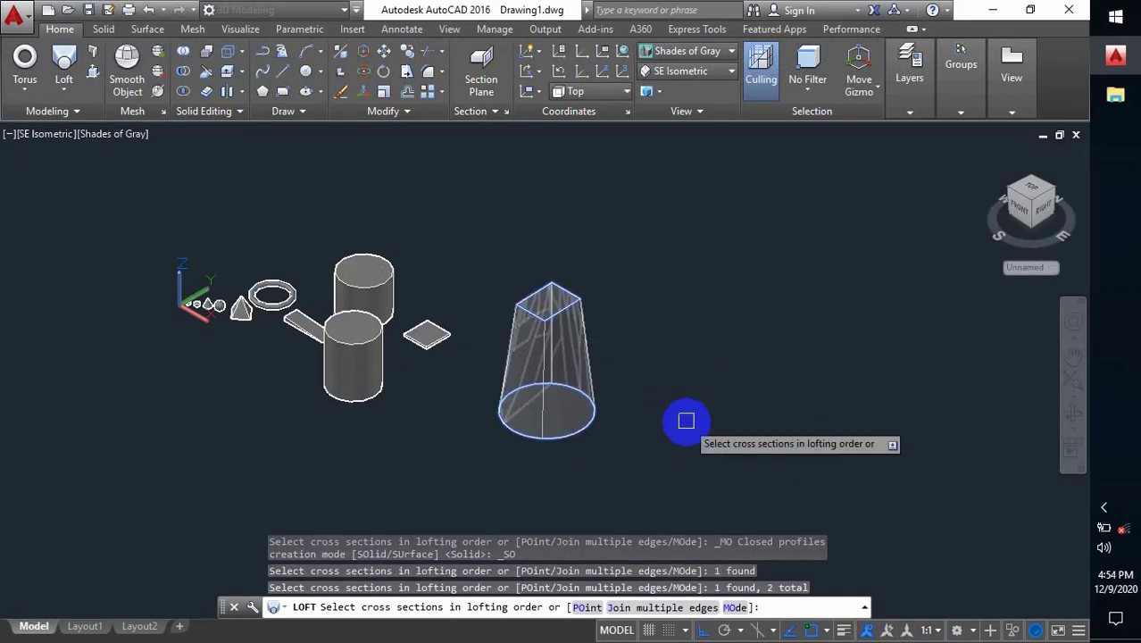
pyautogui.rightClick(686, 421)
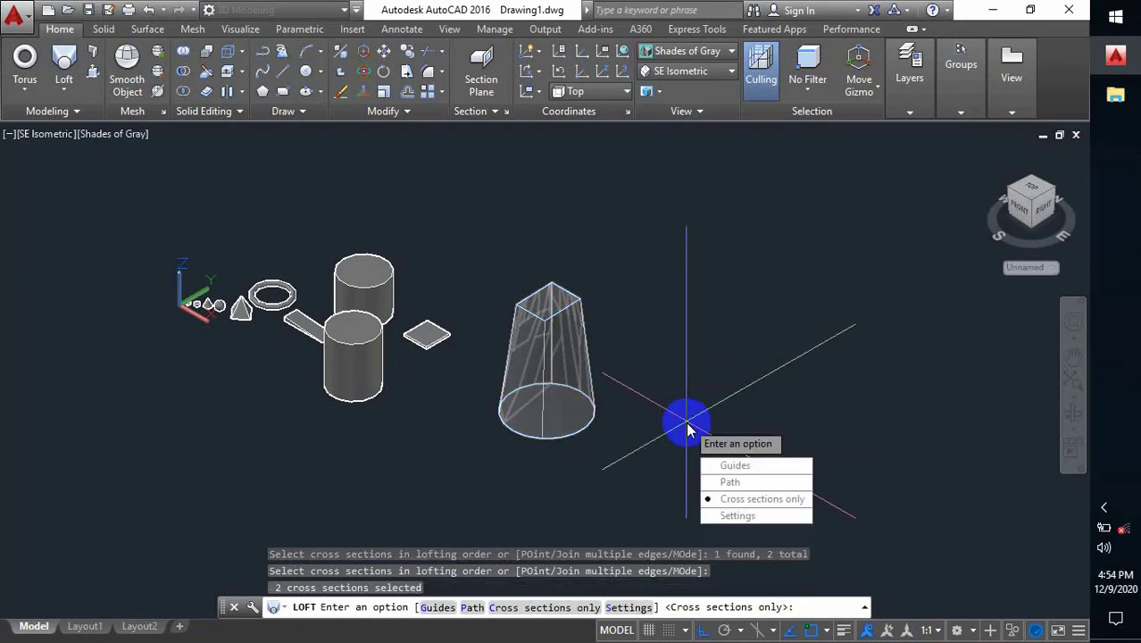
pyautogui.click(726, 502)
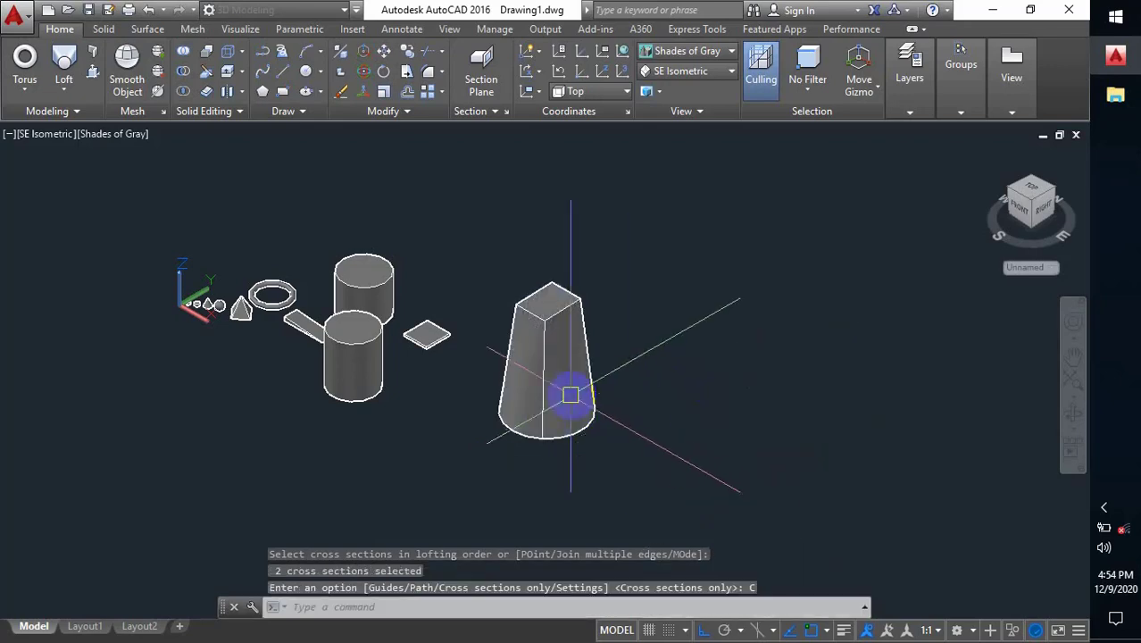
pyautogui.scroll(4, 540, 349)
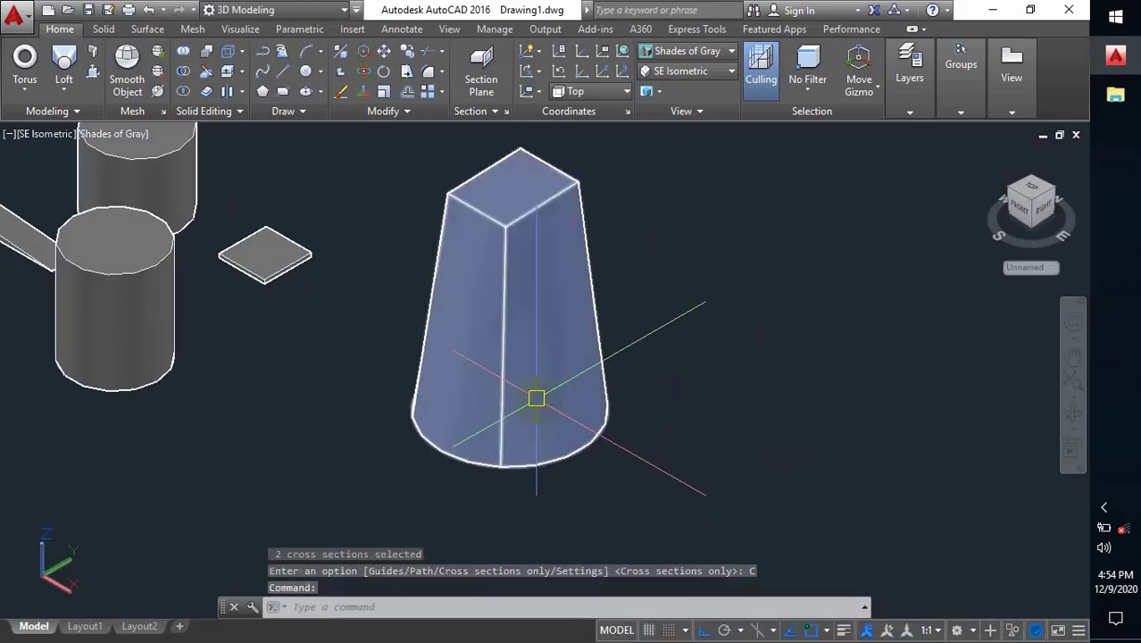
pyautogui.scroll(-2, 553, 406)
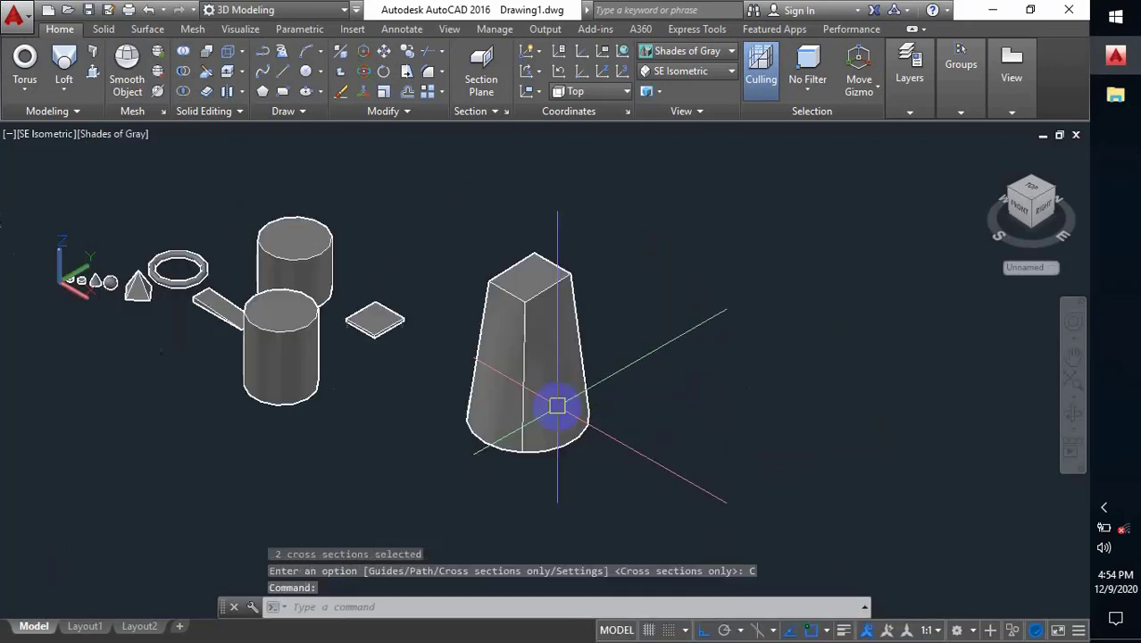
pyautogui.scroll(2, 550, 405)
pyautogui.moveTo(545, 404); pyautogui.dragTo(576, 423, button='middle')
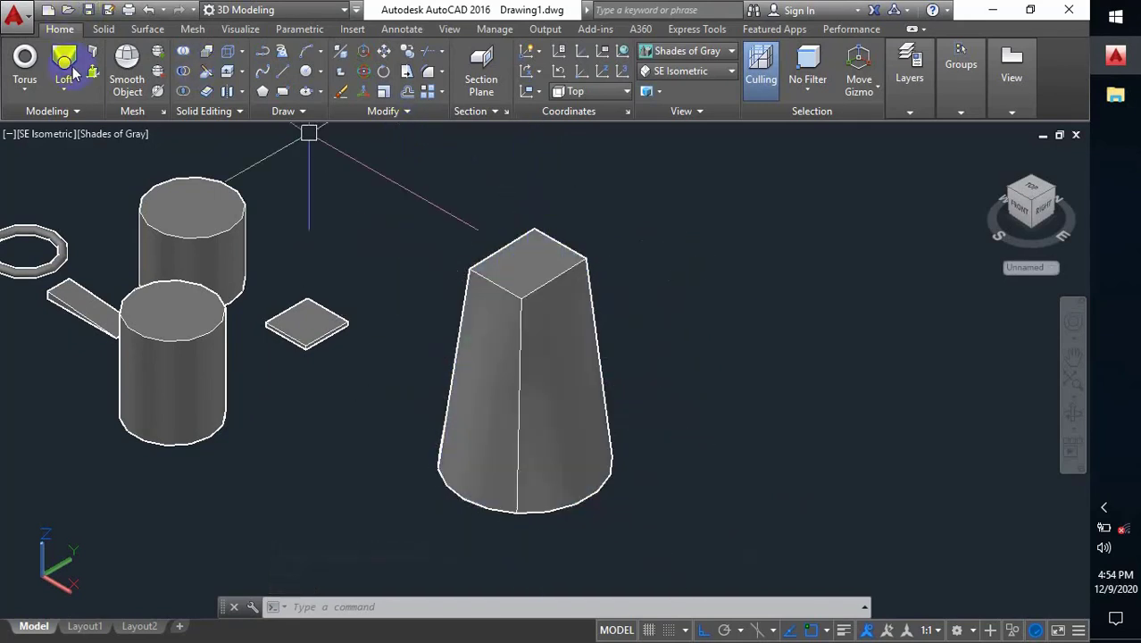
# - Shift the view left to open empty space beside the lofted column
pyautogui.scroll(-2, 112, 154)
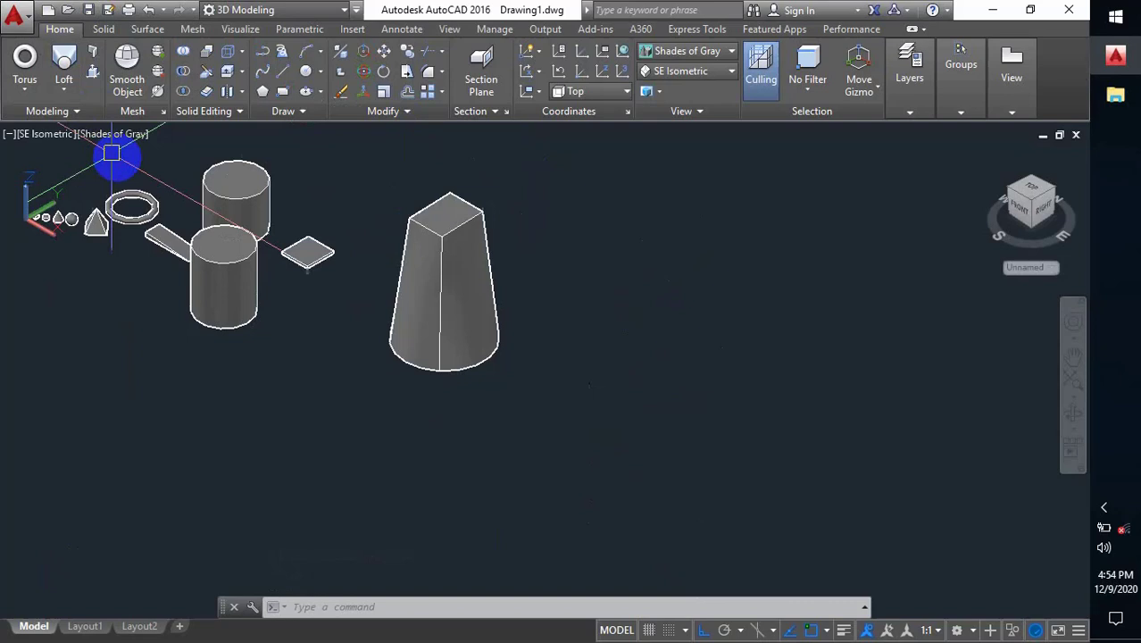
pyautogui.click(68, 89)
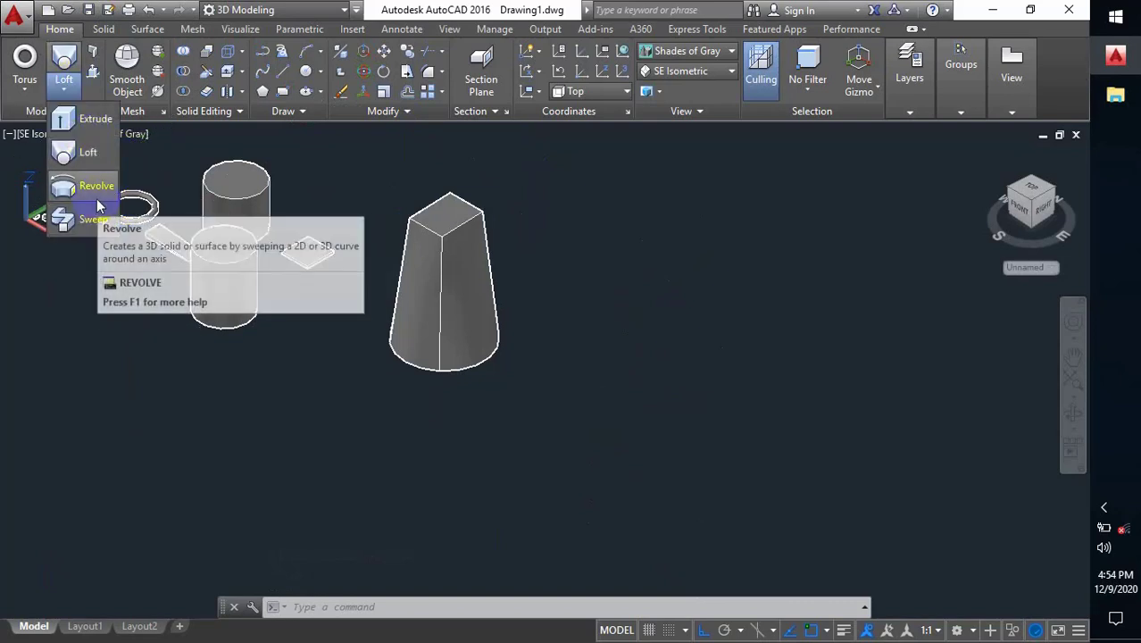
pyautogui.click(535, 491)
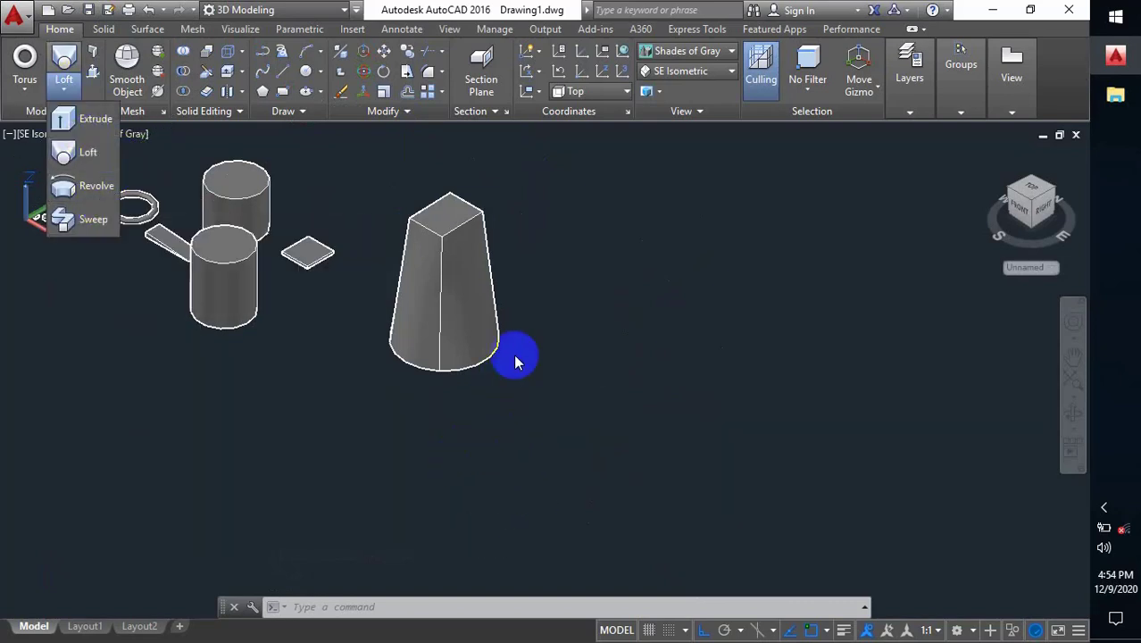
pyautogui.moveTo(633, 271); pyautogui.dragTo(540, 287, button='middle')
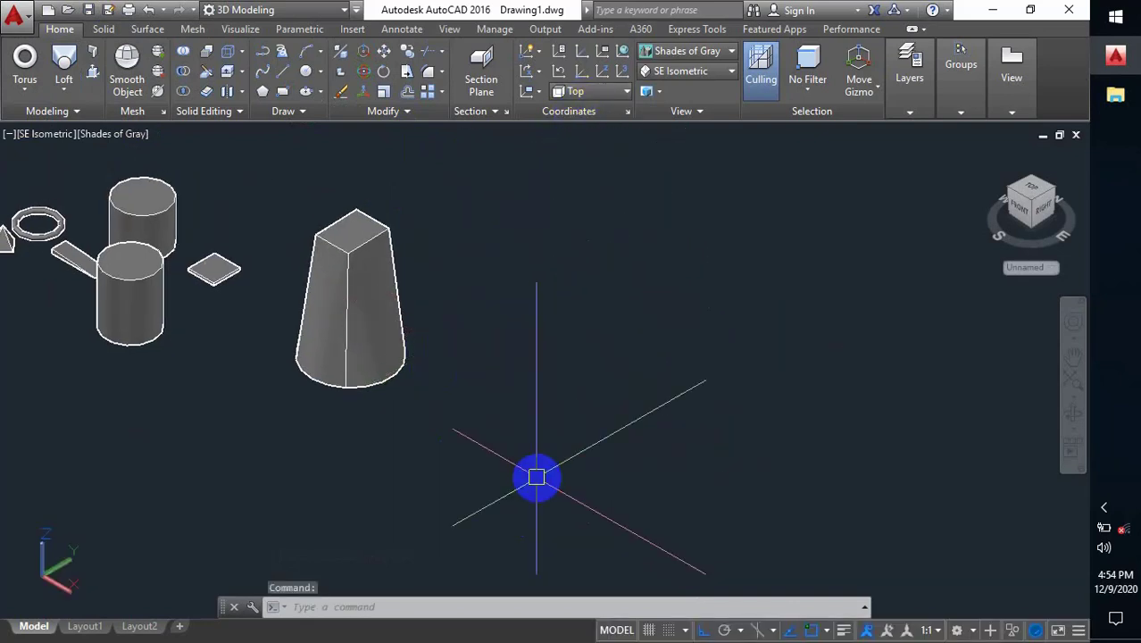
pyautogui.write('pl')
# - Draw an eight-corner stepped polyline beside the column and close it with C
pyautogui.press('Return')
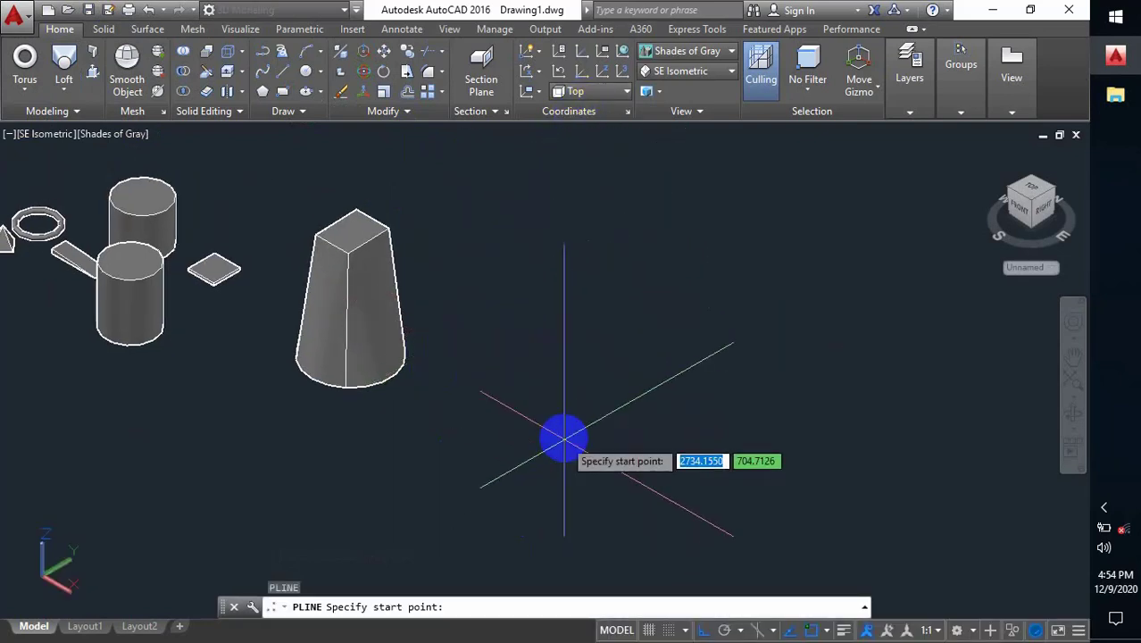
pyautogui.click(559, 437)
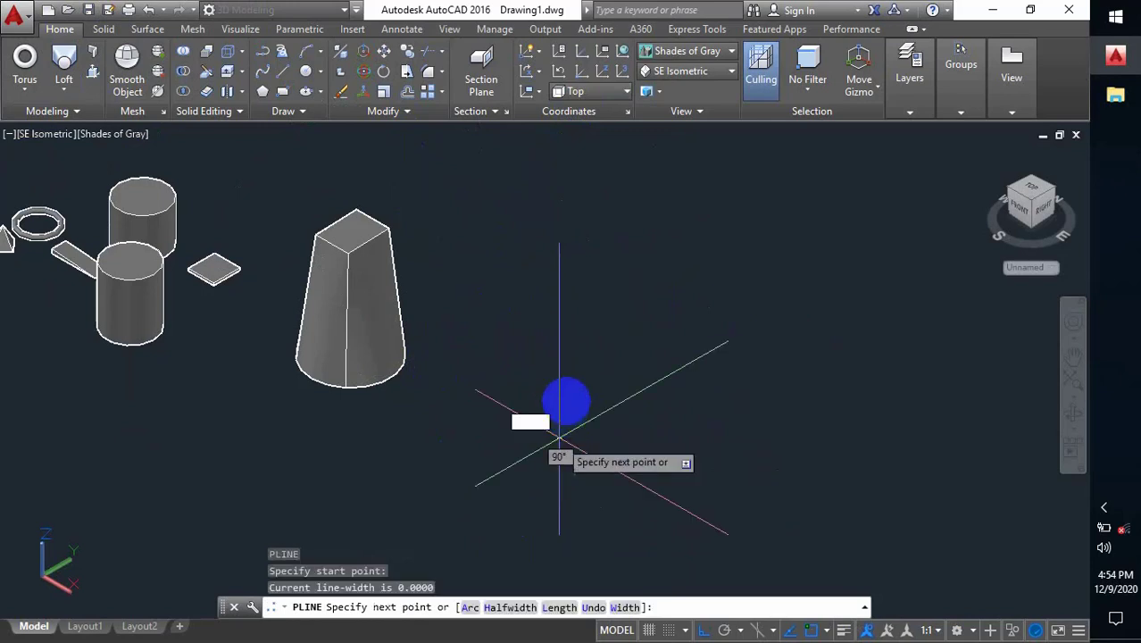
pyautogui.click(620, 404)
pyautogui.click(663, 431)
pyautogui.click(634, 448)
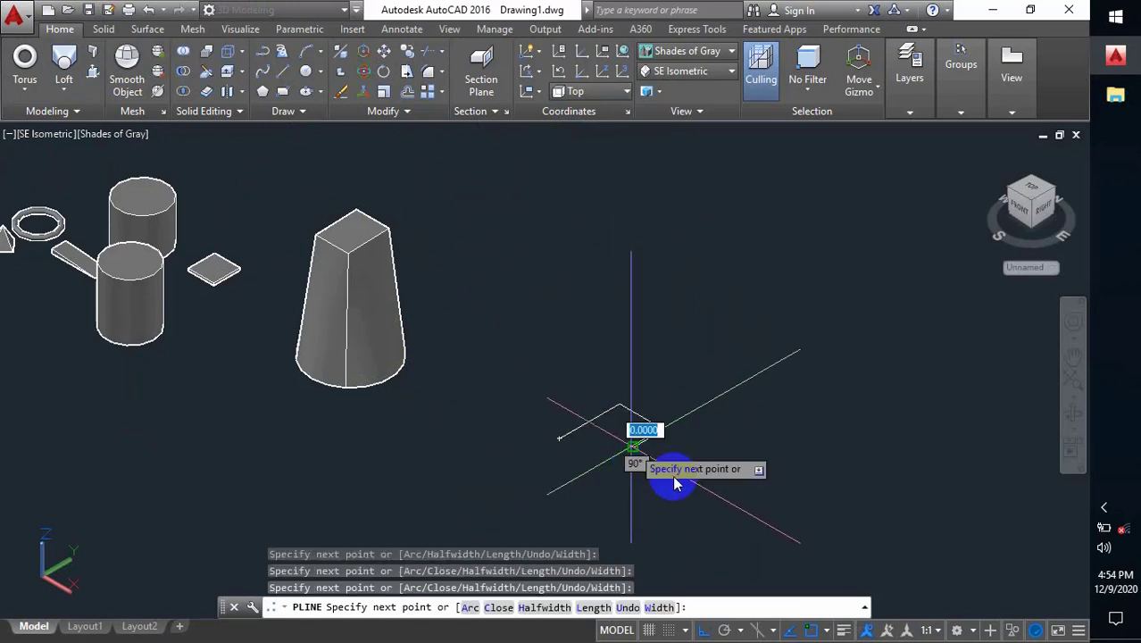
pyautogui.click(687, 476)
pyautogui.click(741, 448)
pyautogui.click(782, 471)
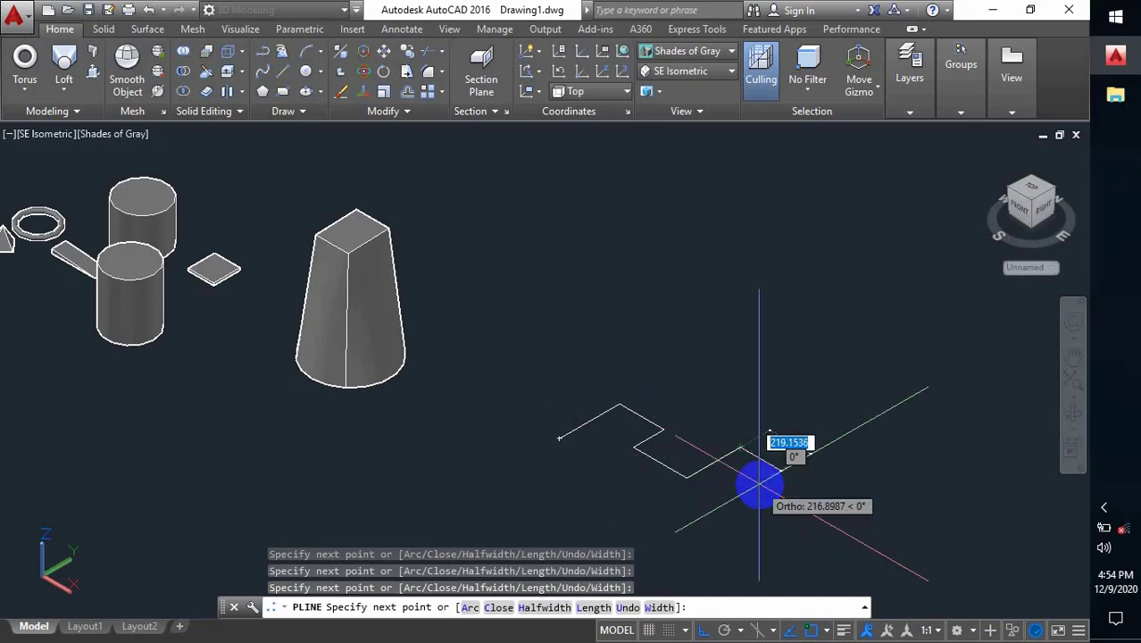
pyautogui.click(683, 527)
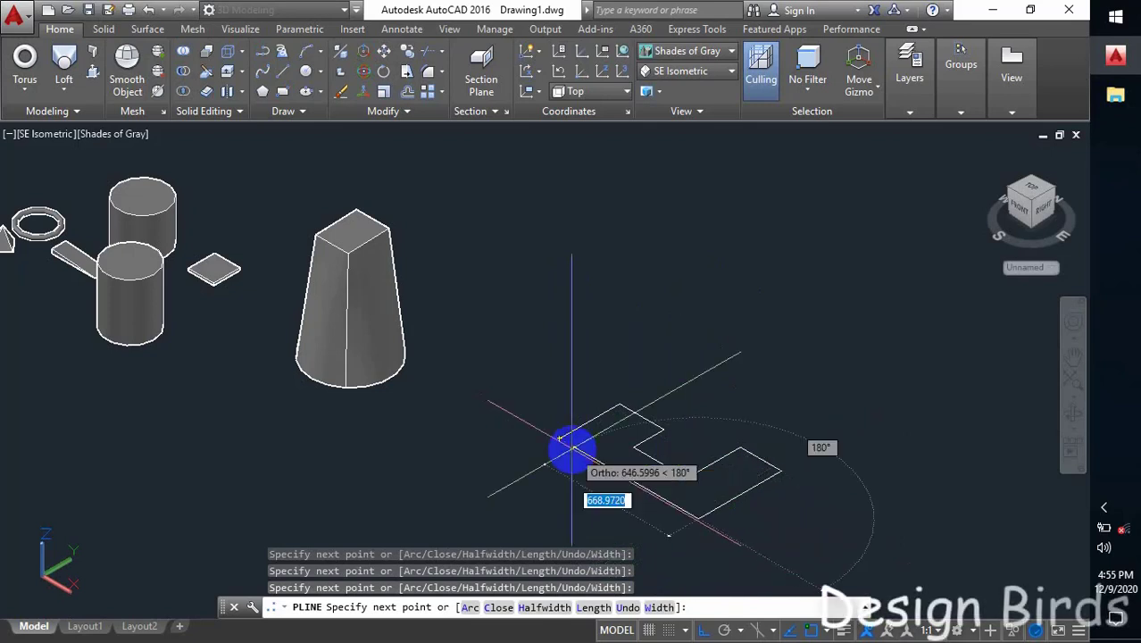
pyautogui.write('c')
pyautogui.press('Return')
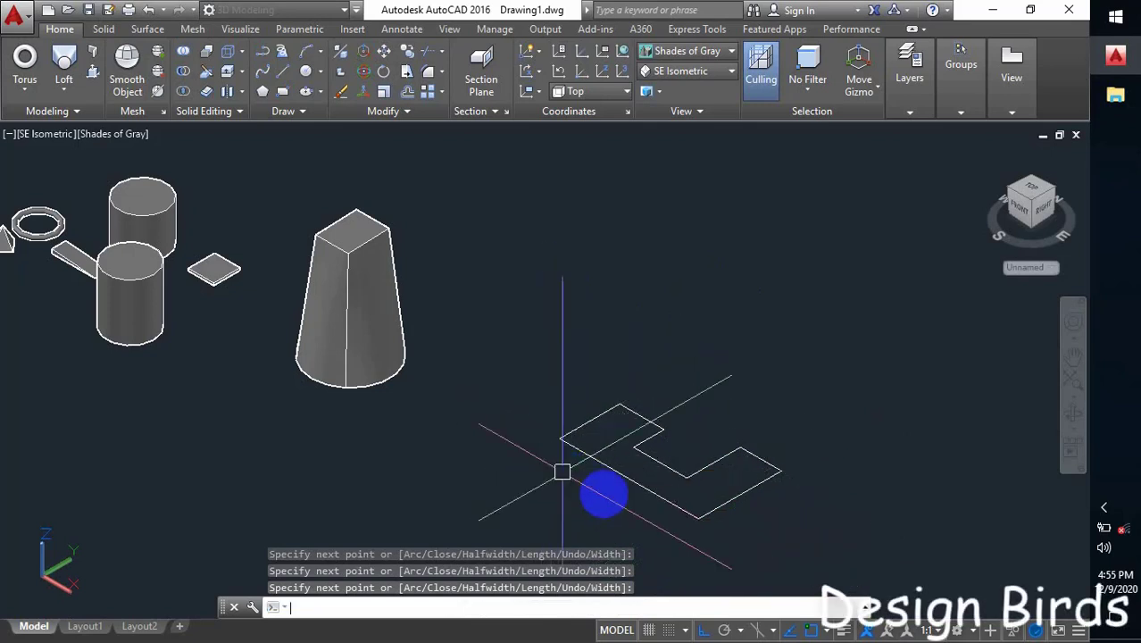
pyautogui.moveTo(630, 480); pyautogui.dragTo(604, 394, button='middle')
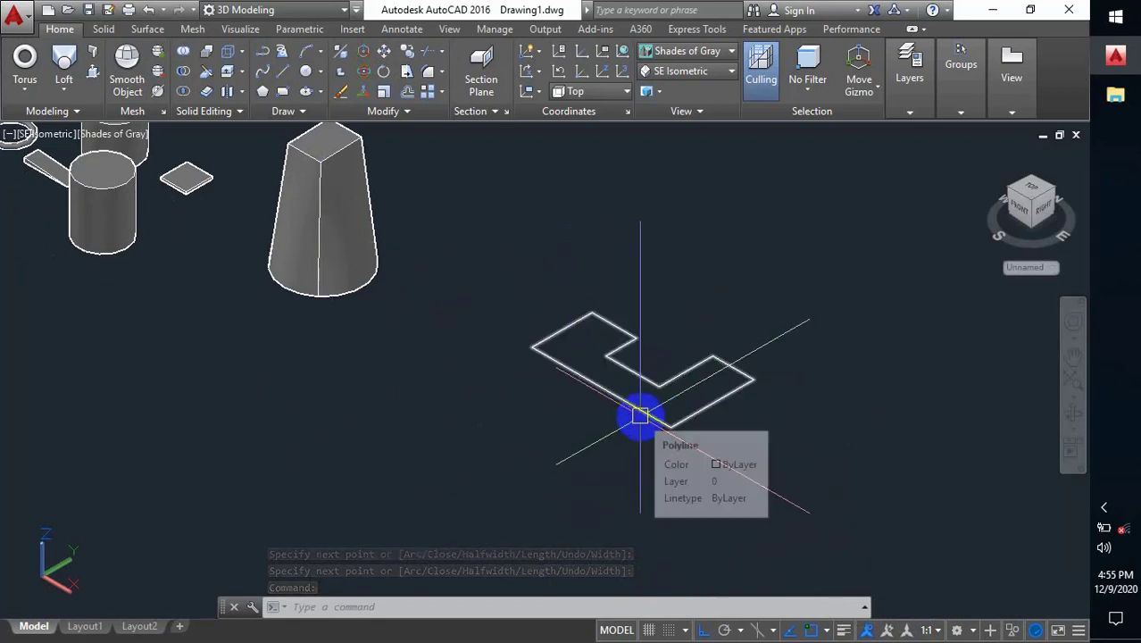
# - Revolve the stepped polyline 360° about an axis along its lower edge
pyautogui.click(64, 87)
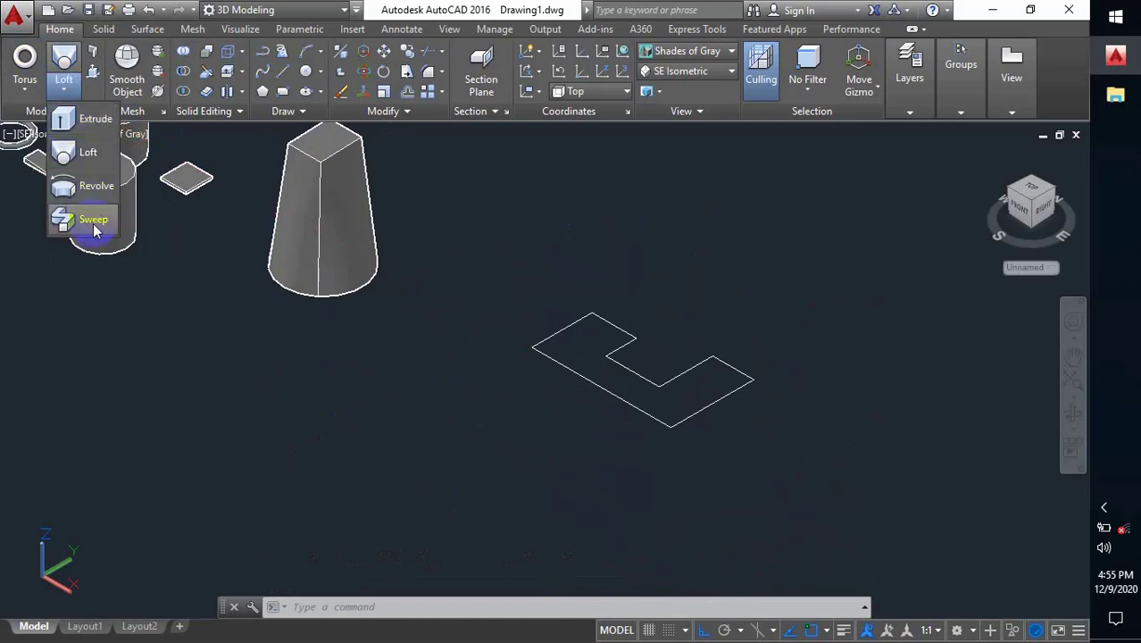
pyautogui.click(101, 200)
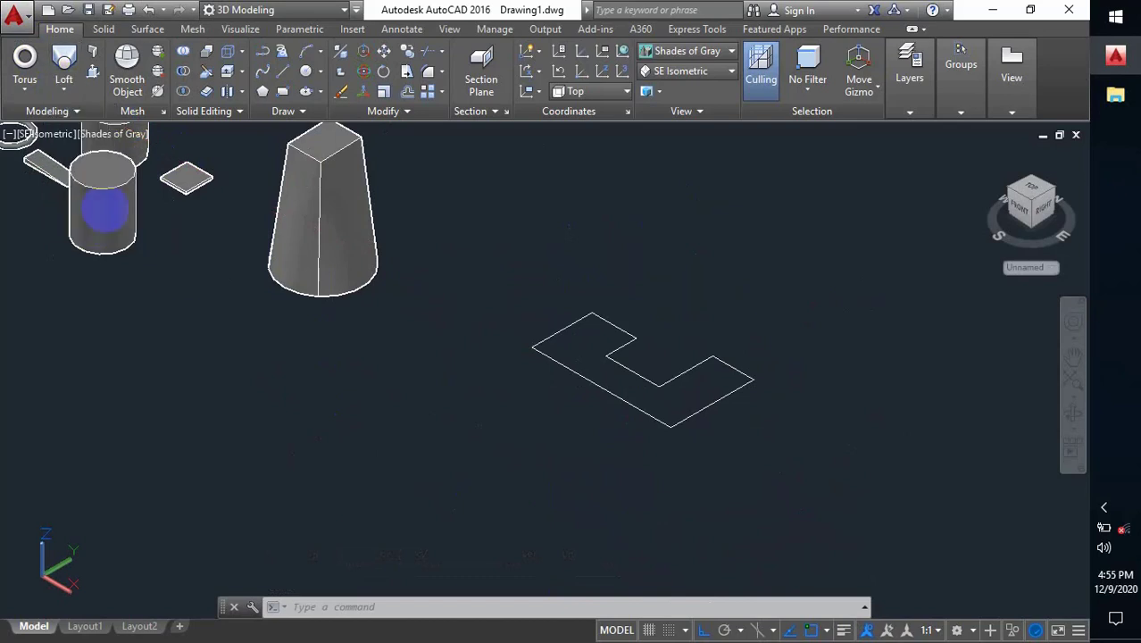
pyautogui.click(686, 422)
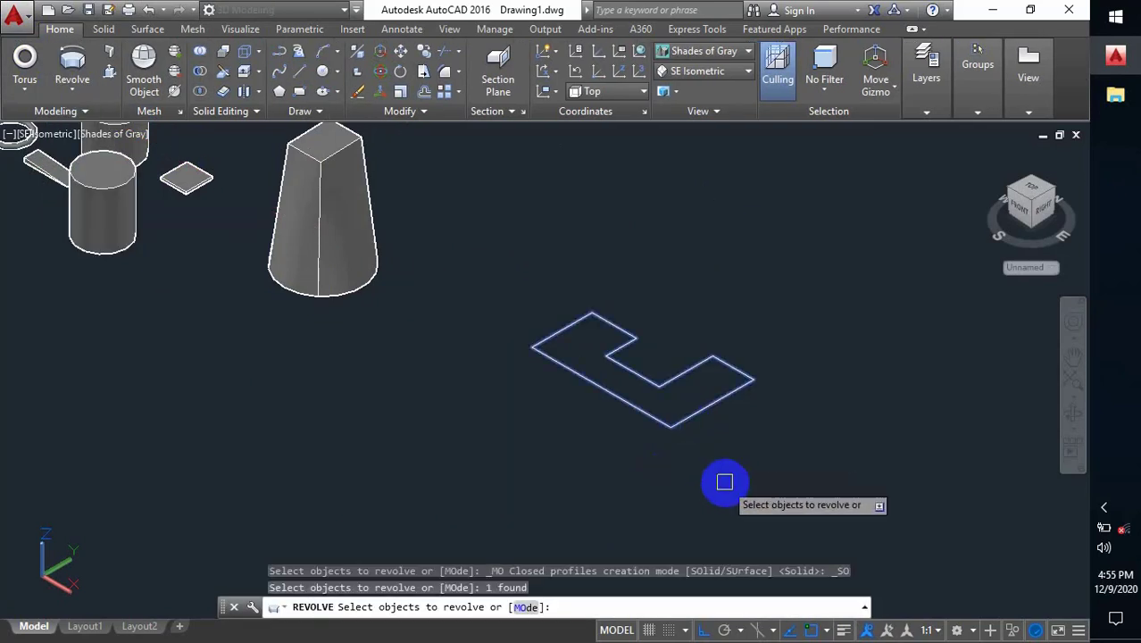
pyautogui.press('Return')
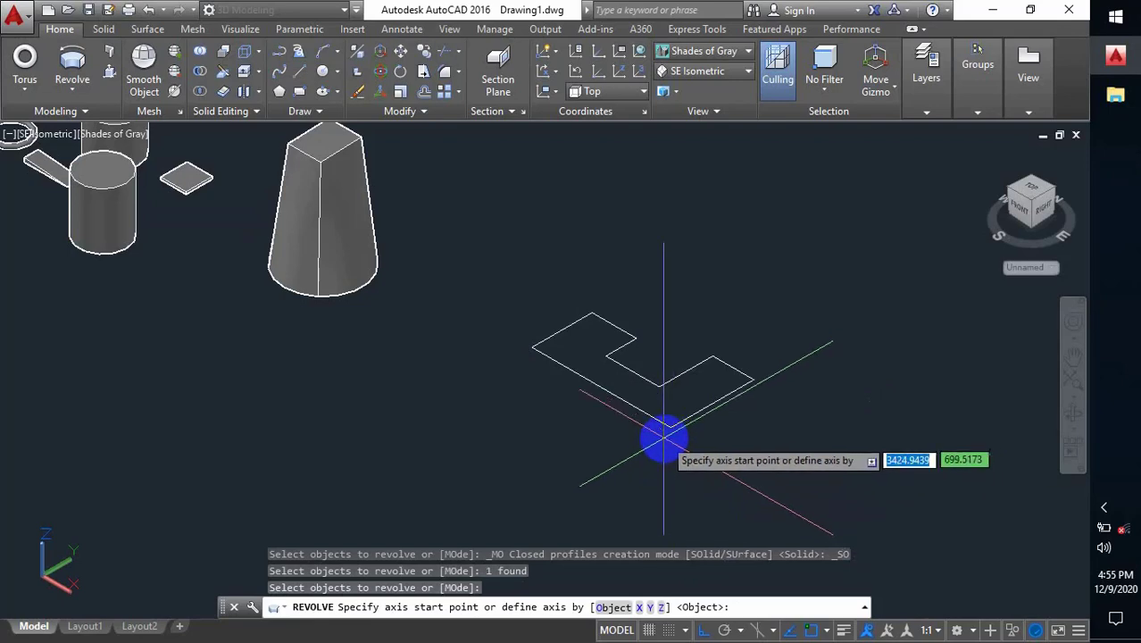
pyautogui.click(670, 426)
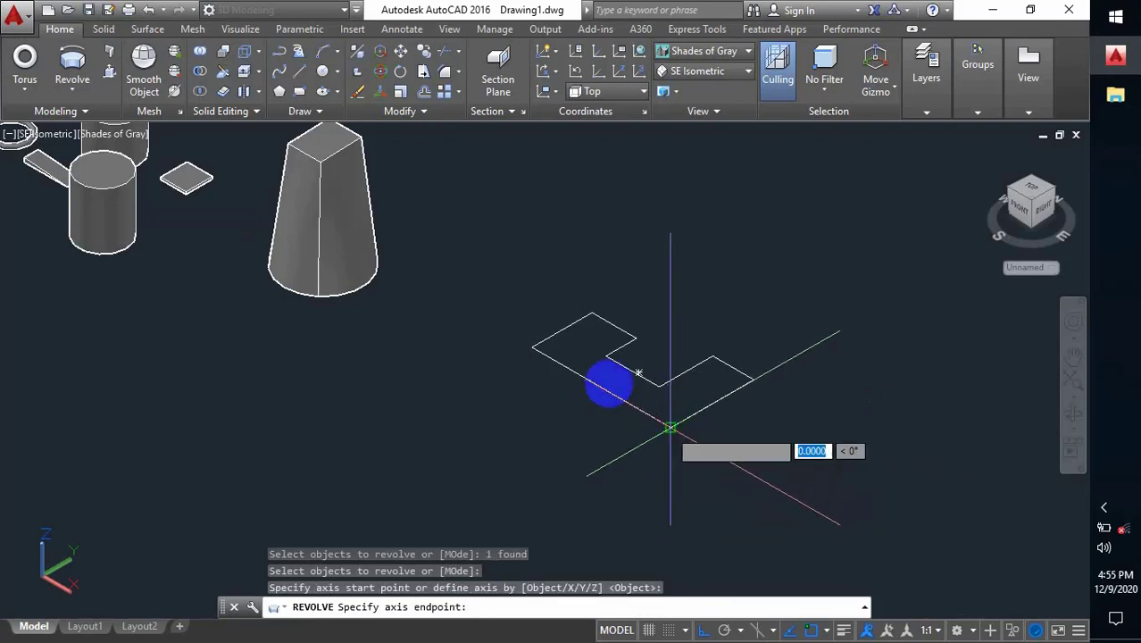
pyautogui.click(564, 362)
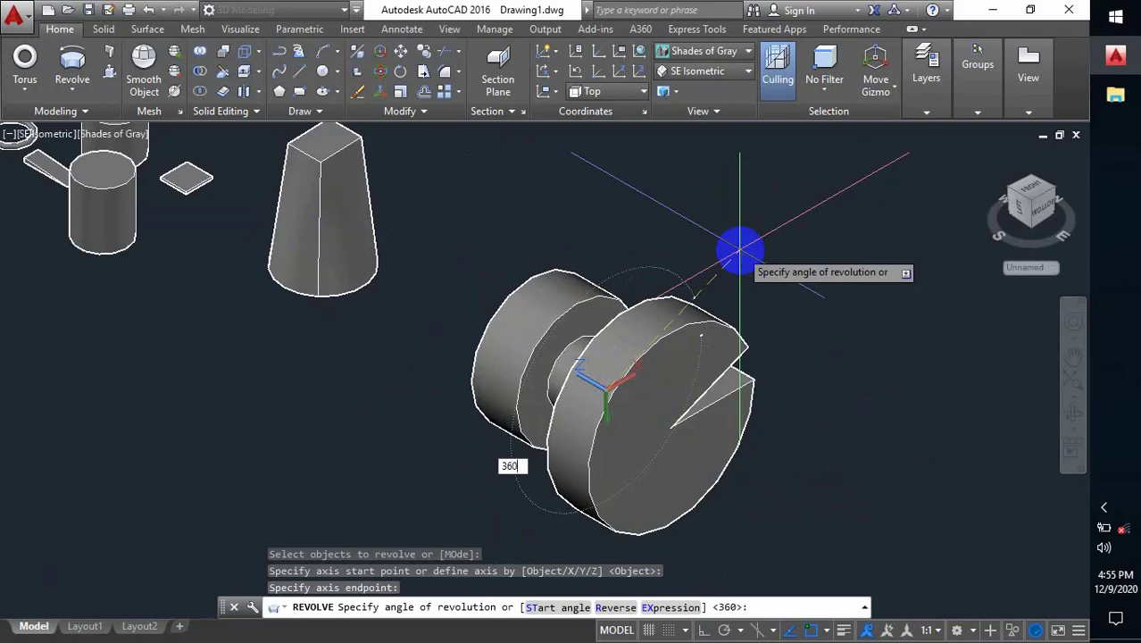
pyautogui.press('Return')
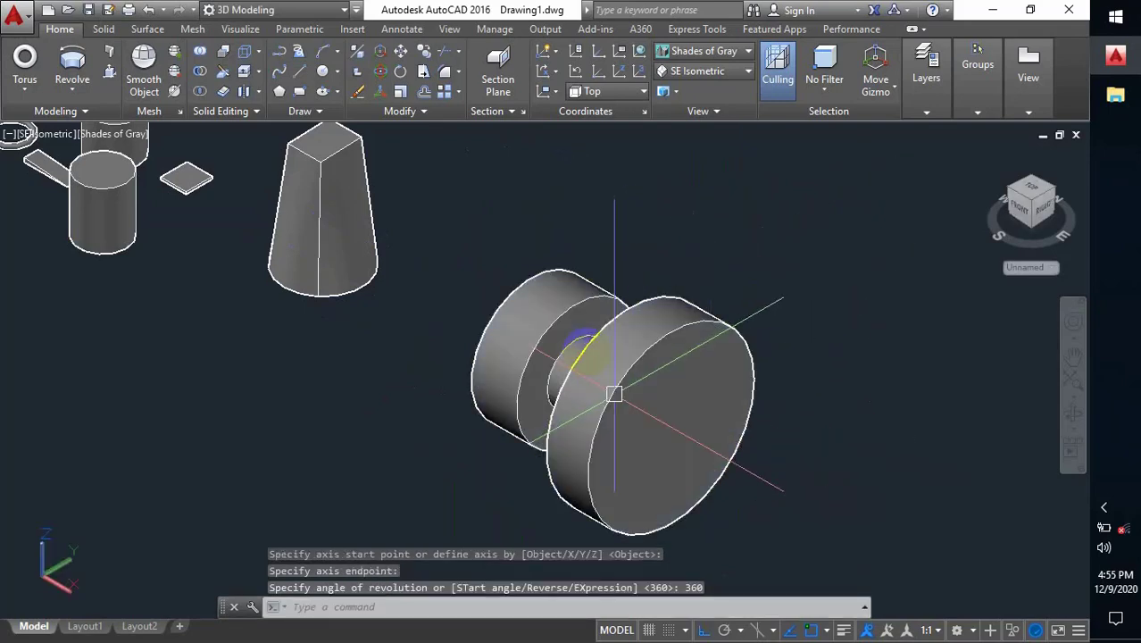
pyautogui.moveTo(615, 393)
pyautogui.keyDown('shift'); pyautogui.mouseDown(button='middle')
pyautogui.moveTo(690, 300)
pyautogui.moveTo(423, 299)
pyautogui.moveTo(429, 318)
pyautogui.moveTo(499, 327)
pyautogui.moveTo(620, 384)
pyautogui.moveTo(604, 295)
pyautogui.mouseUp(button='middle'); pyautogui.keyUp('shift')
# - Switch the visual style to 2D Wireframe, then back to Shades of Gray
pyautogui.click(674, 54)
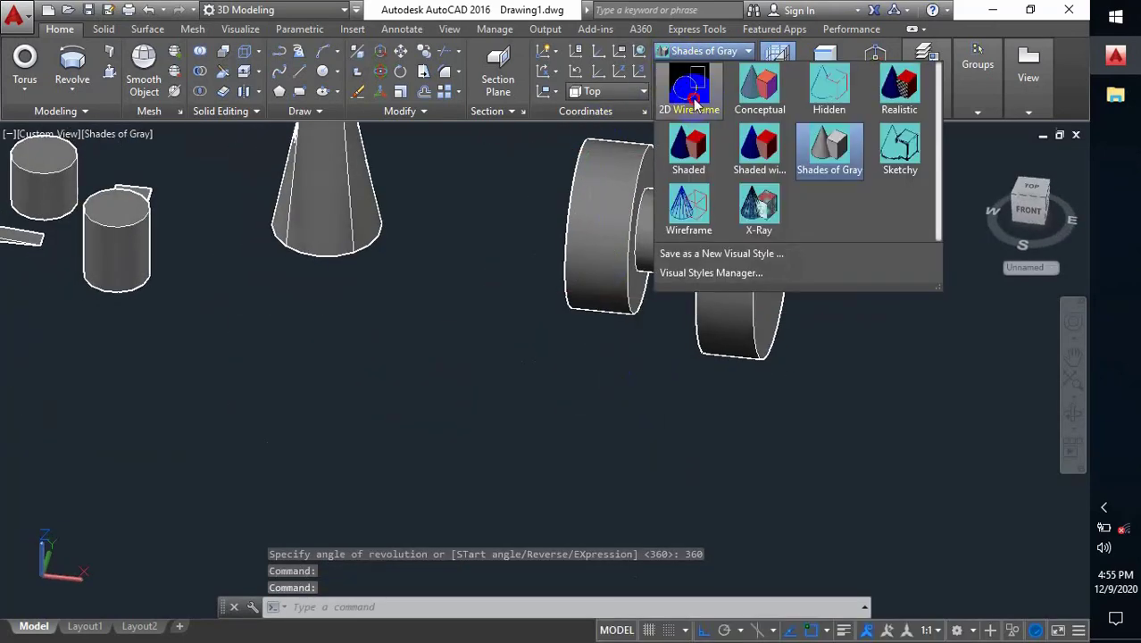
pyautogui.click(686, 84)
pyautogui.moveTo(683, 281)
pyautogui.mouseDown(button='middle')
pyautogui.moveTo(647, 349)
pyautogui.moveTo(644, 296)
pyautogui.moveTo(728, 339)
pyautogui.moveTo(736, 385)
pyautogui.moveTo(619, 356)
pyautogui.moveTo(706, 334)
pyautogui.moveTo(676, 145)
pyautogui.mouseUp(button='middle')
pyautogui.scroll(2, 652, 290)
pyautogui.click(701, 53)
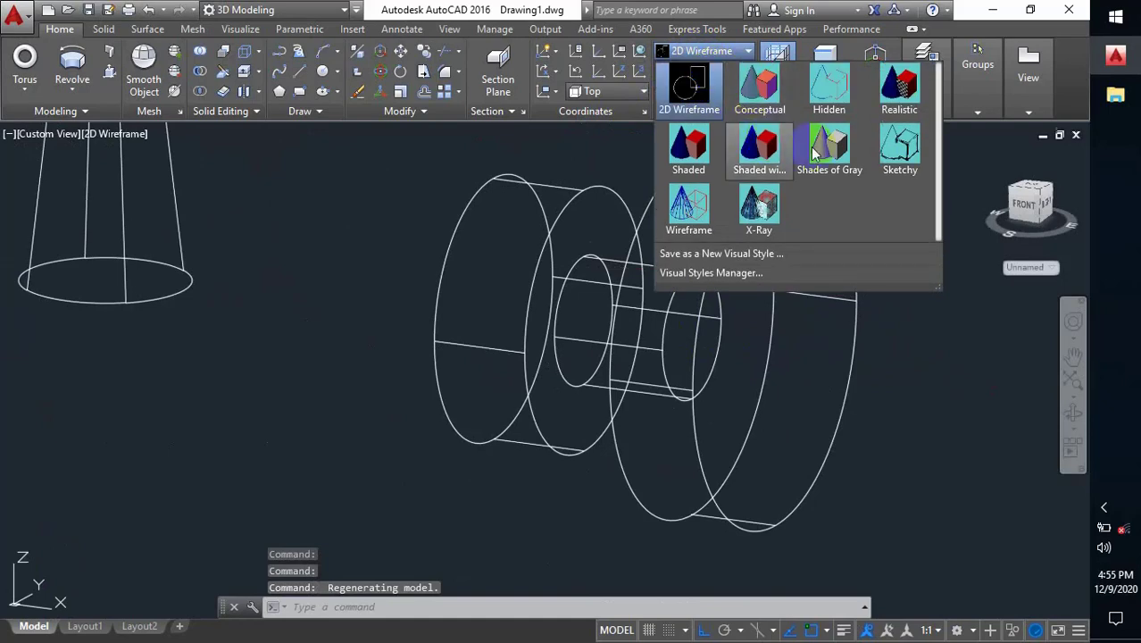
pyautogui.click(848, 161)
pyautogui.keyDown('shift'); pyautogui.moveTo(650, 382); pyautogui.dragTo(543, 421, button='middle'); pyautogui.keyUp('shift')
pyautogui.scroll(-2, 601, 377)
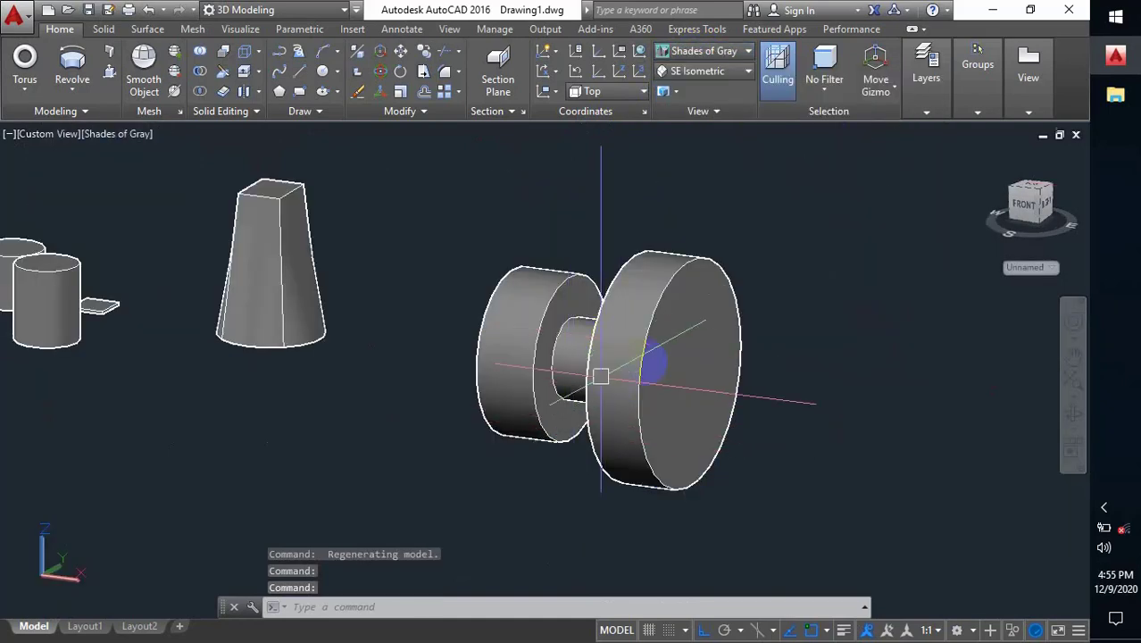
pyautogui.scroll(2, 625, 361)
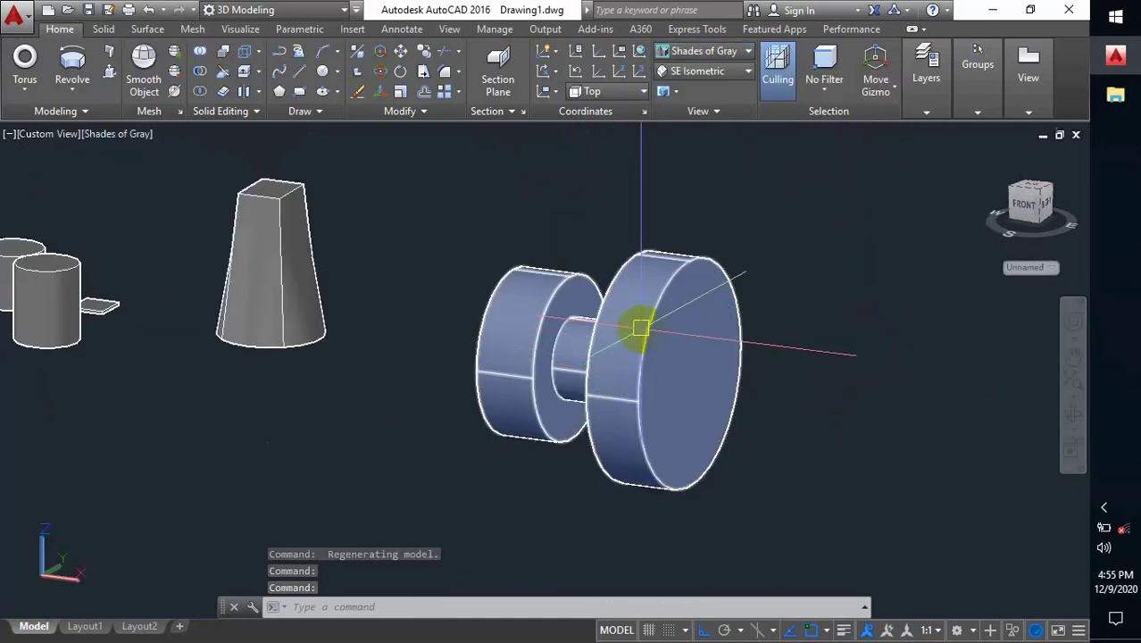
pyautogui.click(74, 90)
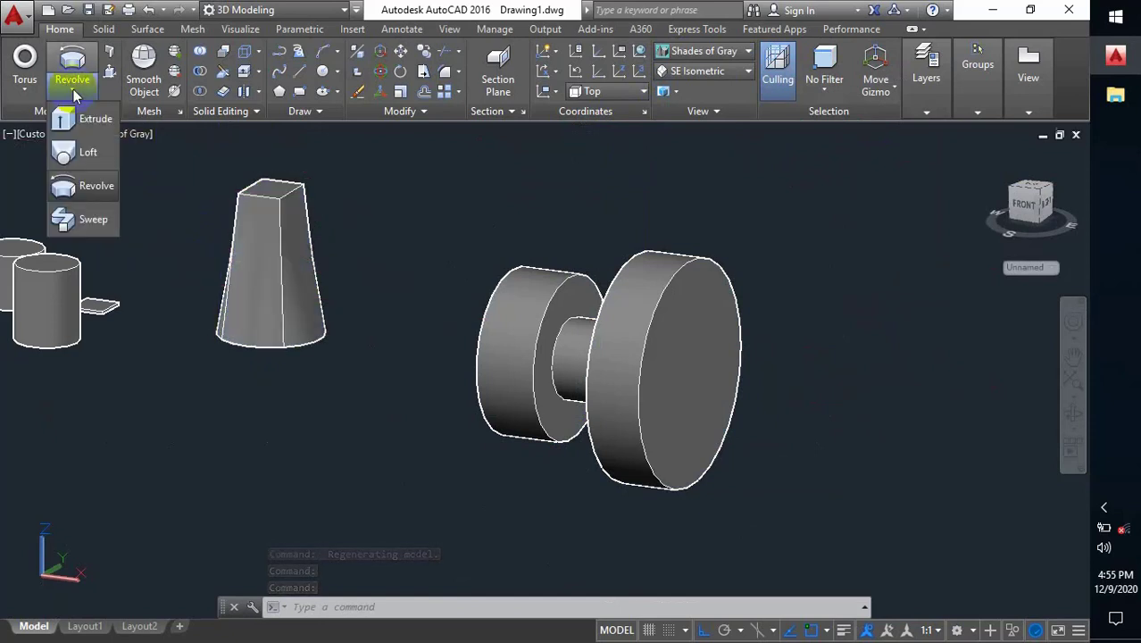
pyautogui.scroll(-2, 274, 457)
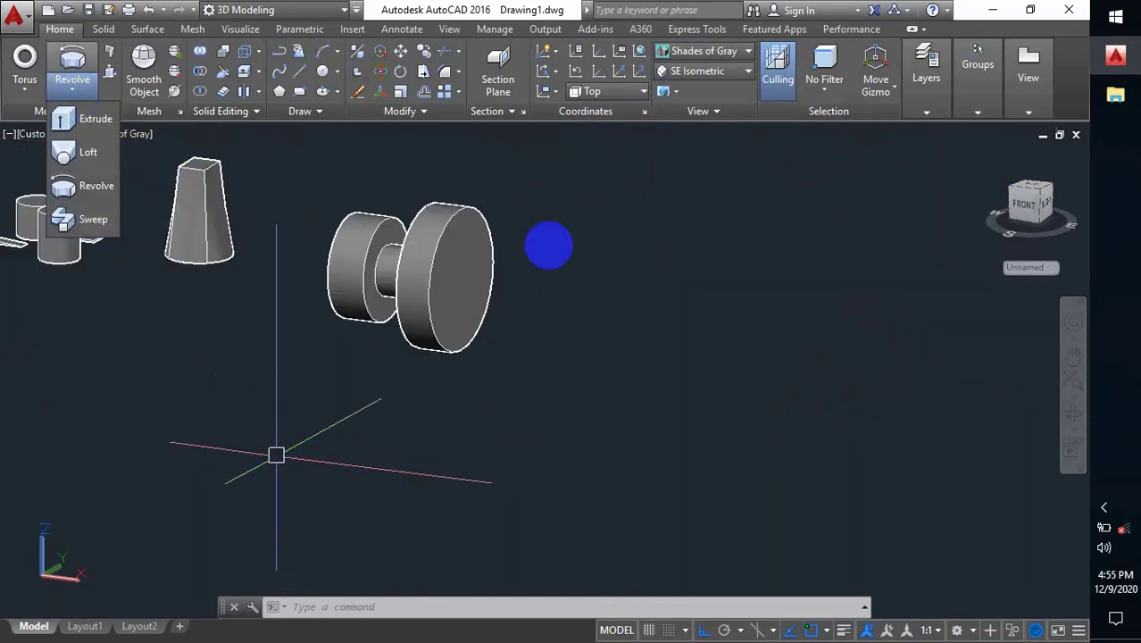
# - Switch to the SE Isometric view and set the UCS to Top
pyautogui.click(699, 75)
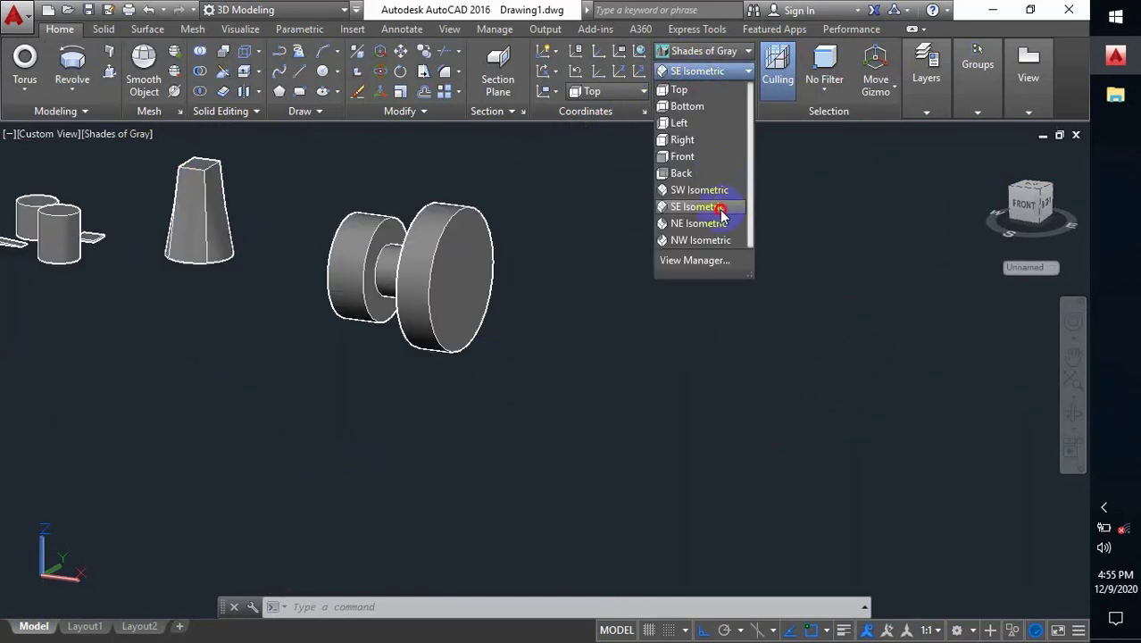
pyautogui.click(720, 207)
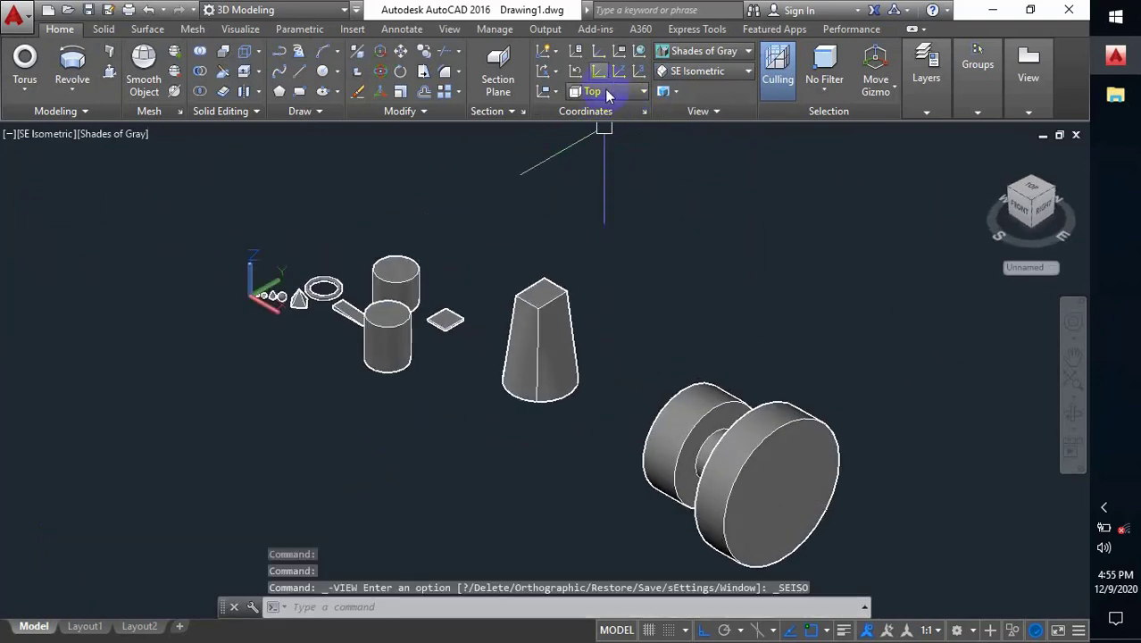
pyautogui.click(607, 93)
pyautogui.click(598, 136)
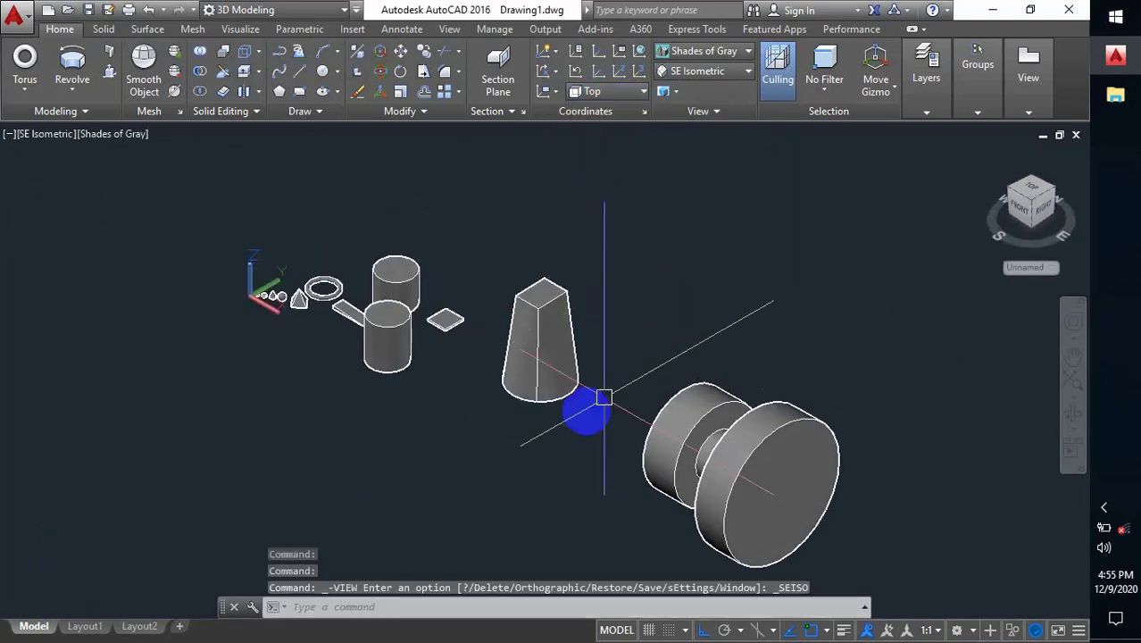
pyautogui.moveTo(583, 407); pyautogui.dragTo(560, 419, button='middle')
# - Draw a four-point zigzag polyline path beside the solids
pyautogui.write('l')
pyautogui.press('Return')
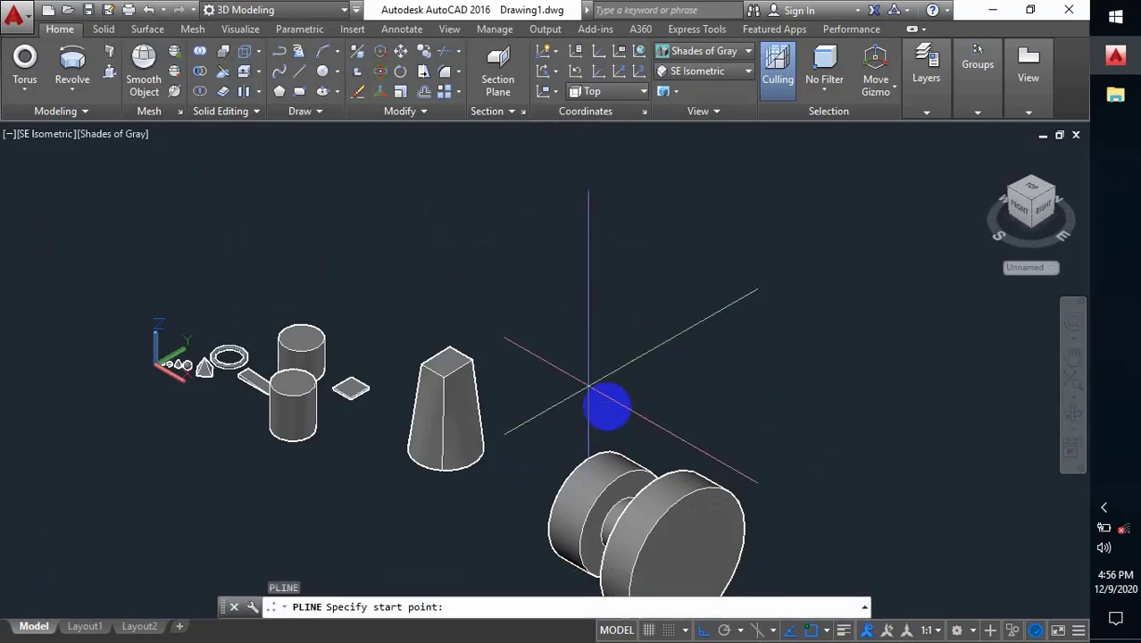
pyautogui.click(618, 382)
pyautogui.click(541, 336)
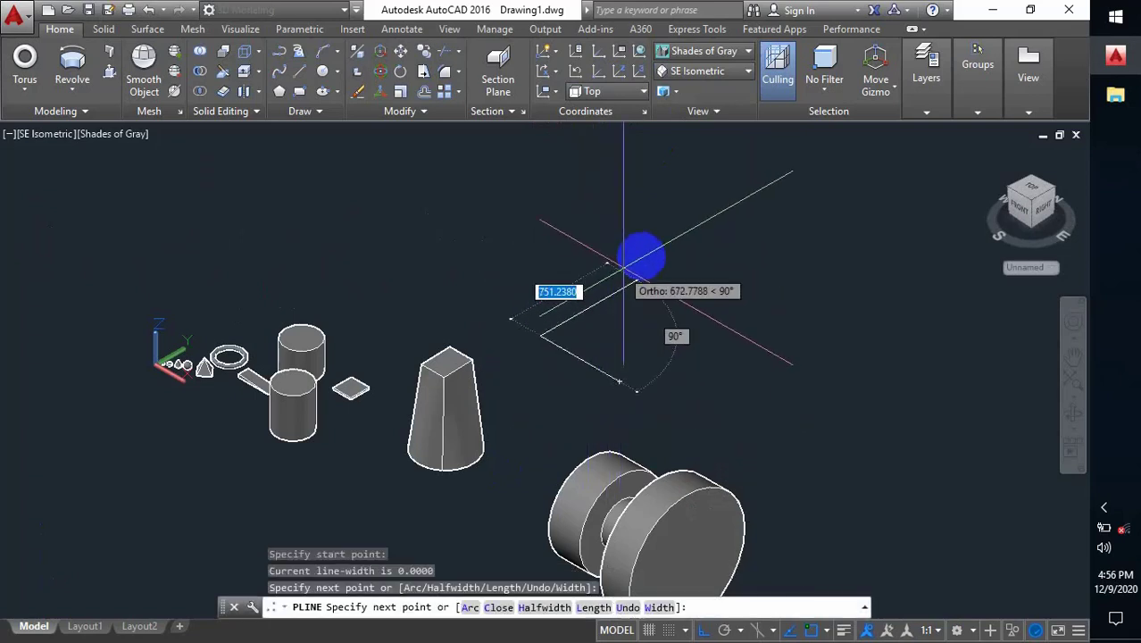
pyautogui.click(685, 253)
pyautogui.click(748, 288)
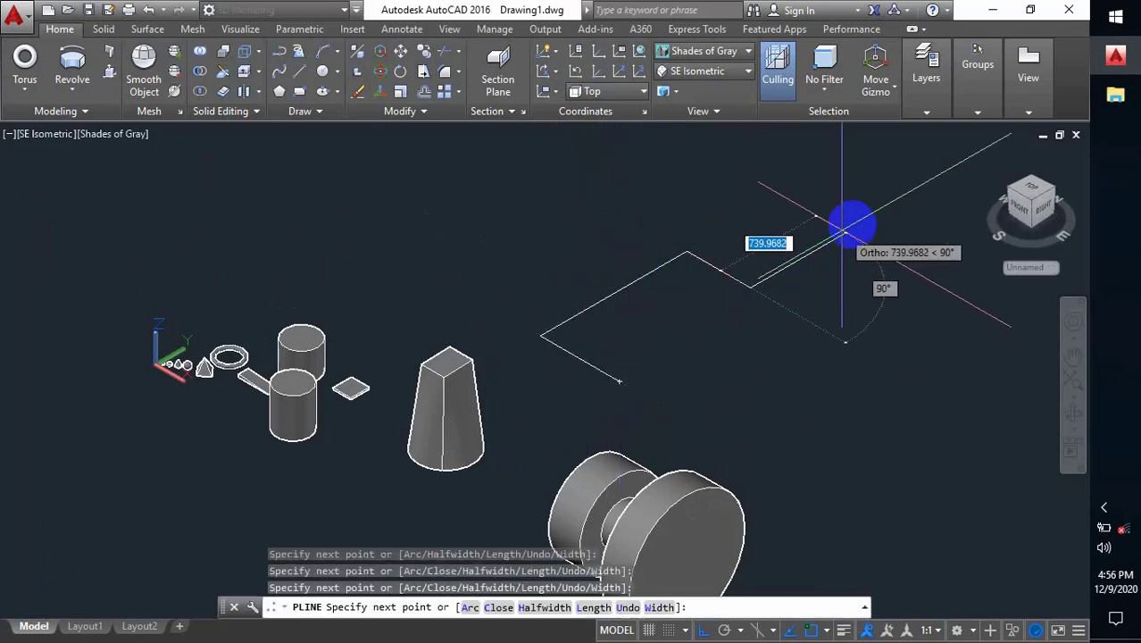
pyautogui.press('Return')
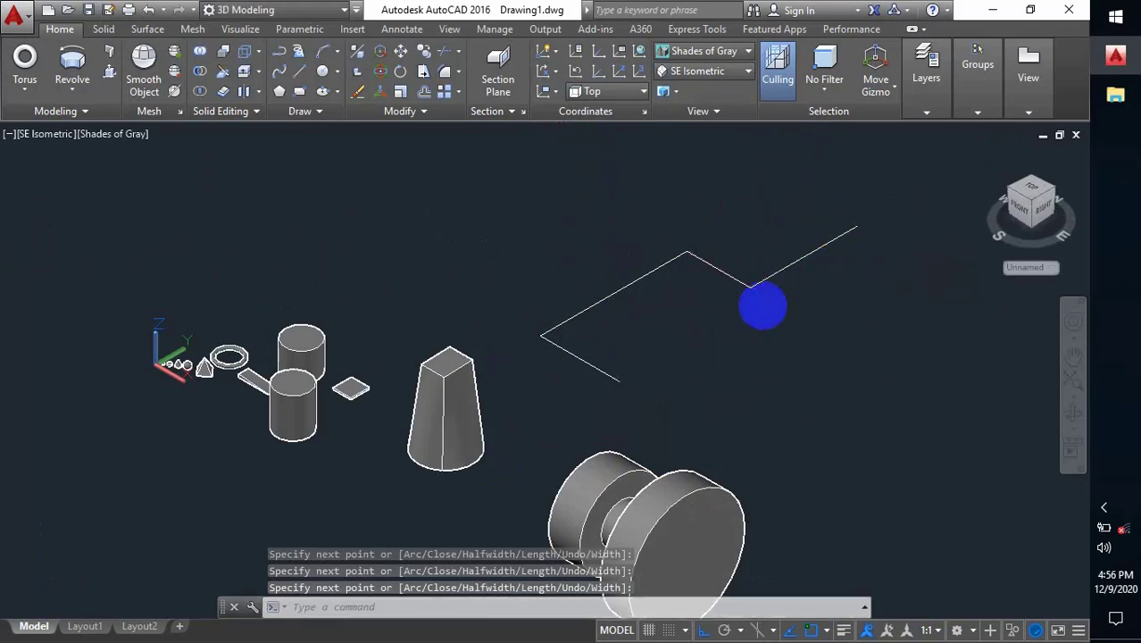
# - Start FILLET and choose the Radius option to enter 4
pyautogui.write('f')
pyautogui.press('Return')
pyautogui.write('r')
pyautogui.press('Return')
pyautogui.write('4')
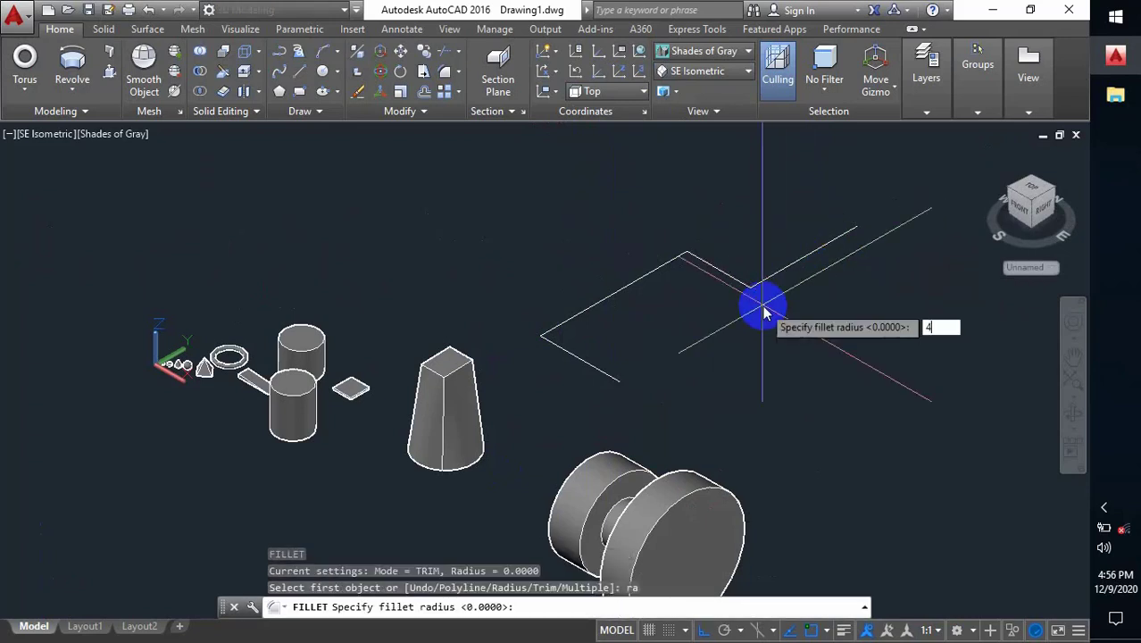
# - Restart the fillet and change its radius to 15
pyautogui.press('Return')
pyautogui.click(744, 283)
pyautogui.scroll(5, 755, 286)
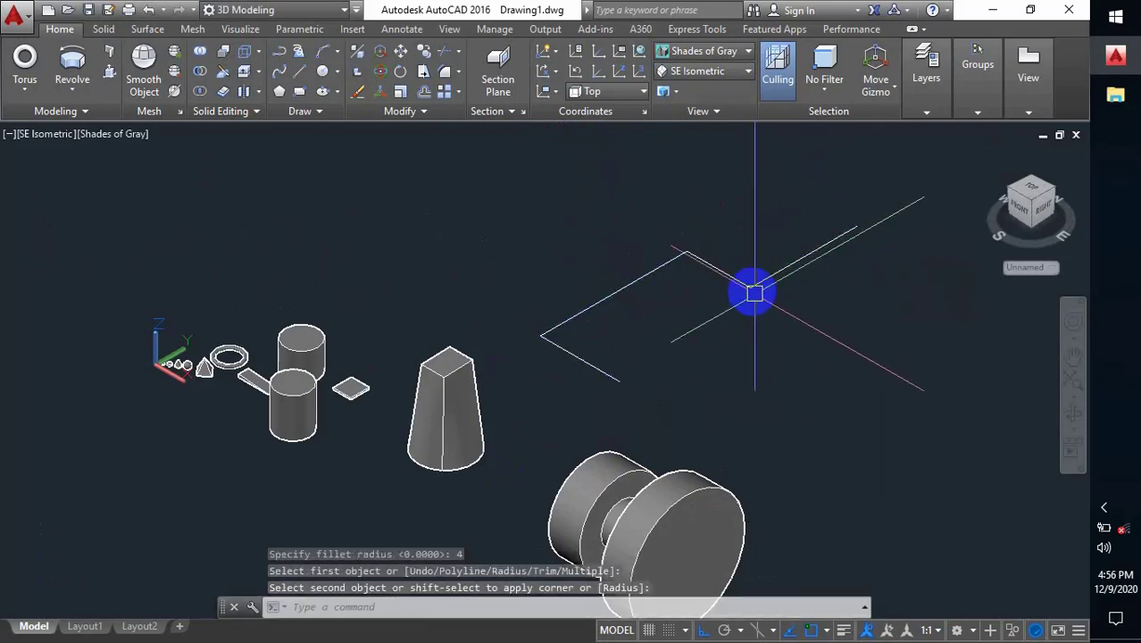
pyautogui.scroll(-2, 737, 294)
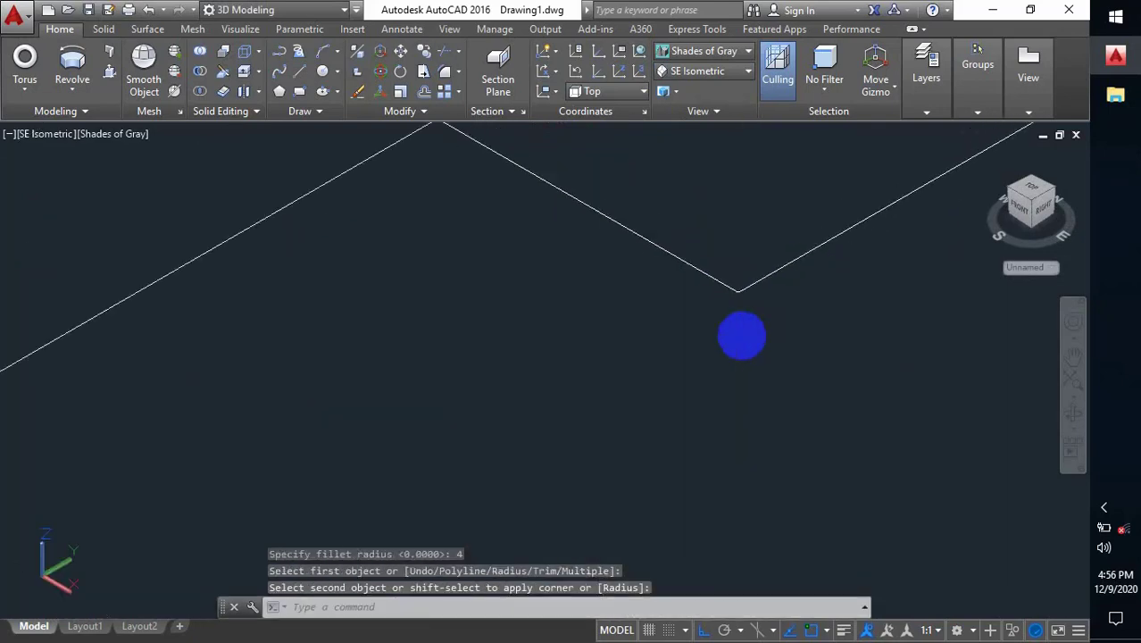
pyautogui.scroll(-2, 750, 338)
pyautogui.scroll(-2, 754, 340)
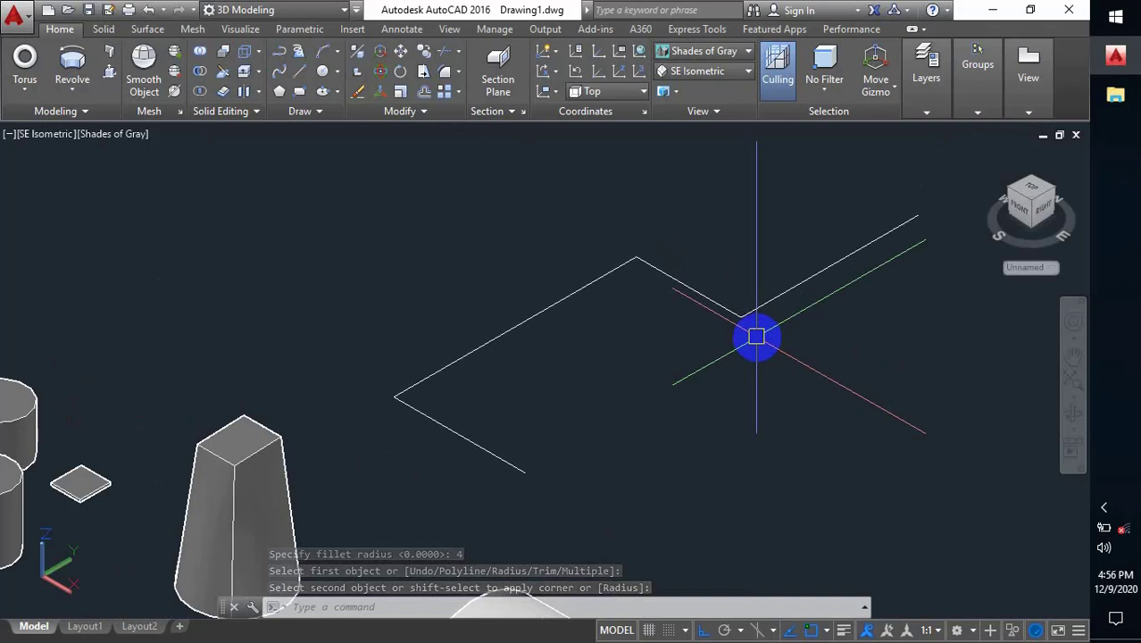
pyautogui.press('Escape')
pyautogui.press('Return')
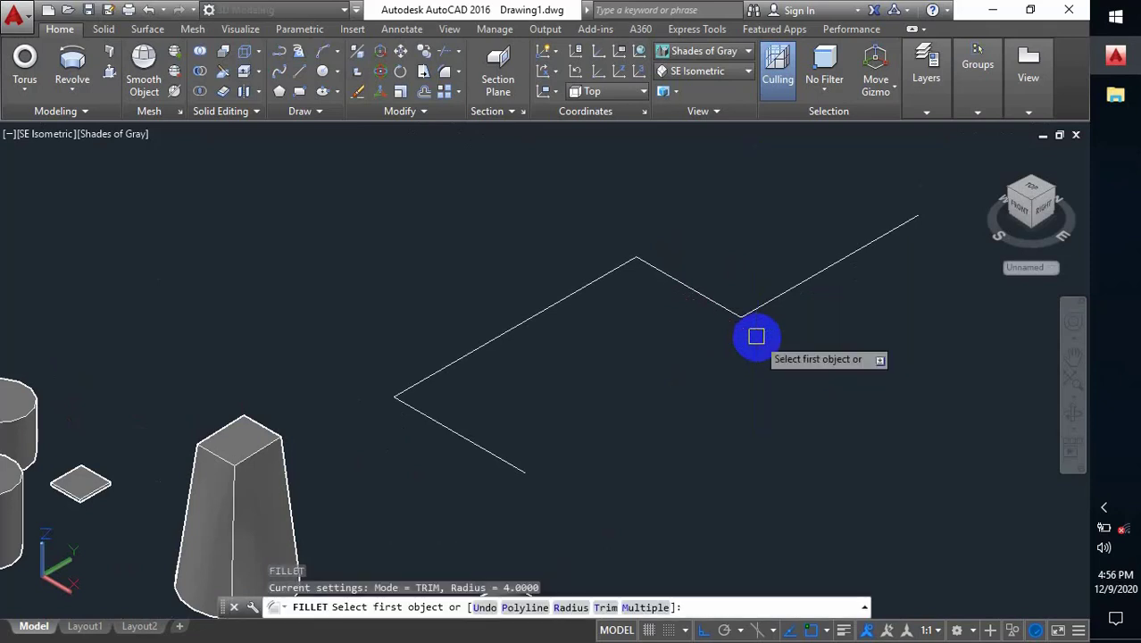
pyautogui.write('ra')
pyautogui.press('Return')
pyautogui.write('15')
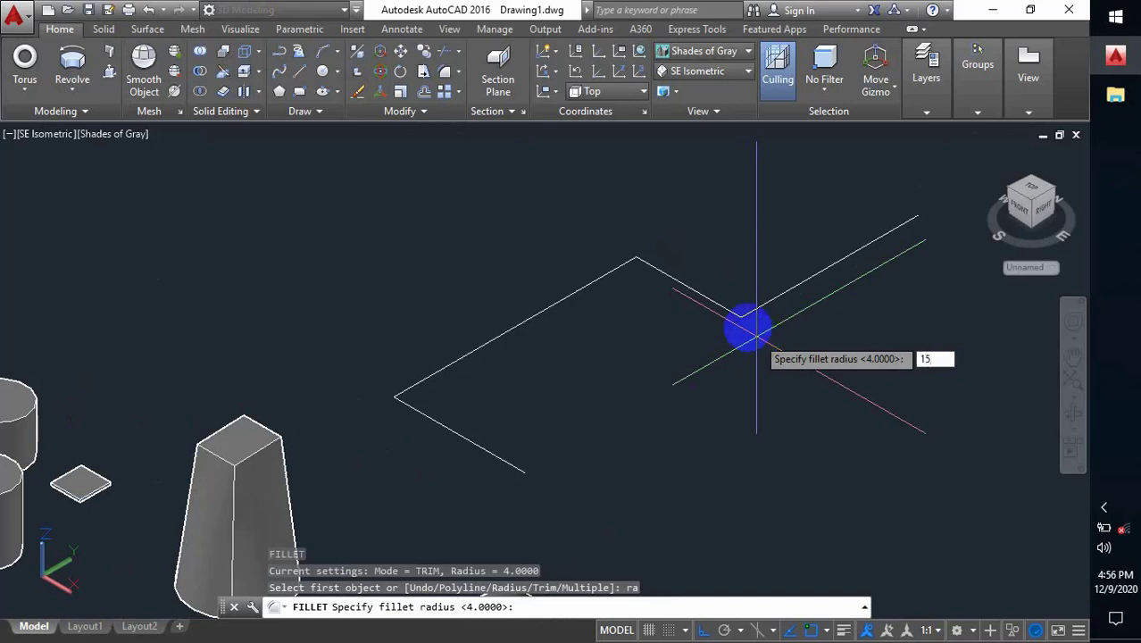
pyautogui.press('Return')
# - Round the right, middle and lower-left bends of the path with radius-15 fillets
pyautogui.click(764, 310)
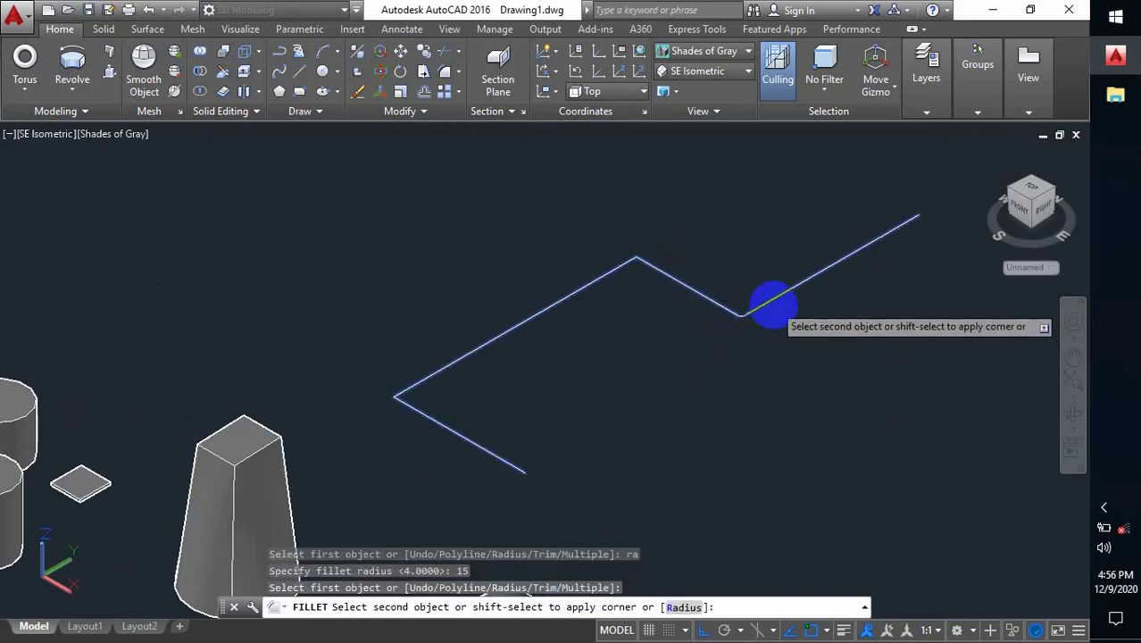
pyautogui.click(614, 285)
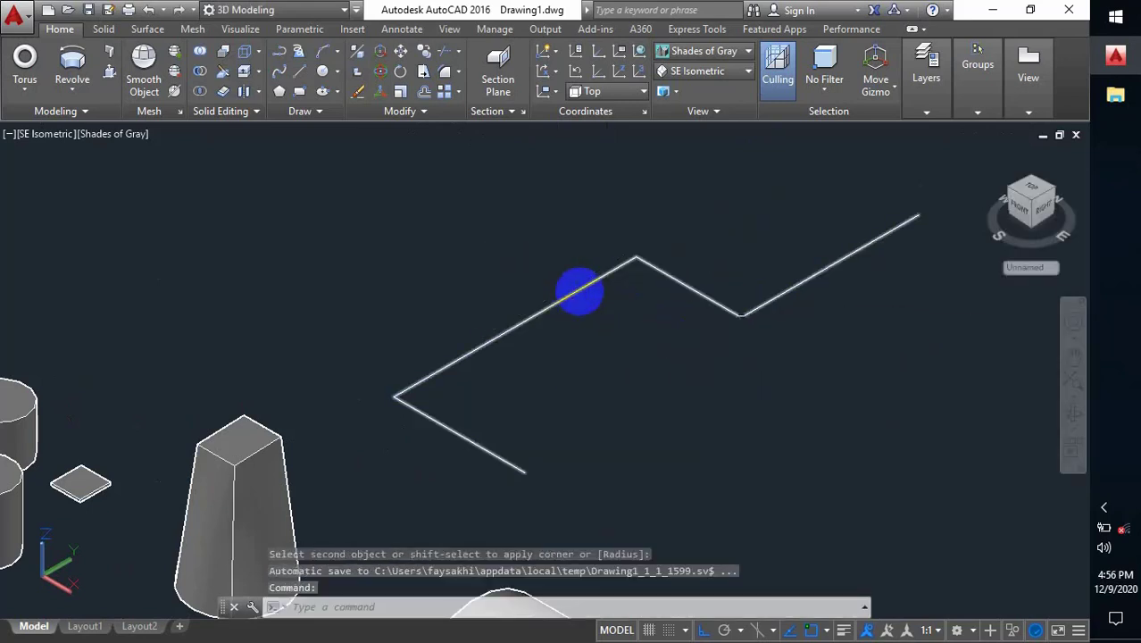
pyautogui.press('Return')
pyautogui.click(582, 289)
pyautogui.click(657, 283)
pyautogui.press('Return')
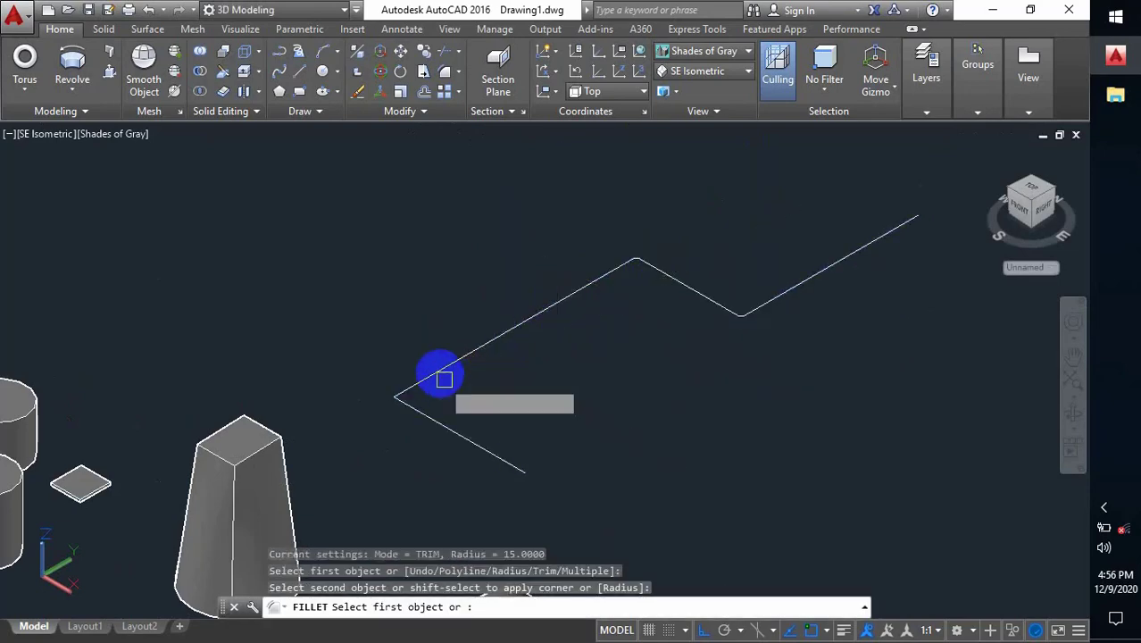
pyautogui.click(441, 369)
pyautogui.click(423, 415)
pyautogui.press('Return')
pyautogui.scroll(-2, 545, 386)
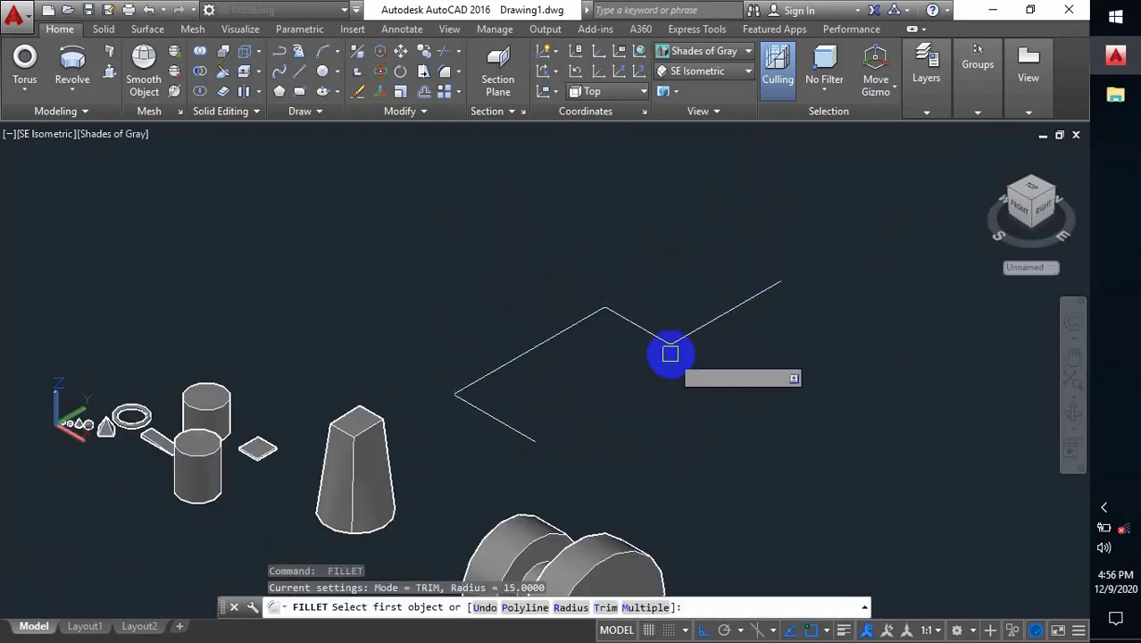
pyautogui.scroll(5, 668, 347)
pyautogui.scroll(2, 672, 344)
pyautogui.scroll(2, 667, 272)
pyautogui.scroll(2, 667, 305)
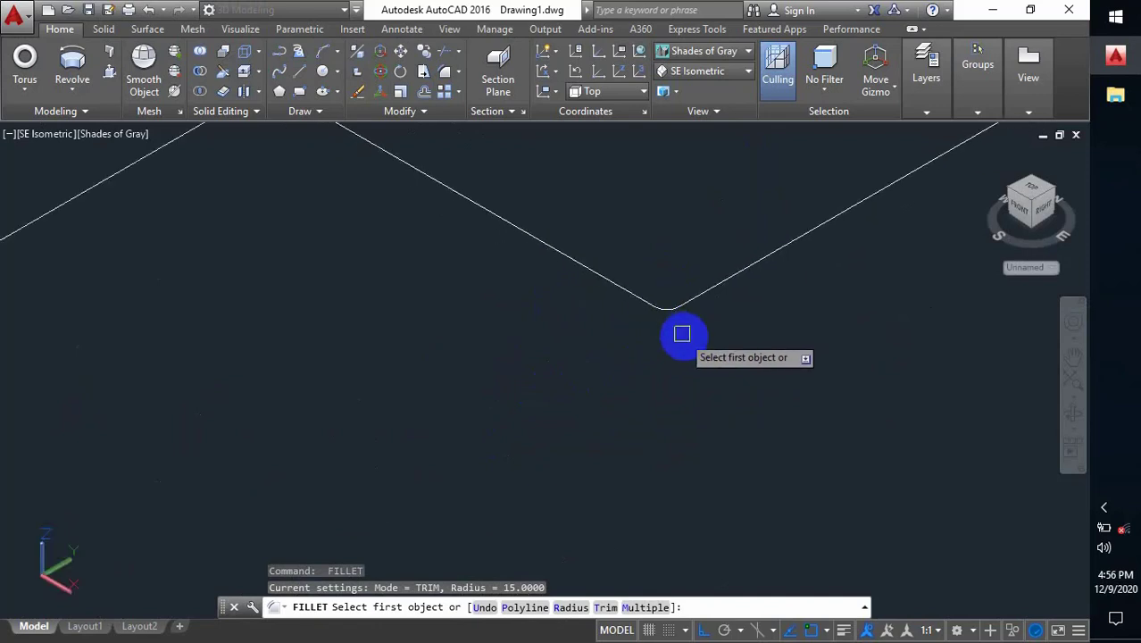
pyautogui.scroll(-10, 683, 331)
pyautogui.press('Escape')
pyautogui.scroll(1, 684, 332)
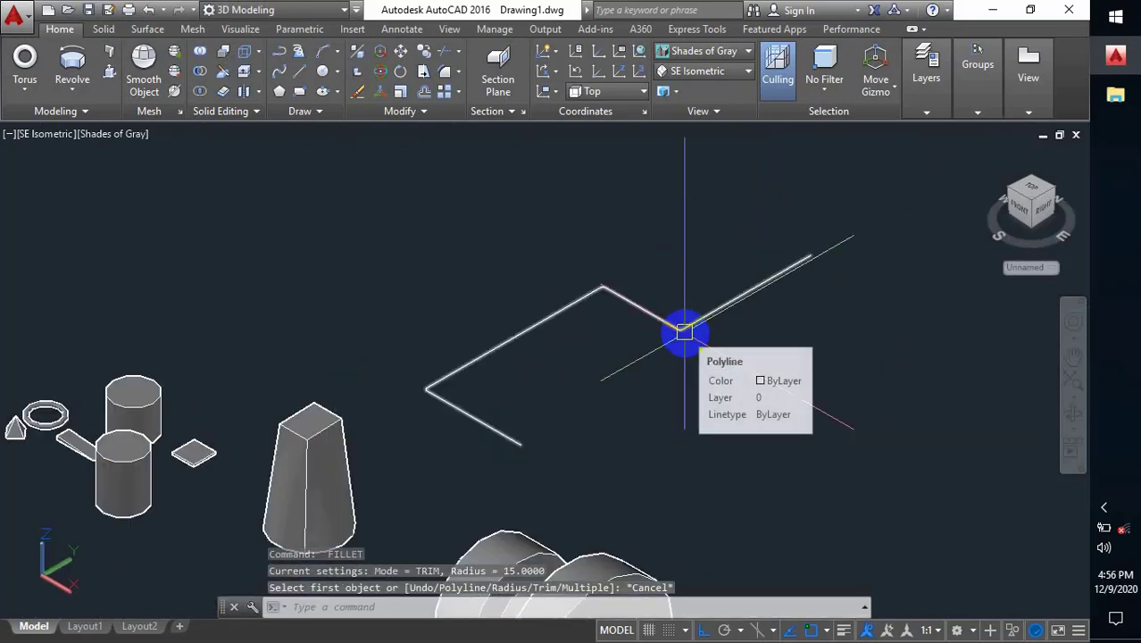
# - Join the path pieces into one polyline using a crossing window
pyautogui.write('j')
pyautogui.press('Return')
pyautogui.click(880, 238)
pyautogui.click(420, 436)
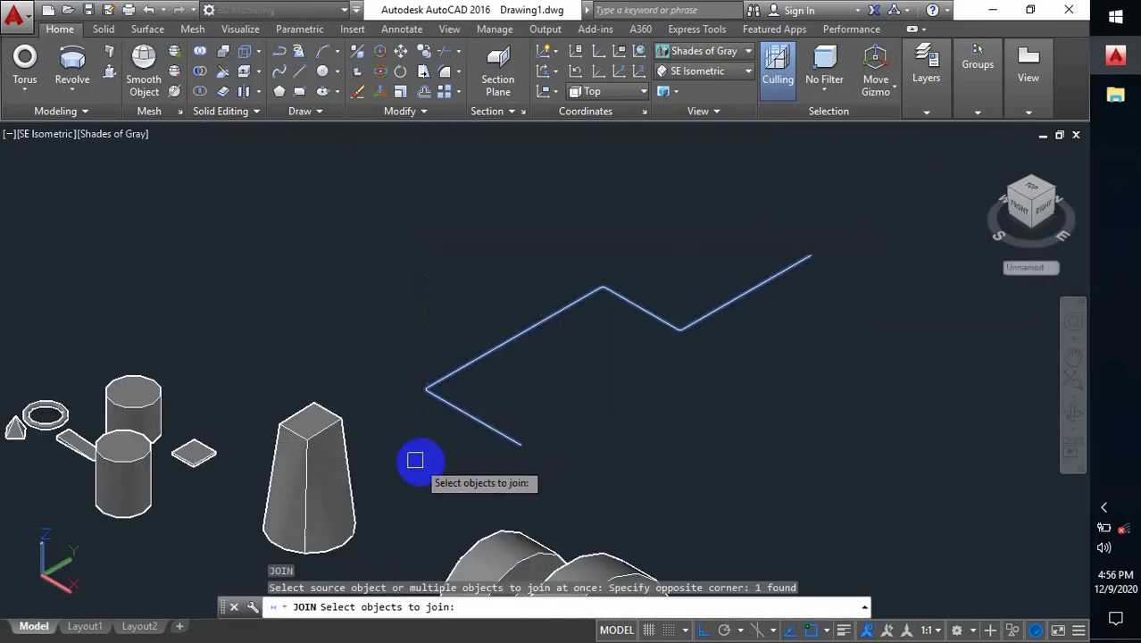
pyautogui.press('Return')
pyautogui.press('Return')
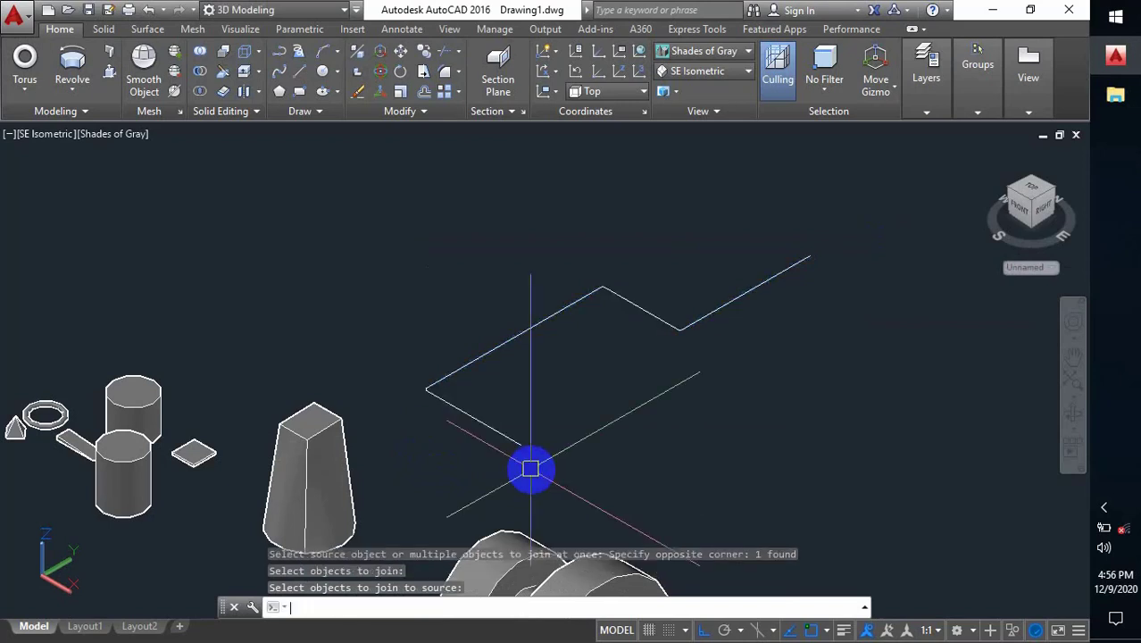
# - Draw a small circle near the end of the zigzag path with C
pyautogui.write('c')
pyautogui.press('Return')
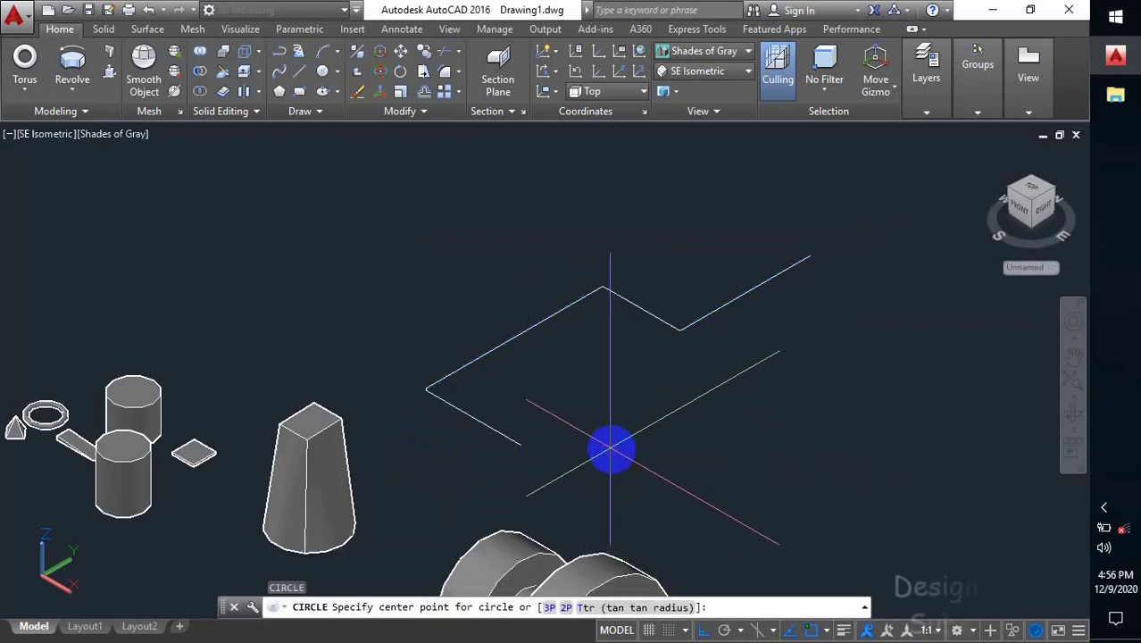
pyautogui.click(612, 451)
pyautogui.click(615, 456)
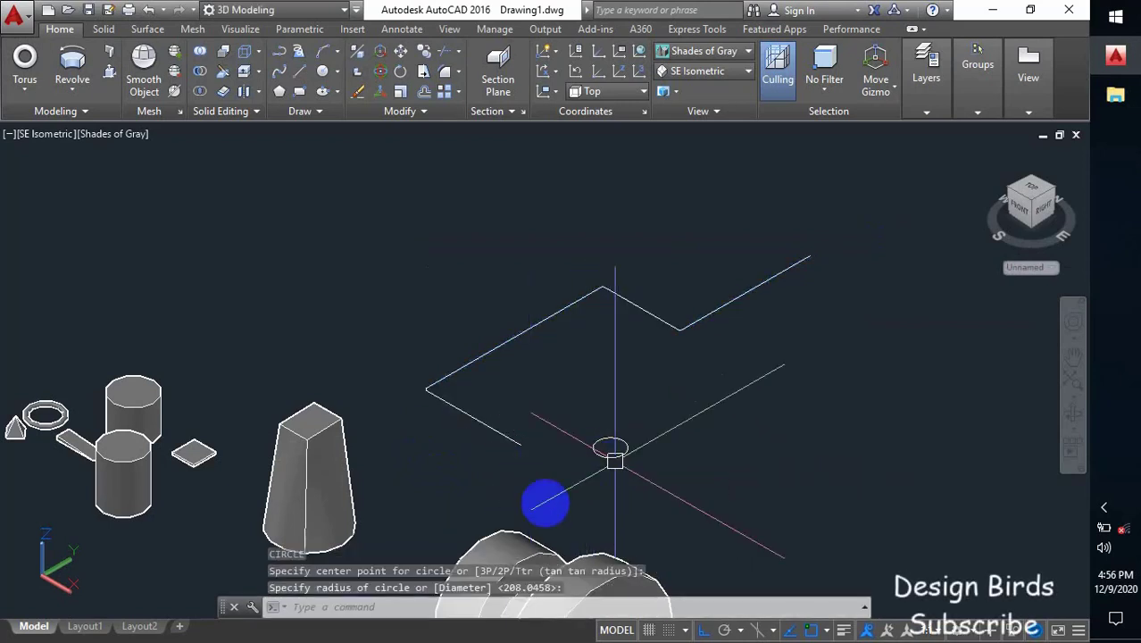
# - Sweep the circle along the filleted zigzag polyline into a tube, then orbit to inspect it
pyautogui.click(62, 100)
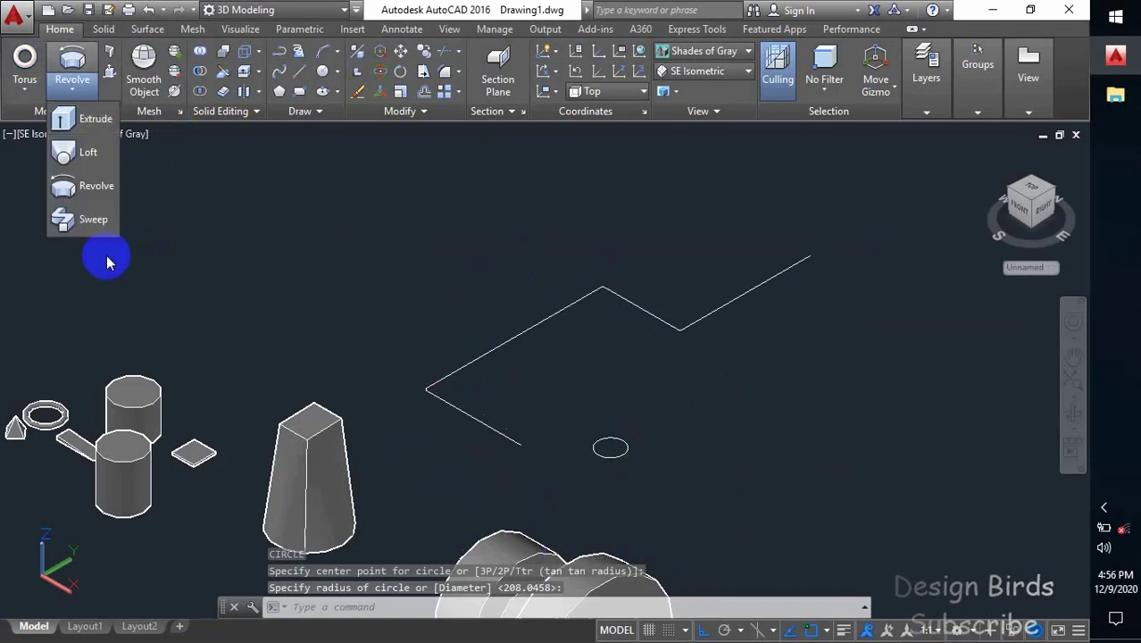
pyautogui.click(96, 224)
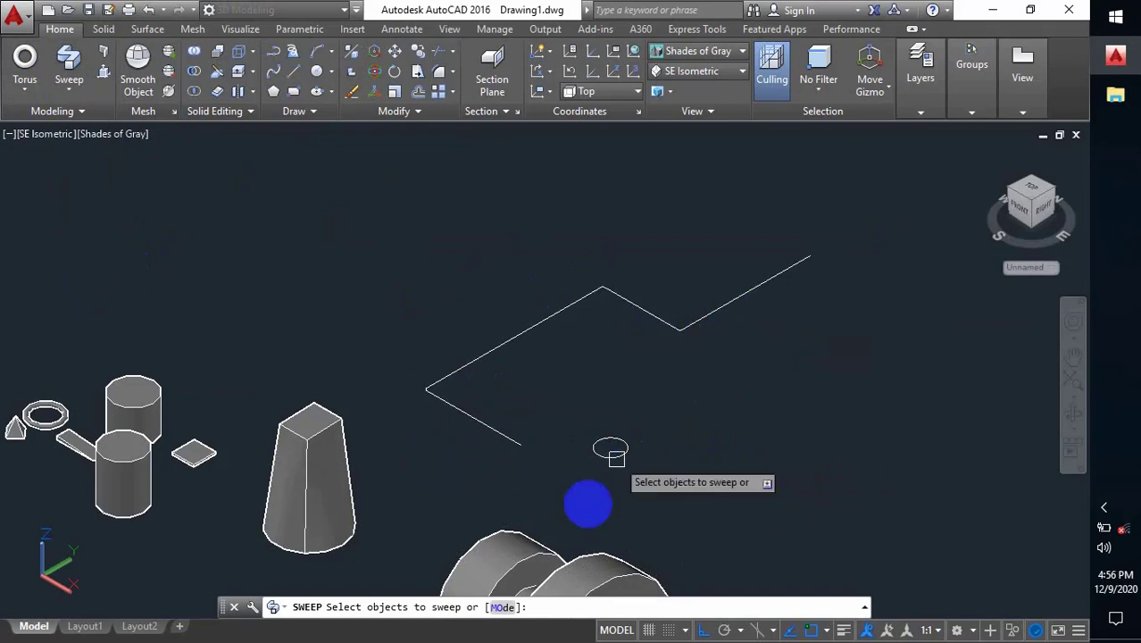
pyautogui.click(607, 459)
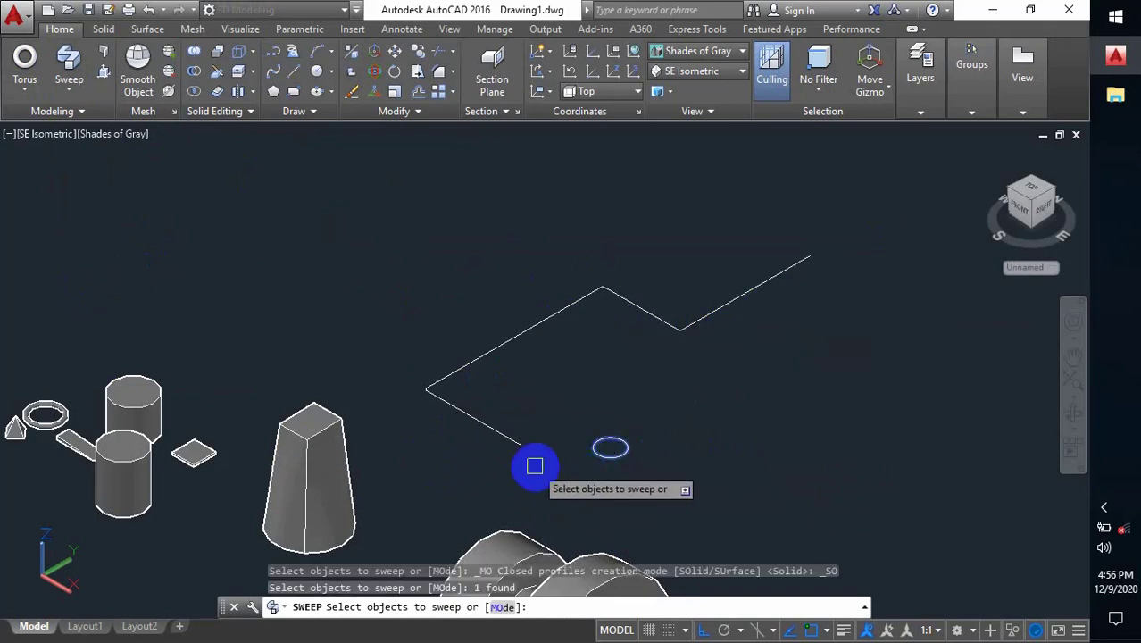
pyautogui.press('Return')
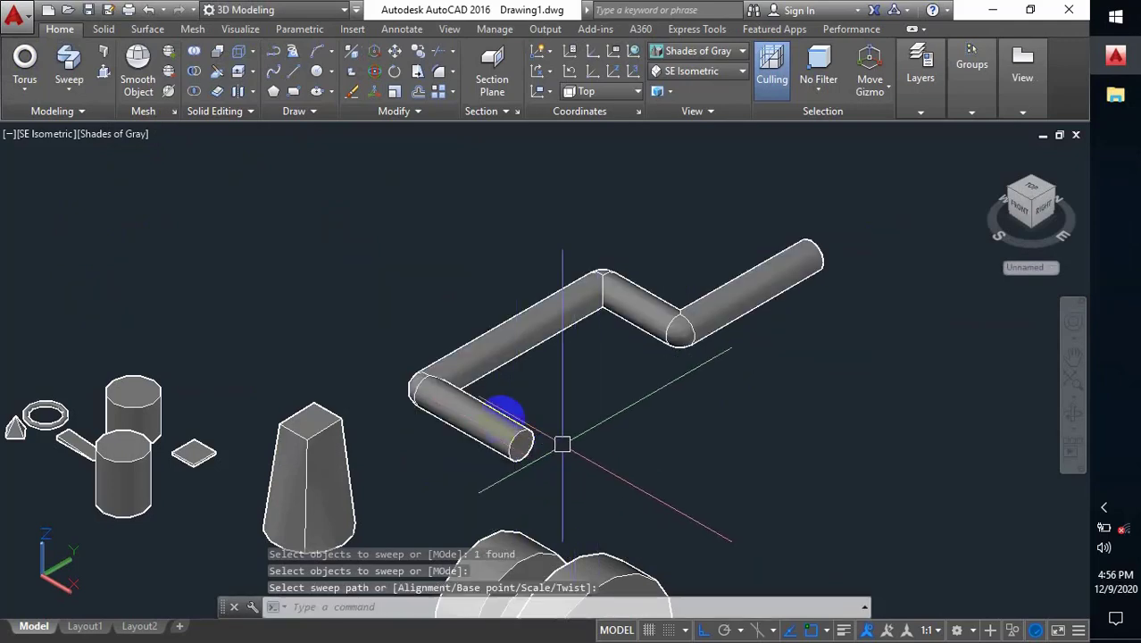
pyautogui.moveTo(734, 351)
pyautogui.keyDown('shift'); pyautogui.mouseDown(button='middle')
pyautogui.moveTo(606, 346)
pyautogui.moveTo(730, 448)
pyautogui.moveTo(656, 437)
pyautogui.moveTo(562, 461)
pyautogui.moveTo(546, 369)
pyautogui.moveTo(547, 400)
pyautogui.mouseUp(button='middle'); pyautogui.keyUp('shift')
# - Zoom and pan out so the tube, spool, loft and primitive solids all show together
pyautogui.scroll(3, 585, 459)
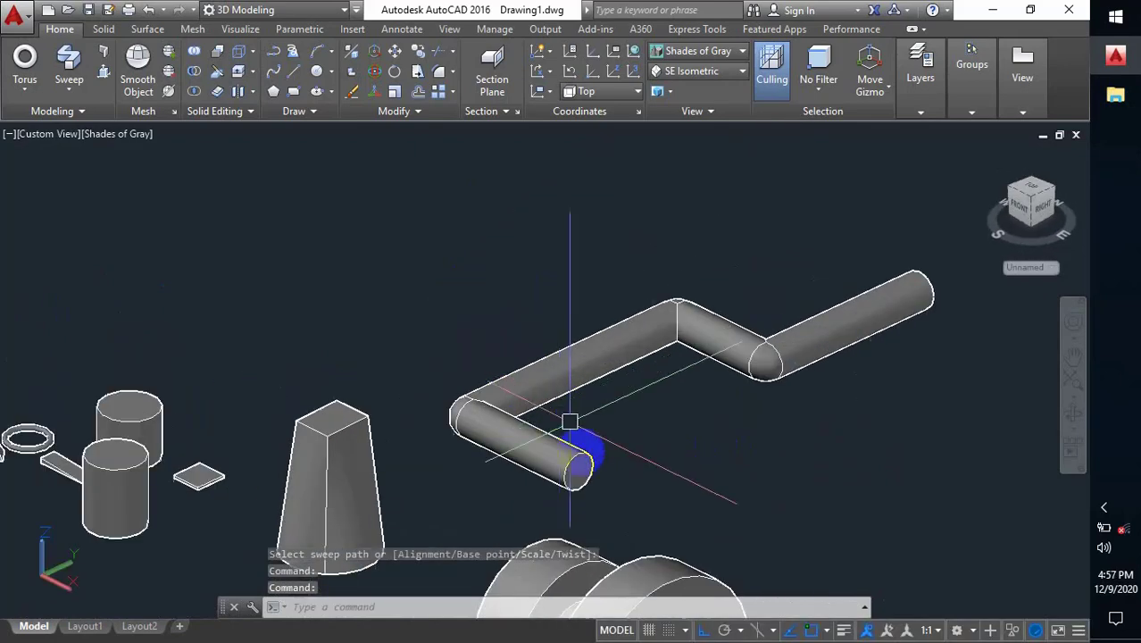
pyautogui.moveTo(580, 473); pyautogui.dragTo(490, 461, button='middle')
pyautogui.scroll(-3, 490, 461)
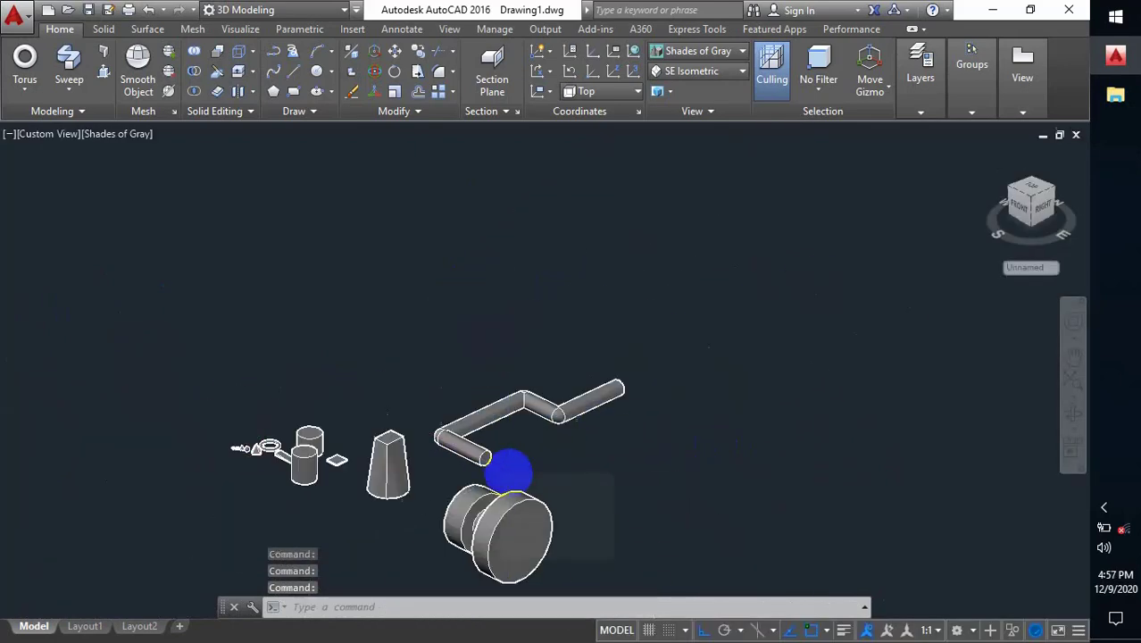